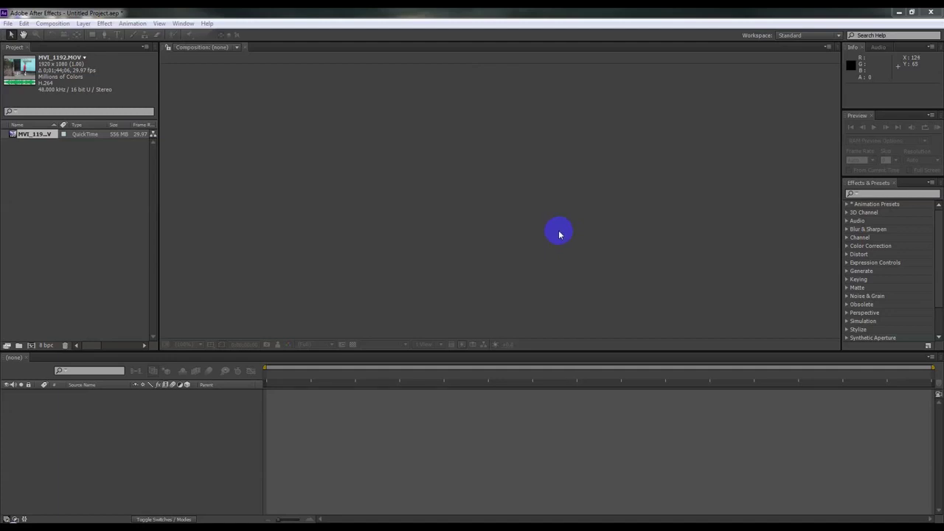
- Preview the MVI_1192 clip in a video player, then return to the After Effects project
{"action": "left_click", "coordinate": [558, 234]}
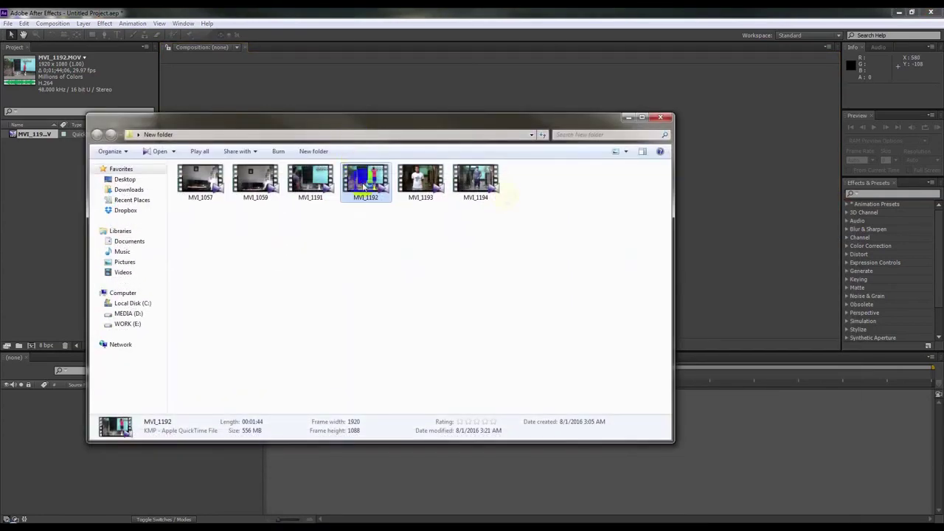
{"action": "double_click", "coordinate": [363, 187]}
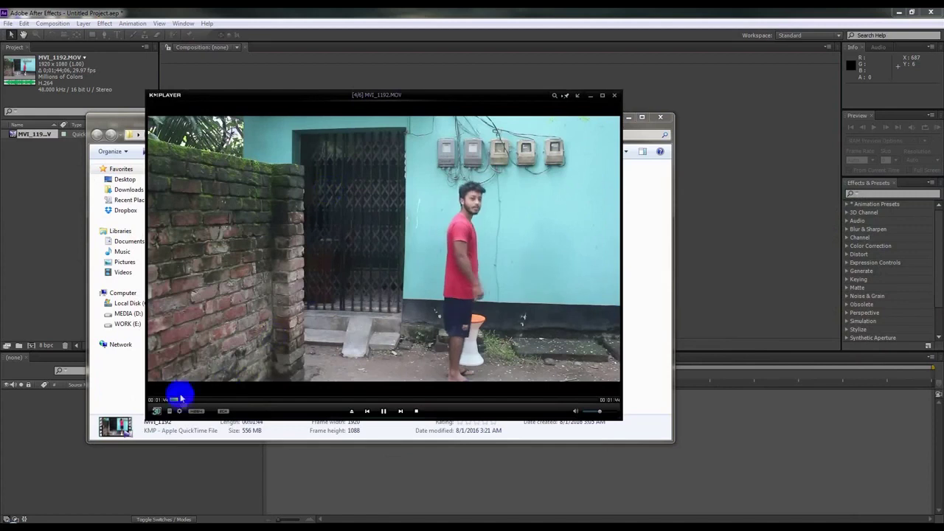
{"action": "left_click_drag", "start_coordinate": [181, 399], "coordinate": [222, 404]}
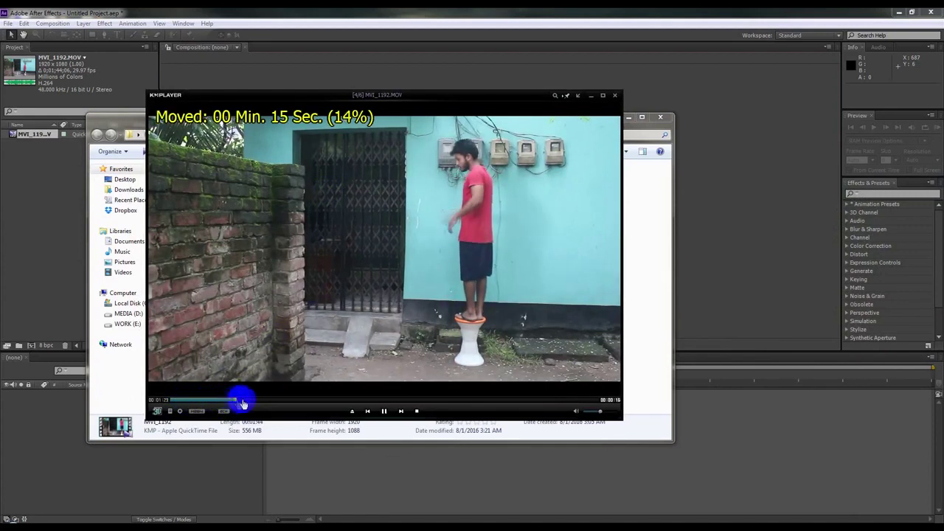
{"action": "left_click_drag", "start_coordinate": [222, 404], "coordinate": [570, 400]}
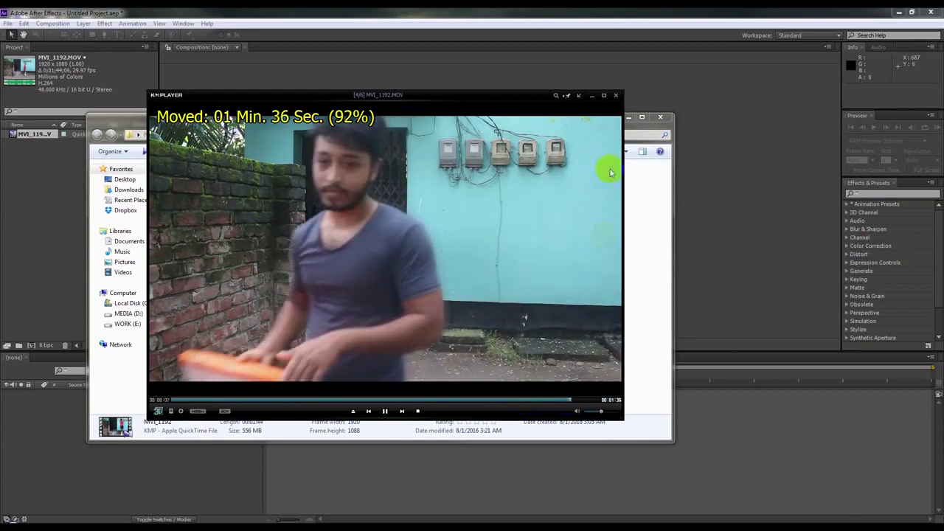
{"action": "left_click", "coordinate": [614, 95]}
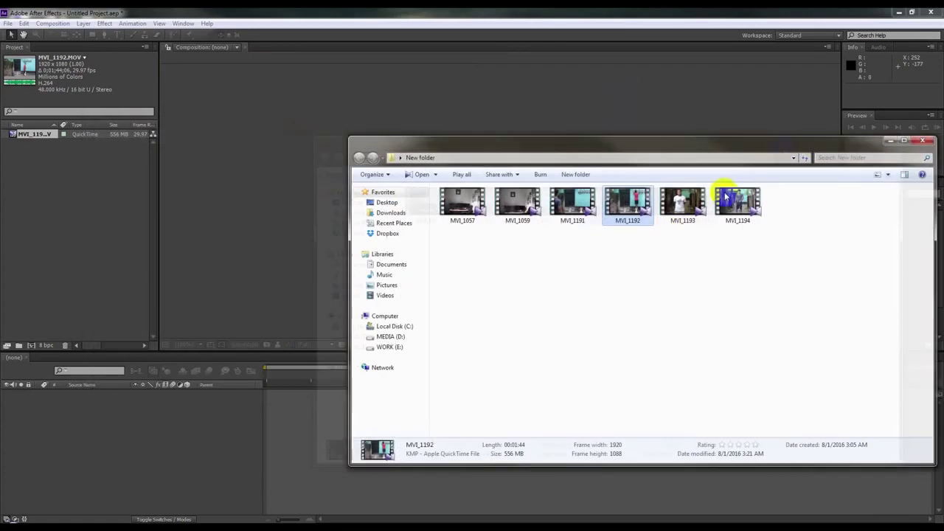
{"action": "left_click", "coordinate": [343, 211]}
{"action": "left_click", "coordinate": [145, 213]}
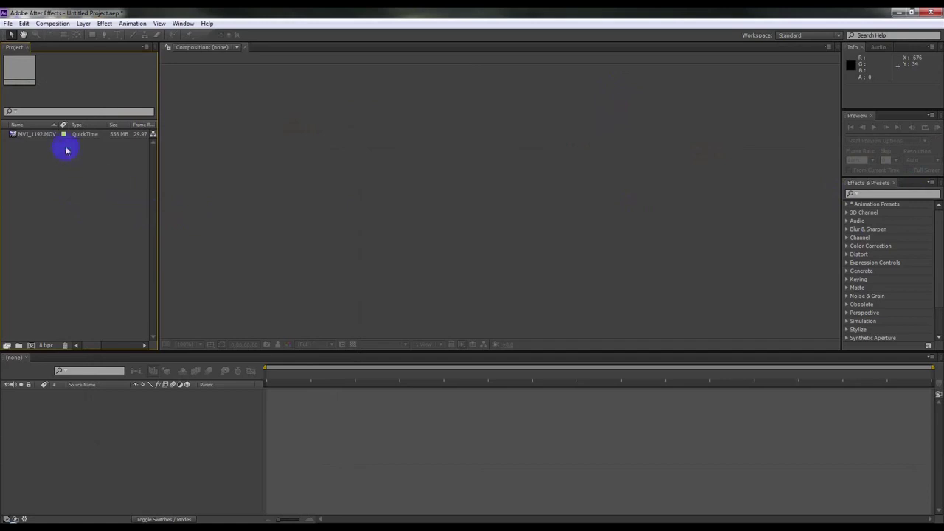
- Make an MVI_1192 composition, trim its start to 0;00;04;21, and preview the result
{"action": "left_click", "coordinate": [32, 135]}
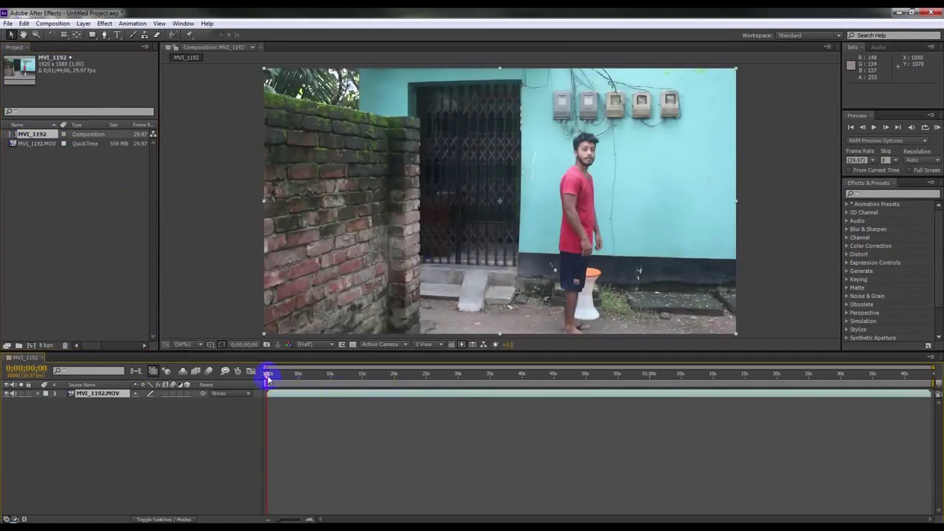
{"action": "left_click_drag", "start_coordinate": [267, 378], "coordinate": [296, 378]}
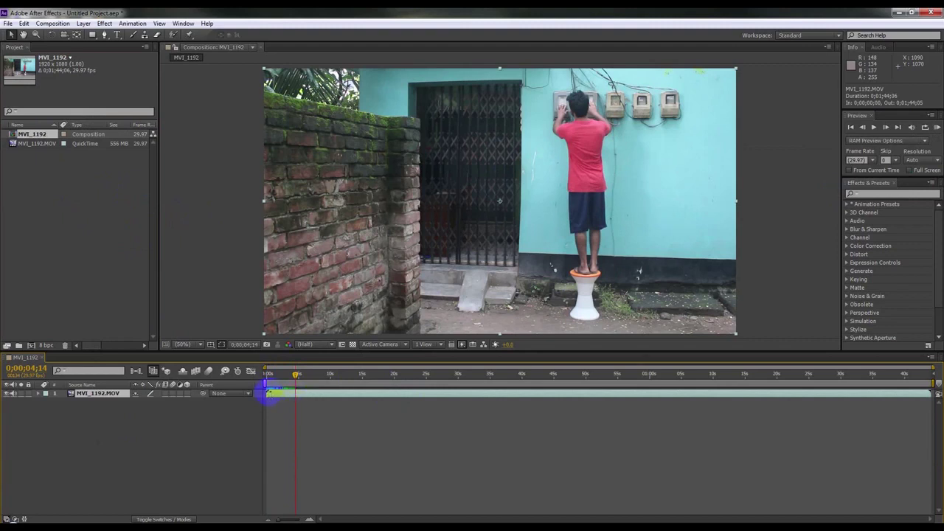
{"action": "mouse_move", "coordinate": [271, 393]}
{"action": "left_mouse_down"}
{"action": "mouse_move", "coordinate": [294, 400]}
{"action": "mouse_move", "coordinate": [295, 377]}
{"action": "left_mouse_up"}
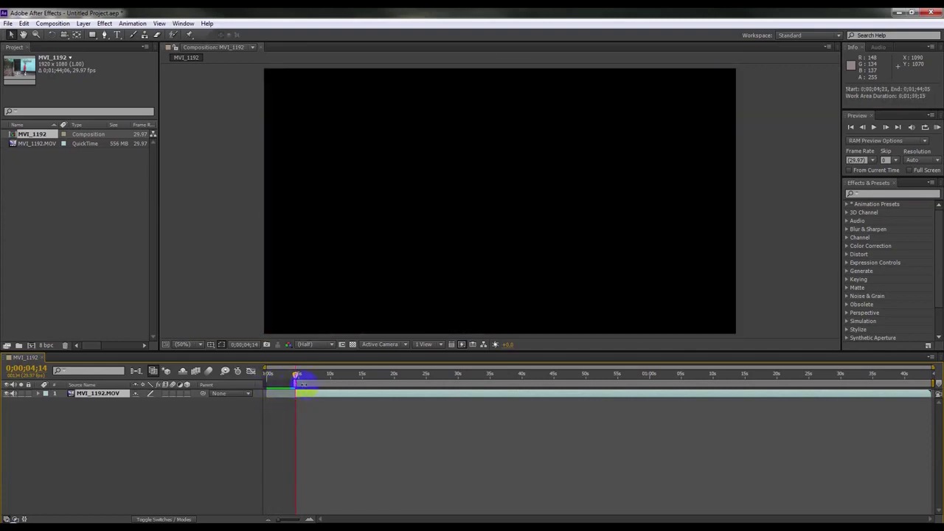
{"action": "right_click", "coordinate": [301, 381]}
{"action": "left_click", "coordinate": [317, 412]}
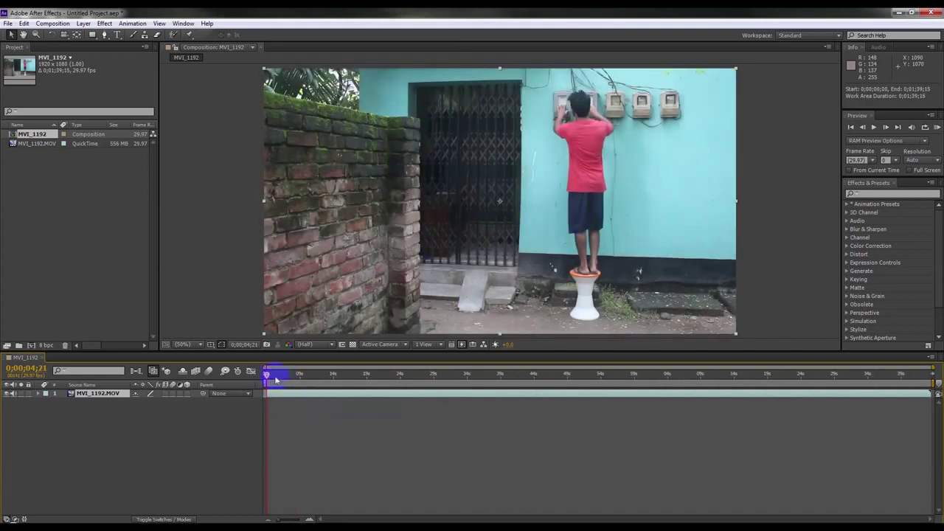
{"action": "left_click_drag", "start_coordinate": [266, 377], "coordinate": [375, 378]}
{"action": "left_click", "coordinate": [377, 398]}
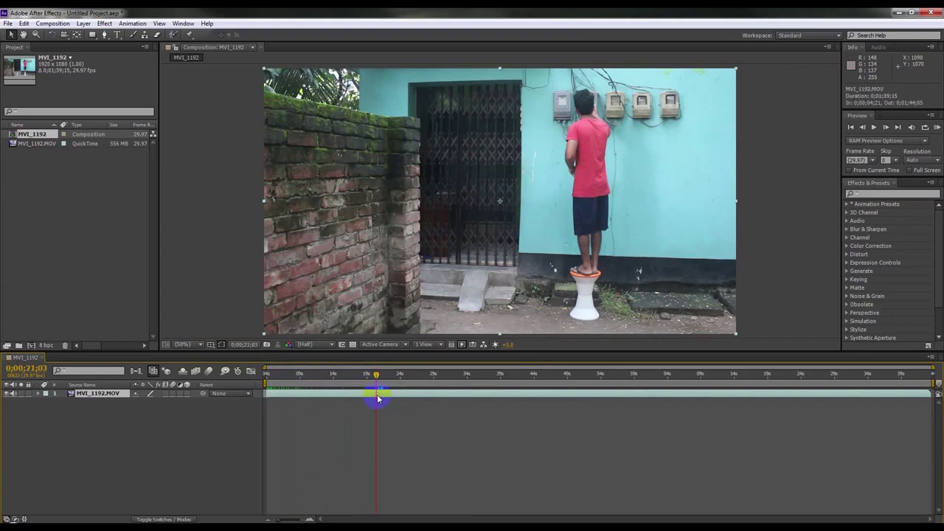
- Split the clip with Ctrl+Shift+D, rename one part First, and move it to the top
{"action": "key", "text": "ctrl+shift+d"}
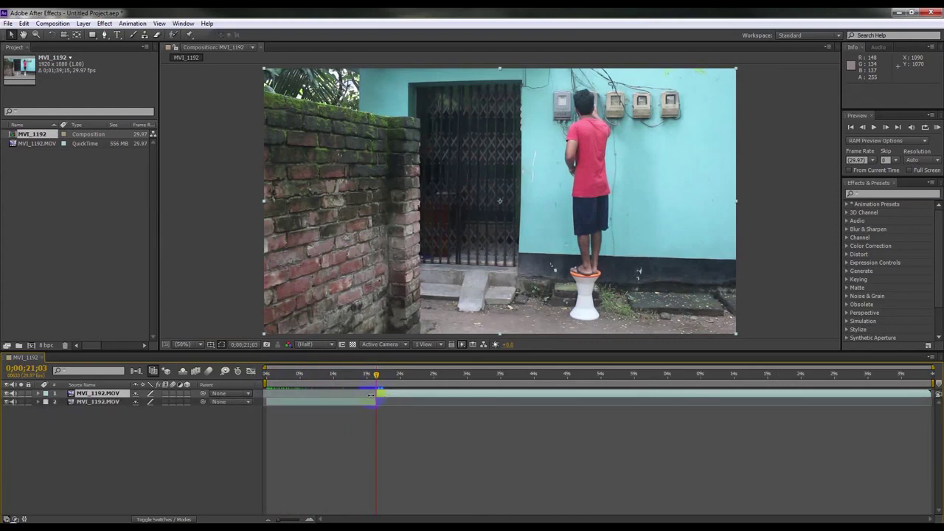
{"action": "left_click_drag", "start_coordinate": [374, 376], "coordinate": [328, 376]}
{"action": "left_click", "coordinate": [313, 405]}
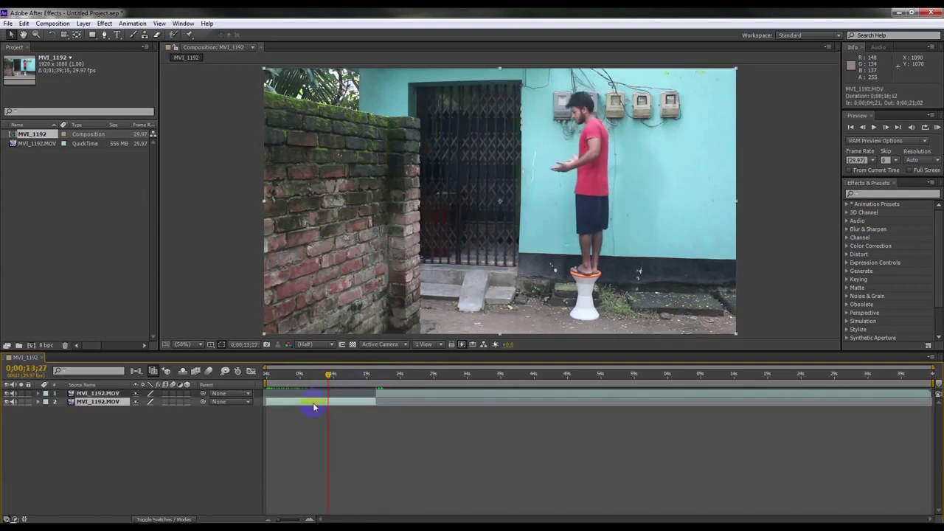
{"action": "right_click", "coordinate": [98, 405]}
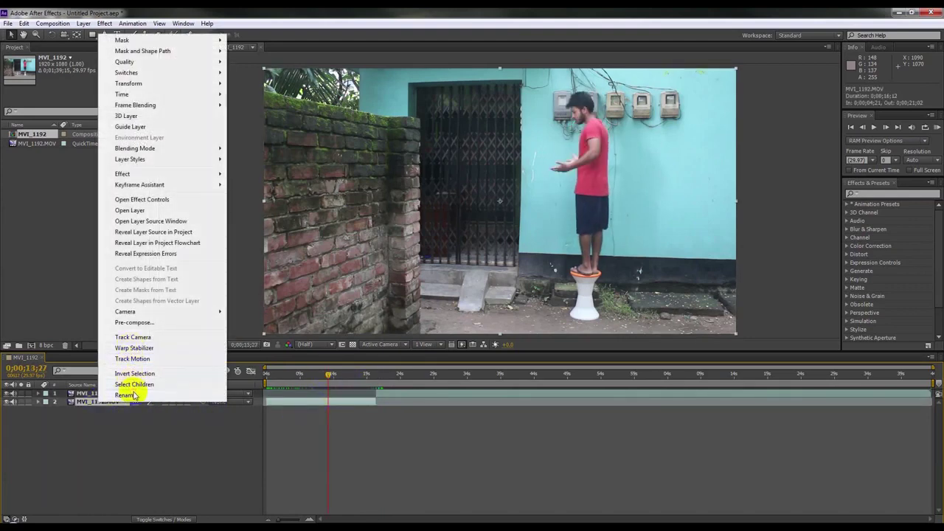
{"action": "left_click", "coordinate": [125, 395]}
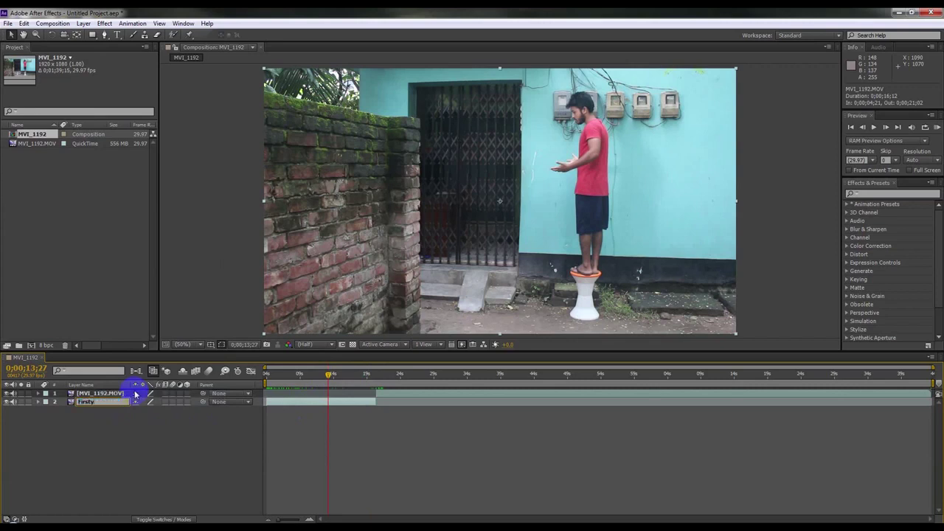
{"action": "left_click_drag", "start_coordinate": [76, 401], "coordinate": [76, 387]}
- Hide the First layer and slide MVI_1192.MOV earlier in time
{"action": "left_click", "coordinate": [404, 403]}
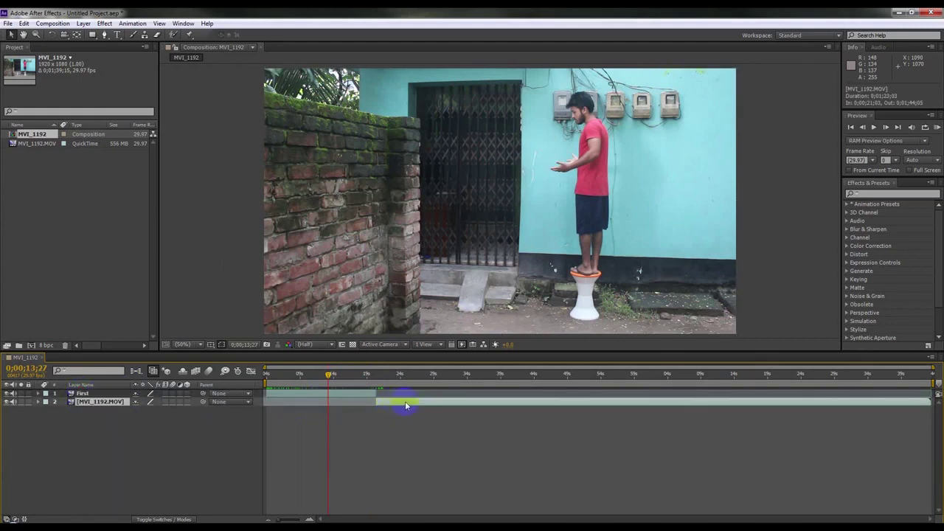
{"action": "left_click_drag", "start_coordinate": [393, 406], "coordinate": [360, 406]}
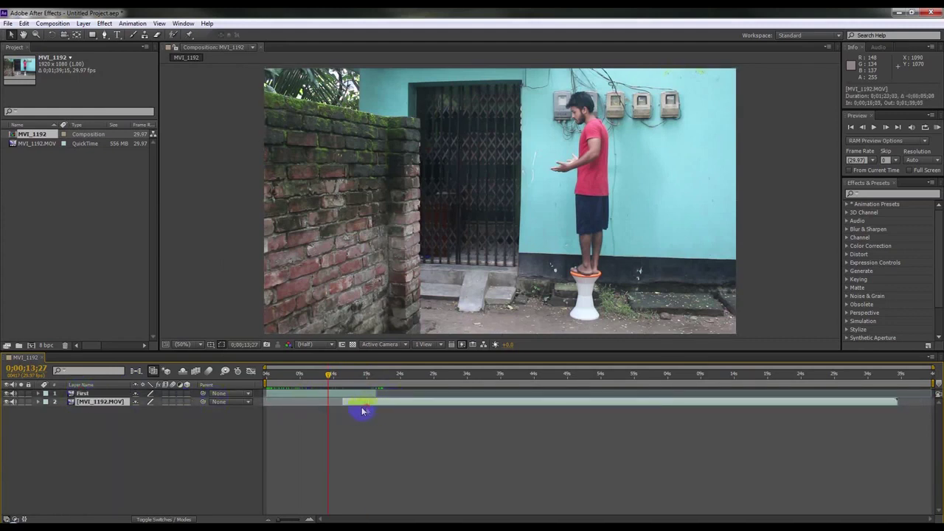
{"action": "left_click", "coordinate": [8, 393]}
{"action": "left_click", "coordinate": [304, 412]}
{"action": "left_click_drag", "start_coordinate": [373, 409], "coordinate": [303, 403]}
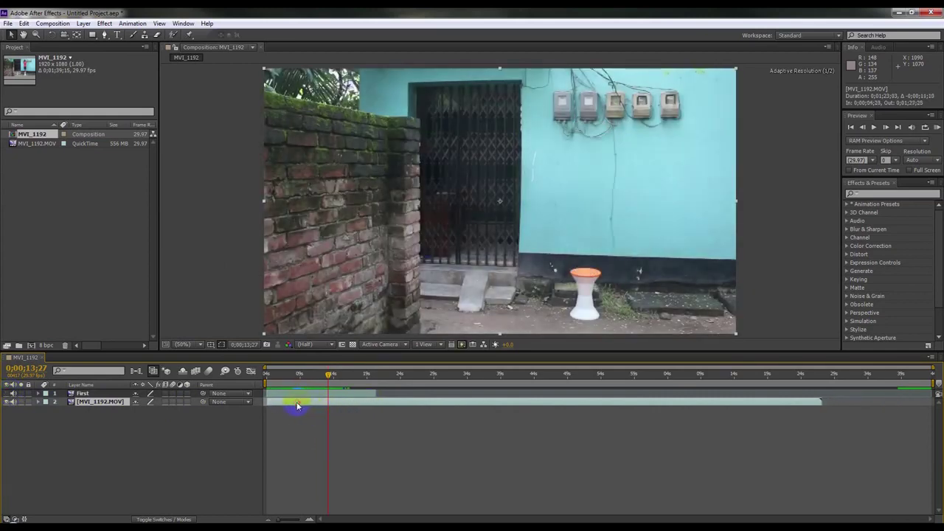
{"action": "mouse_move", "coordinate": [275, 379]}
{"action": "left_mouse_down"}
{"action": "mouse_move", "coordinate": [603, 380]}
{"action": "mouse_move", "coordinate": [595, 381]}
{"action": "left_mouse_up"}
- Split the lower clip, delete its first half, and align the rest with the comp start
{"action": "left_click", "coordinate": [279, 418]}
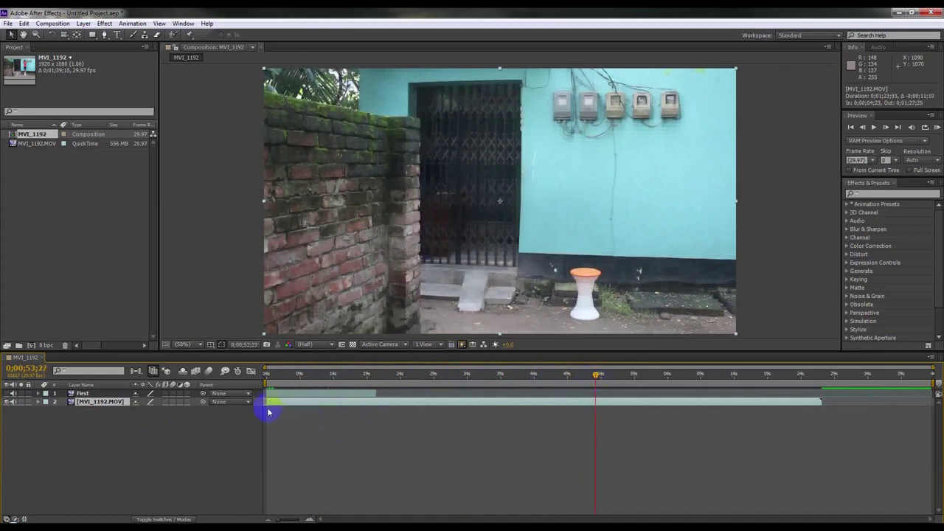
{"action": "key", "text": "ctrl+shift+d"}
{"action": "left_click", "coordinate": [485, 411]}
{"action": "key", "text": "Delete"}
{"action": "left_click_drag", "start_coordinate": [610, 406], "coordinate": [283, 418]}
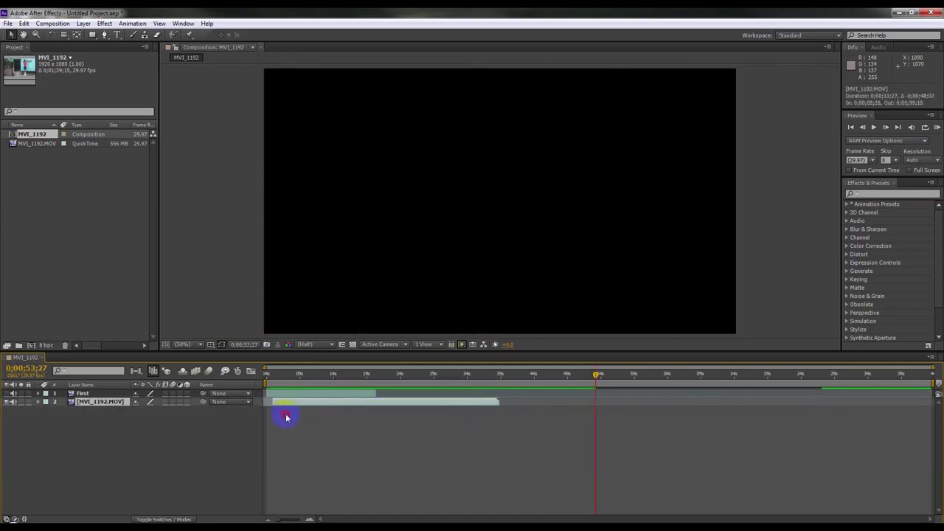
{"action": "left_click", "coordinate": [268, 374]}
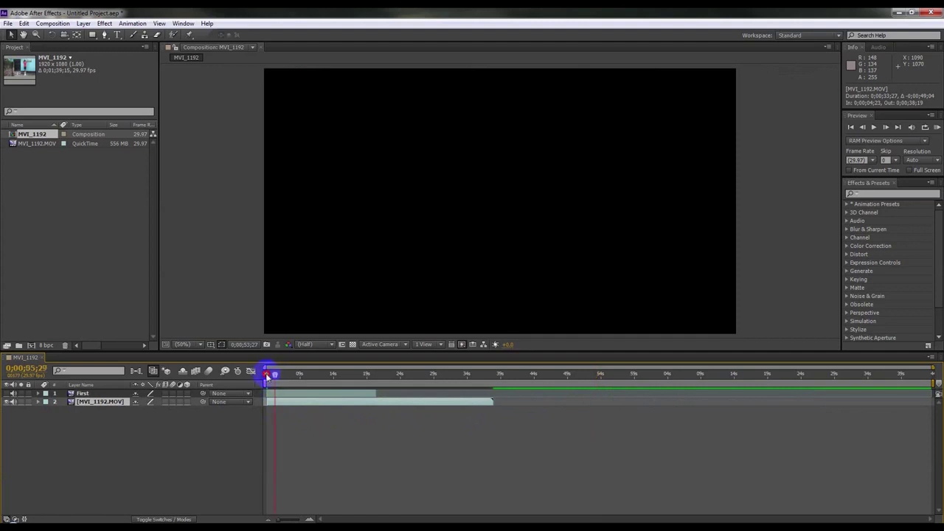
{"action": "left_click_drag", "start_coordinate": [274, 403], "coordinate": [273, 406]}
- End the clip at 0;00;22;02 and trim the comp to a 0;00;17;05 work area
{"action": "left_click_drag", "start_coordinate": [268, 374], "coordinate": [337, 382]}
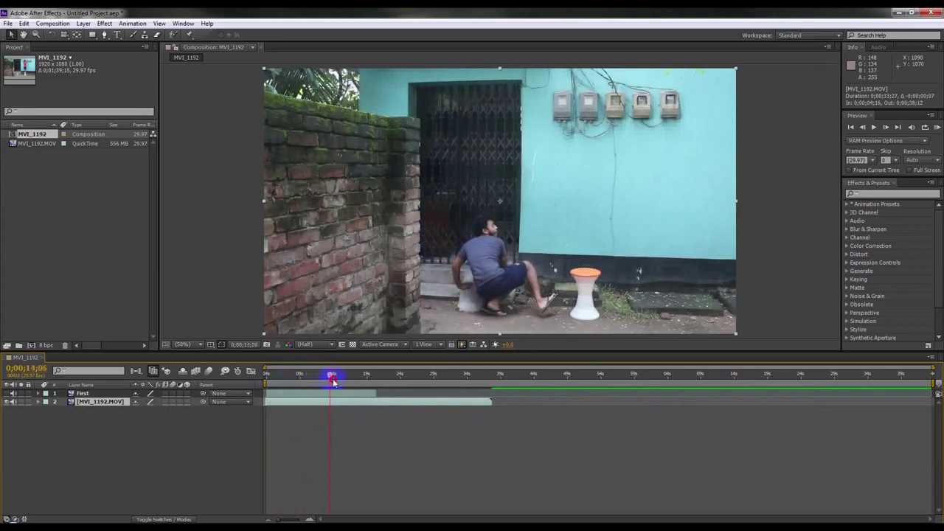
{"action": "left_click_drag", "start_coordinate": [337, 382], "coordinate": [386, 378]}
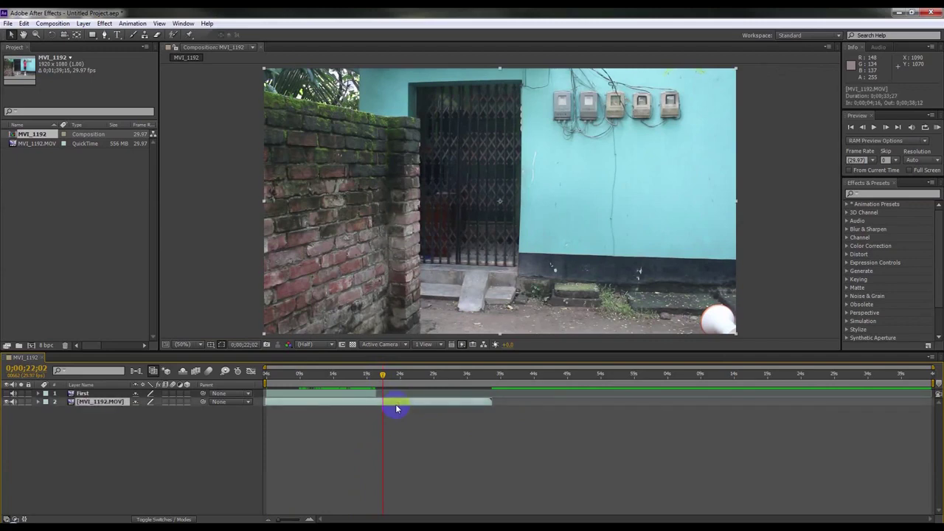
{"action": "key", "text": "alt+bracketright"}
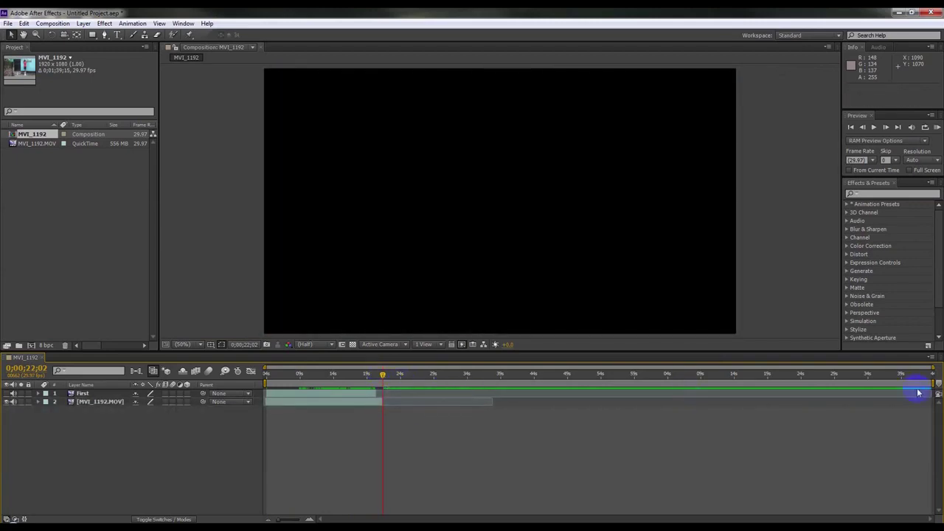
{"action": "left_click_drag", "start_coordinate": [933, 383], "coordinate": [383, 383]}
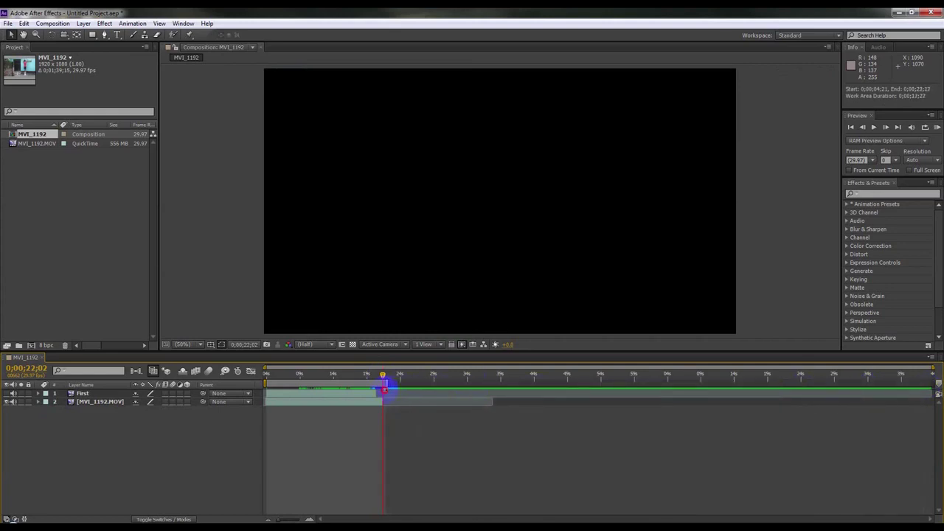
{"action": "right_click", "coordinate": [382, 390]}
{"action": "left_click", "coordinate": [402, 410]}
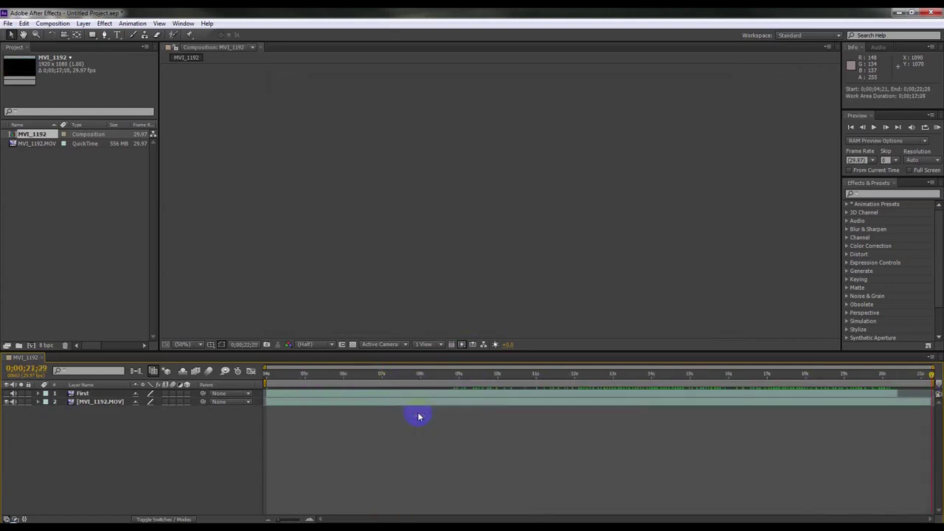
- Show the First layer again and rename the lower layer to 2Nd
{"action": "left_click_drag", "start_coordinate": [594, 377], "coordinate": [261, 380]}
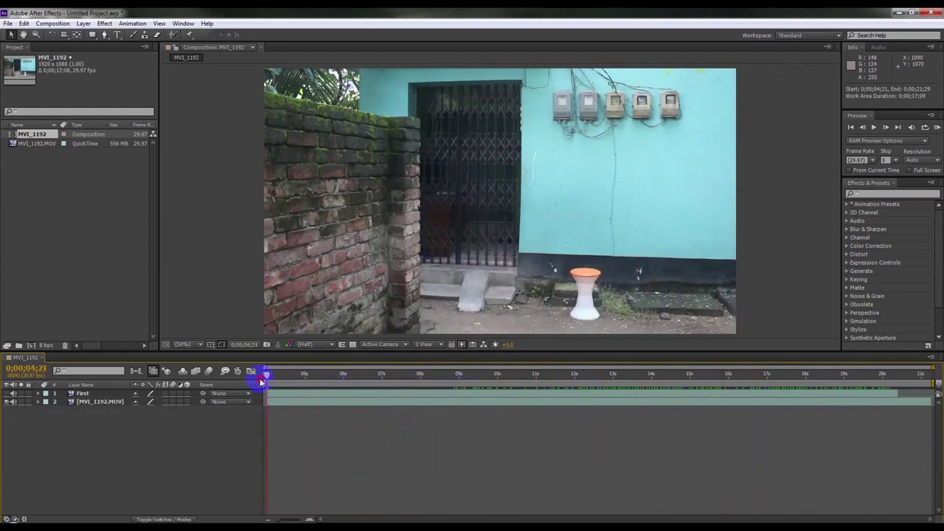
{"action": "left_click", "coordinate": [11, 393]}
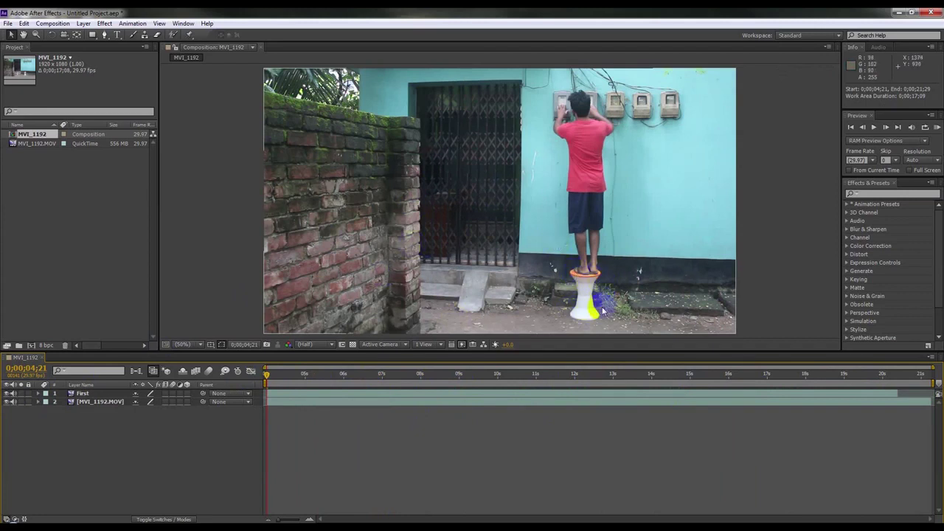
{"action": "right_click", "coordinate": [95, 407]}
{"action": "left_click", "coordinate": [118, 398]}
{"action": "type", "text": "S"}
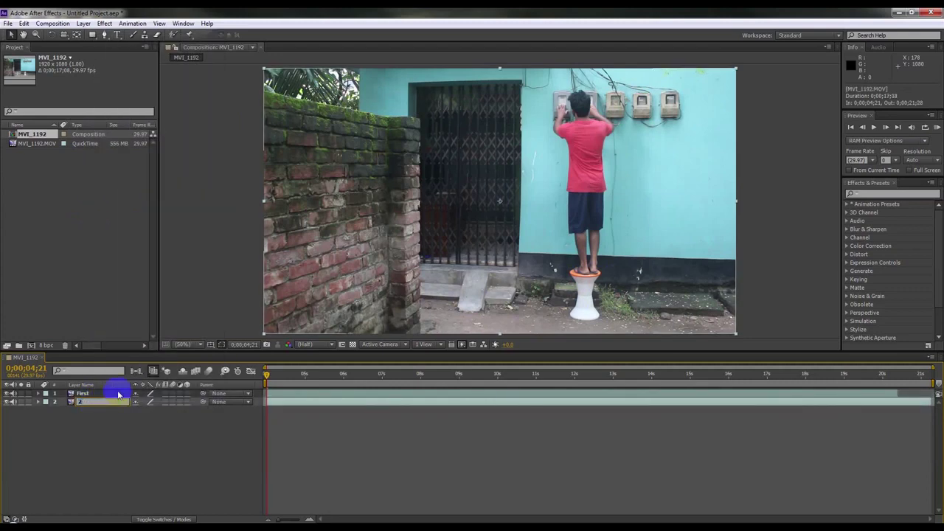
{"action": "type", "text": "d"}
{"action": "key", "text": "Return"}
- Select the First layer and enlarge the composition preview area
{"action": "left_click", "coordinate": [94, 398]}
{"action": "left_click", "coordinate": [93, 393]}
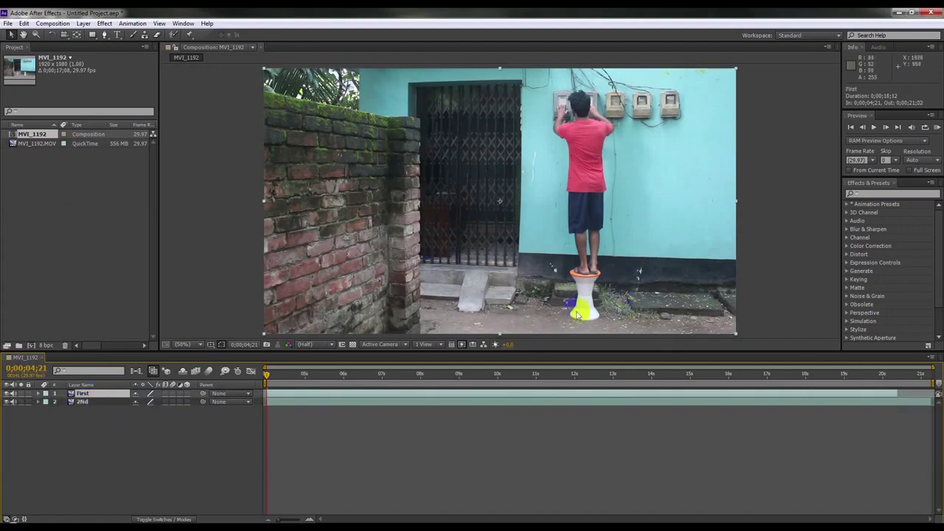
{"action": "left_click_drag", "start_coordinate": [540, 354], "coordinate": [538, 426]}
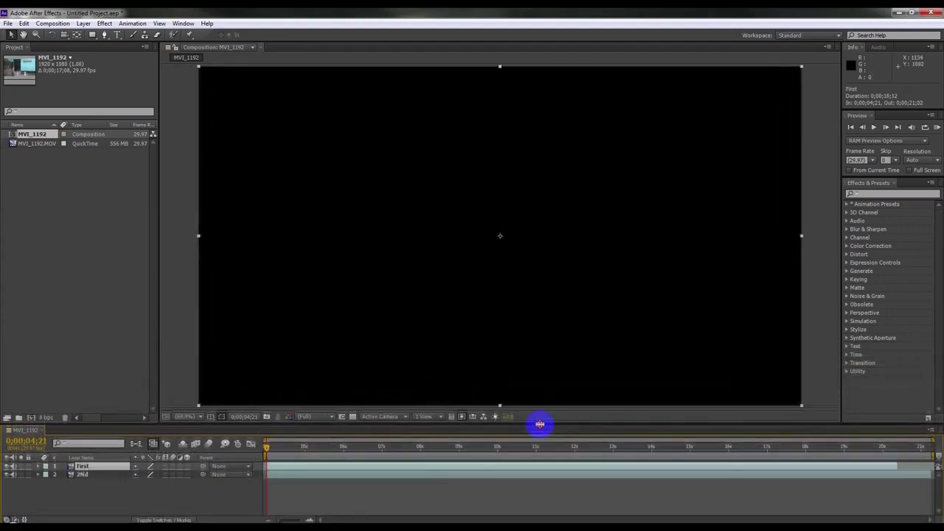
- With the Pen tool, zoom in on the feet on the stool and place the first mask point
{"action": "scroll", "coordinate": [616, 378], "scroll_direction": "up", "scroll_amount": 5}
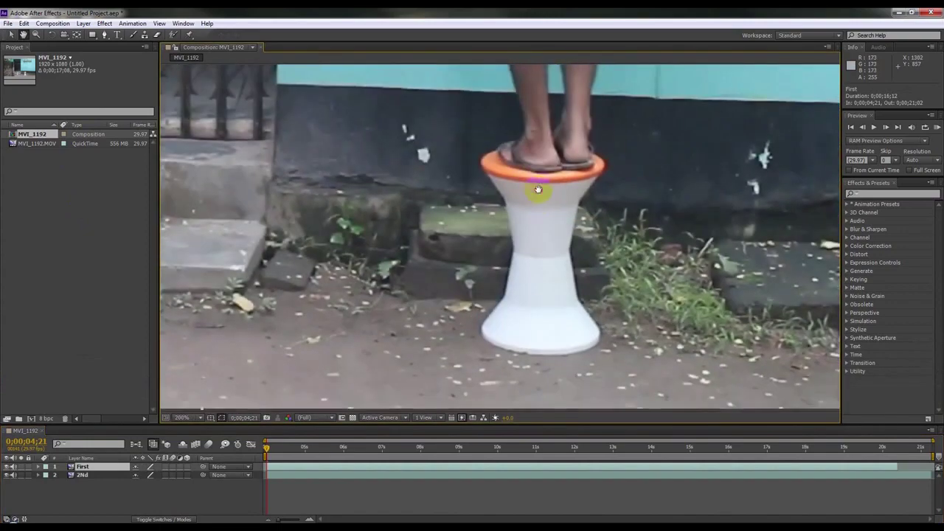
{"action": "left_click_drag", "start_coordinate": [538, 189], "coordinate": [536, 205]}
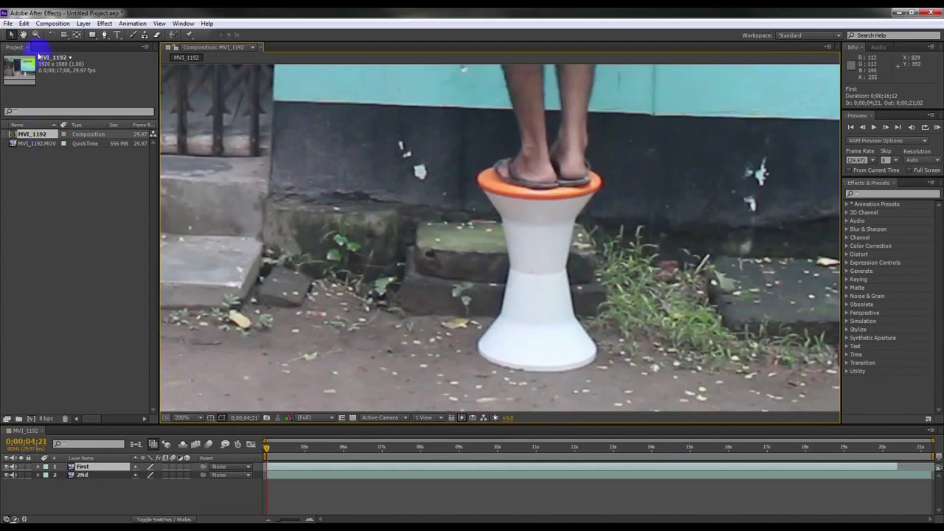
{"action": "left_click", "coordinate": [104, 35]}
{"action": "left_click", "coordinate": [488, 166]}
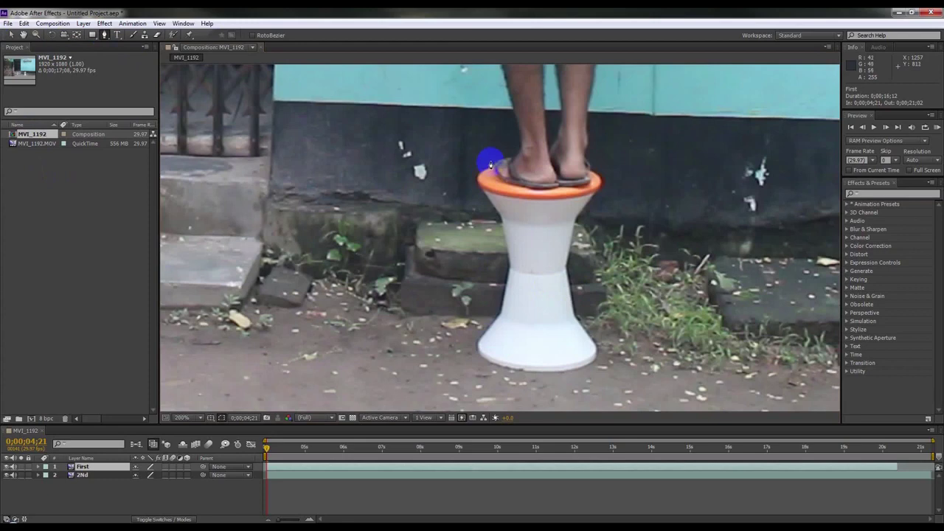
{"action": "key", "text": "comma"}
{"action": "key", "text": "comma"}
{"action": "key", "text": "comma"}
{"action": "key", "text": "comma"}
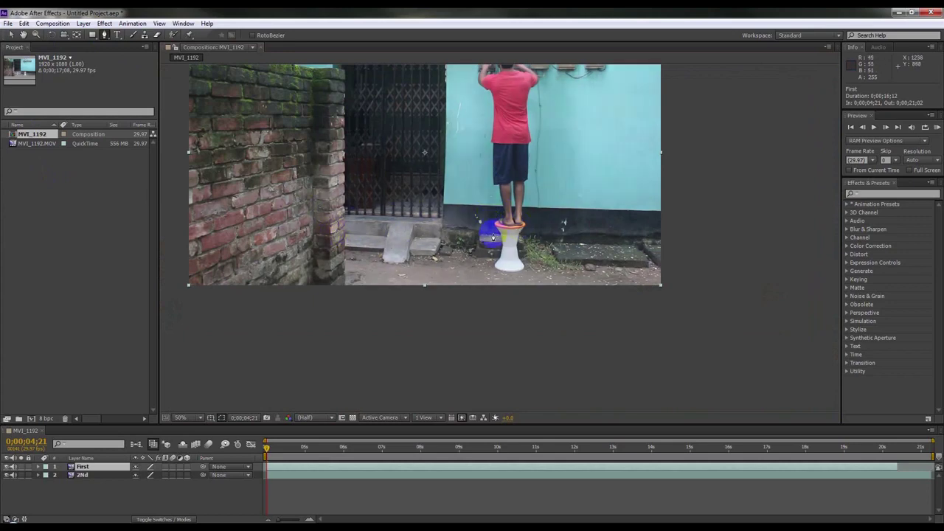
{"action": "left_click_drag", "start_coordinate": [508, 218], "coordinate": [566, 278]}
{"action": "key", "text": "g"}
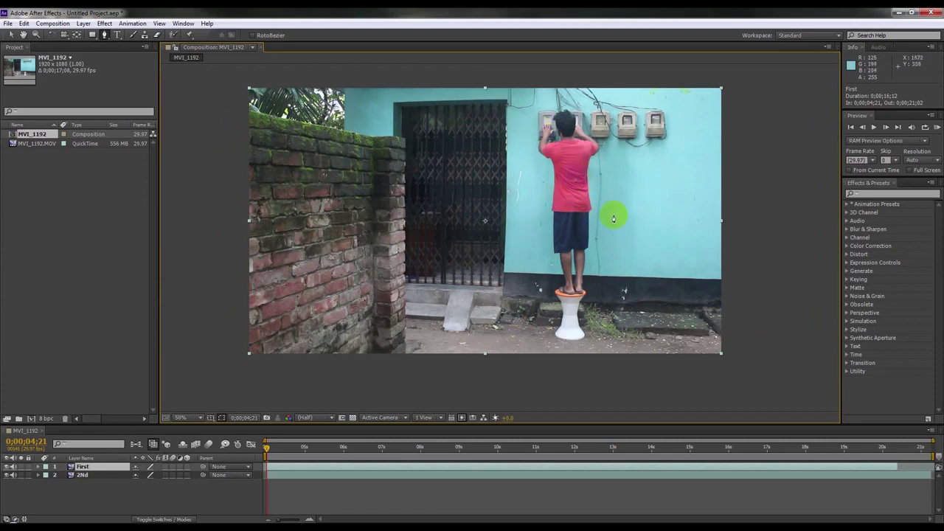
{"action": "key", "text": "period"}
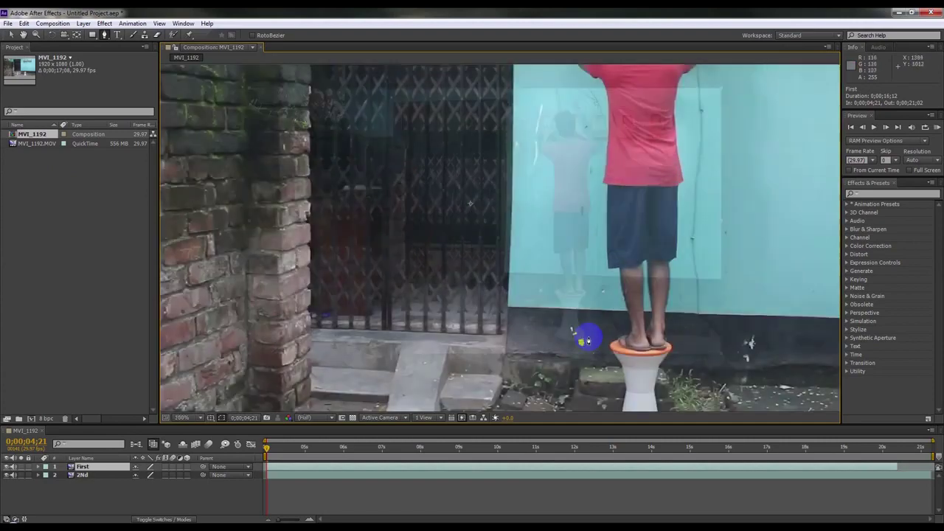
{"action": "key", "text": "period"}
{"action": "key", "text": "period"}
{"action": "left_click_drag", "start_coordinate": [674, 334], "coordinate": [378, 242]}
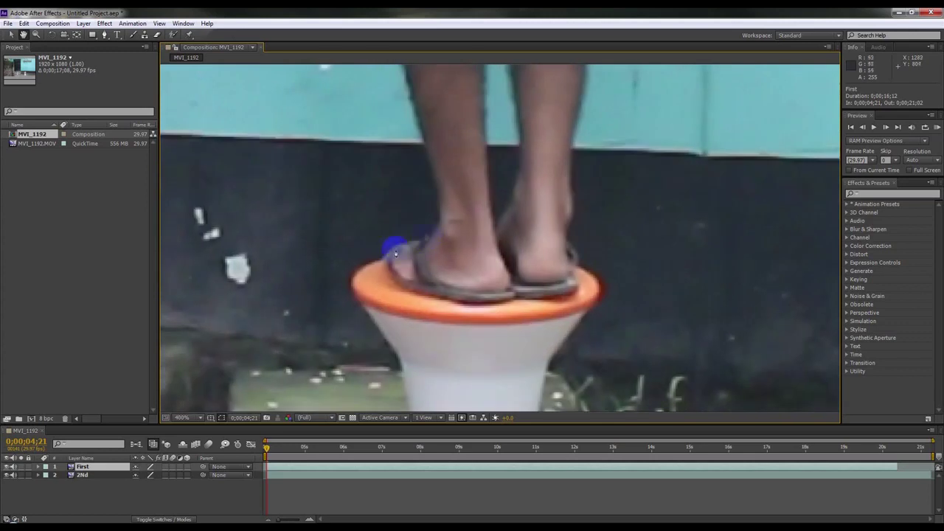
{"action": "left_click", "coordinate": [378, 240]}
- Add curved mask points along the stool top to its right edge
{"action": "left_click_drag", "start_coordinate": [410, 289], "coordinate": [437, 298]}
{"action": "left_click", "coordinate": [473, 301]}
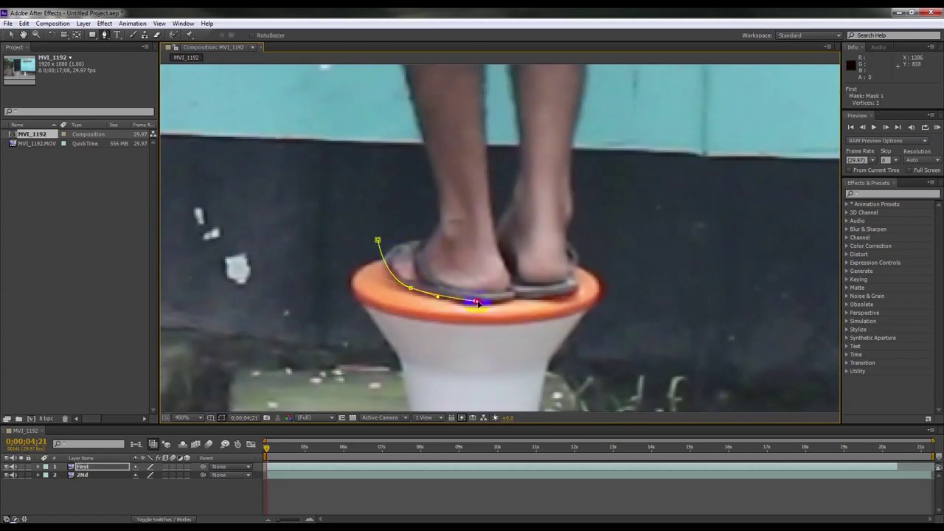
{"action": "left_click_drag", "start_coordinate": [514, 299], "coordinate": [528, 295]}
{"action": "left_click_drag", "start_coordinate": [576, 287], "coordinate": [584, 270]}
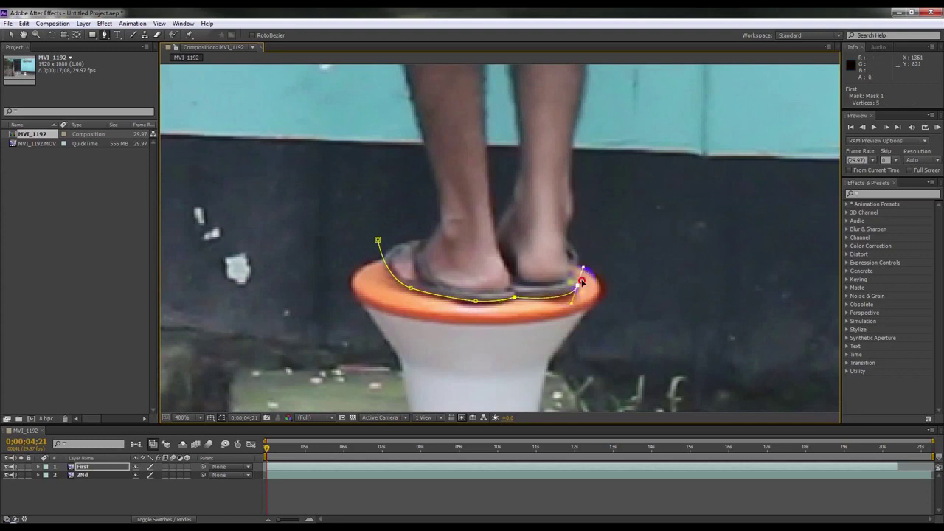
{"action": "left_click", "coordinate": [573, 272]}
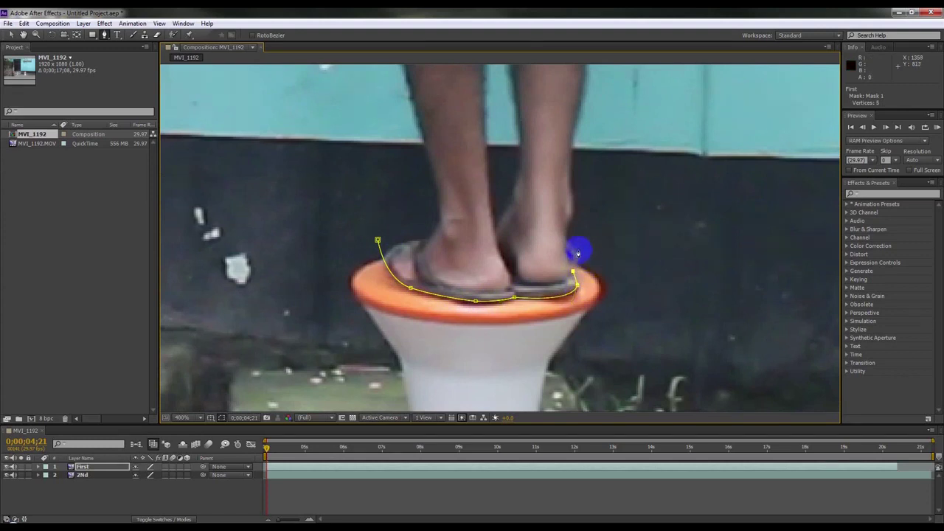
{"action": "left_click_drag", "start_coordinate": [576, 242], "coordinate": [606, 230]}
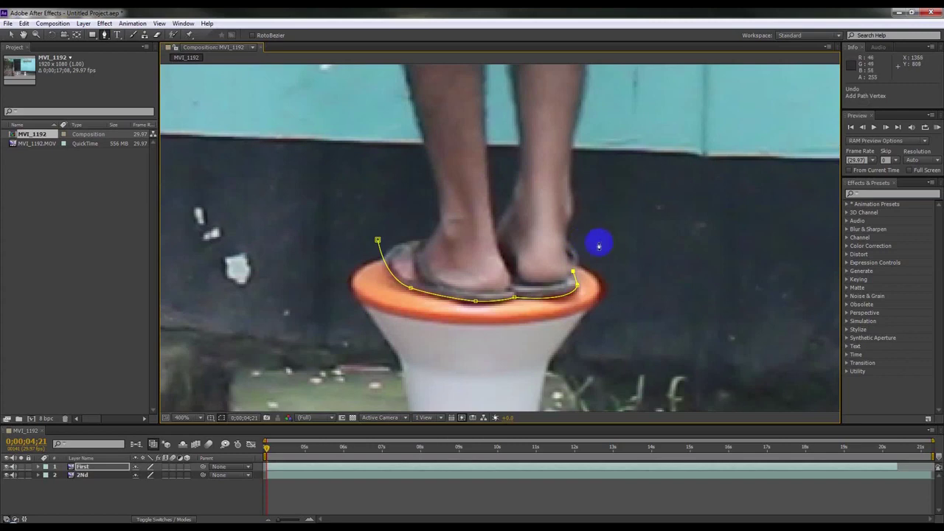
{"action": "scroll", "coordinate": [606, 230], "scroll_direction": "down", "scroll_amount": 2}
{"action": "scroll", "coordinate": [605, 226], "scroll_direction": "down", "scroll_amount": 2}
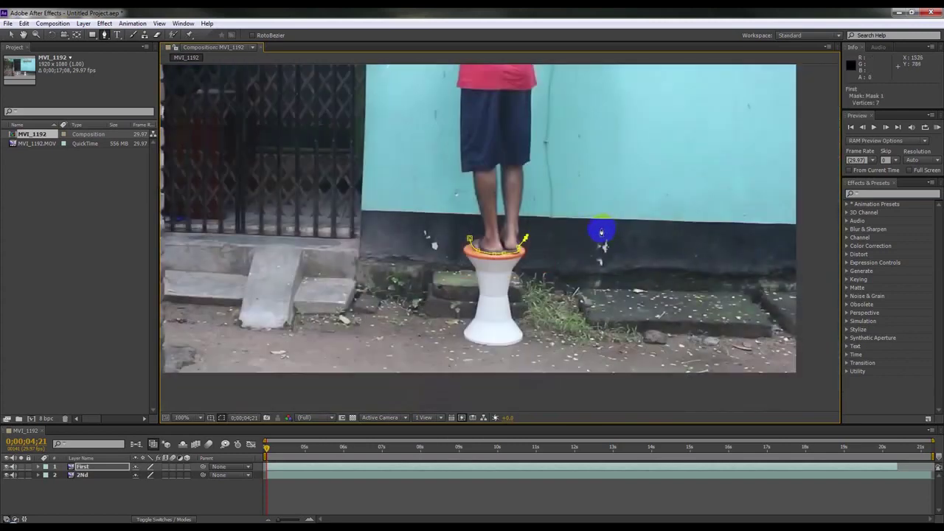
{"action": "scroll", "coordinate": [590, 206], "scroll_direction": "down", "scroll_amount": 2}
- Continue the mask up over the meters, down the man's side, and close it at the stool
{"action": "left_click_drag", "start_coordinate": [543, 151], "coordinate": [562, 238]}
{"action": "left_click", "coordinate": [569, 232]}
{"action": "left_click", "coordinate": [562, 176]}
{"action": "left_click", "coordinate": [546, 127]}
{"action": "left_click", "coordinate": [521, 120]}
{"action": "left_click", "coordinate": [488, 121]}
{"action": "left_click", "coordinate": [464, 131]}
{"action": "left_click", "coordinate": [465, 167]}
{"action": "left_click", "coordinate": [467, 184]}
{"action": "left_click", "coordinate": [467, 214]}
{"action": "left_click", "coordinate": [467, 235]}
{"action": "left_click", "coordinate": [471, 251]}
{"action": "left_click", "coordinate": [476, 269]}
{"action": "left_click", "coordinate": [481, 282]}
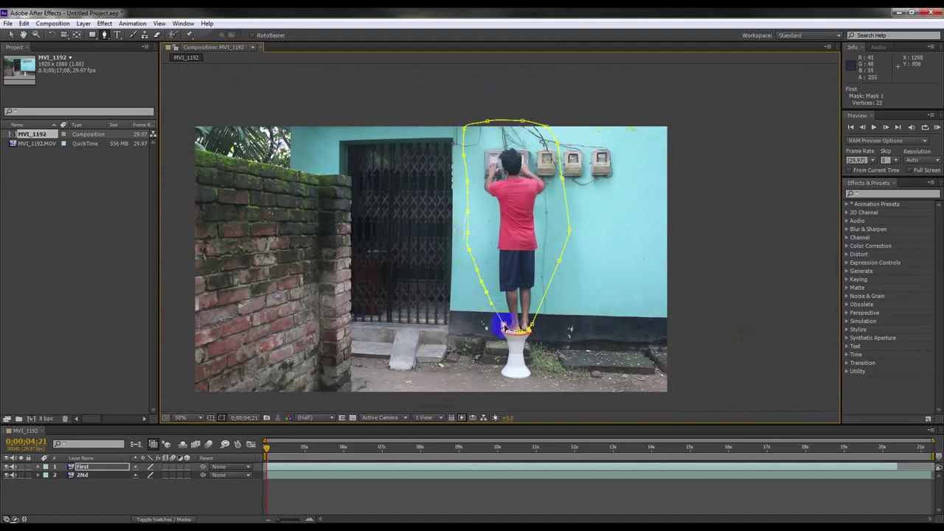
{"action": "left_click", "coordinate": [503, 326]}
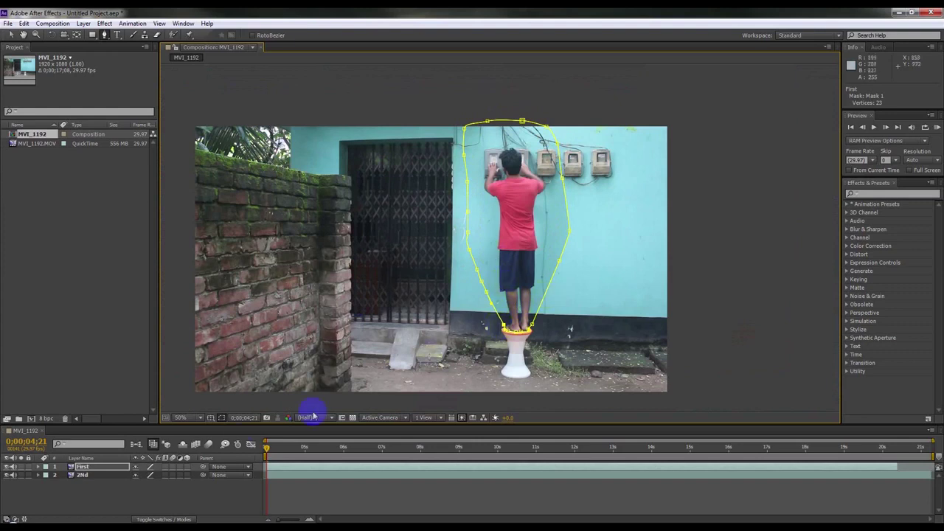
- Scrub to 0;00;14;23, hide the mask outline, and zoom the viewer to 100%
{"action": "left_click_drag", "start_coordinate": [268, 452], "coordinate": [655, 468]}
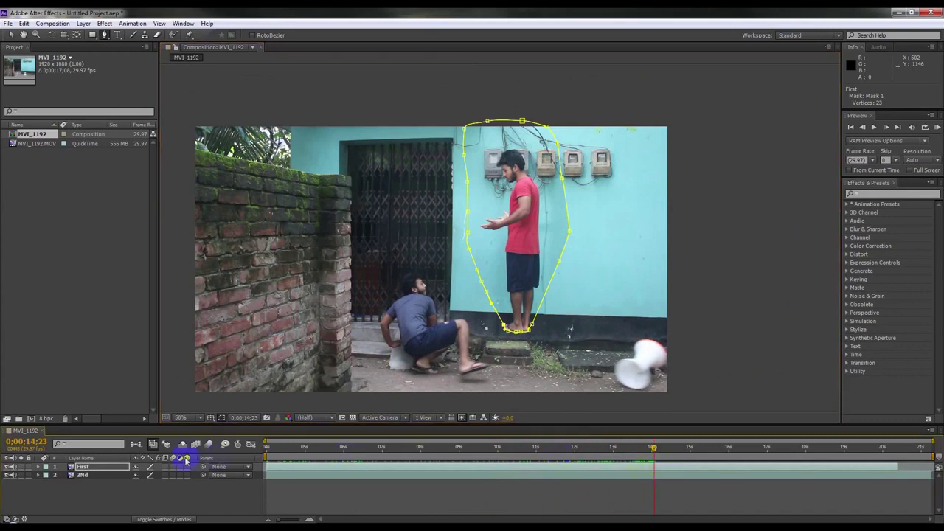
{"action": "left_click", "coordinate": [221, 418]}
{"action": "left_click", "coordinate": [222, 418]}
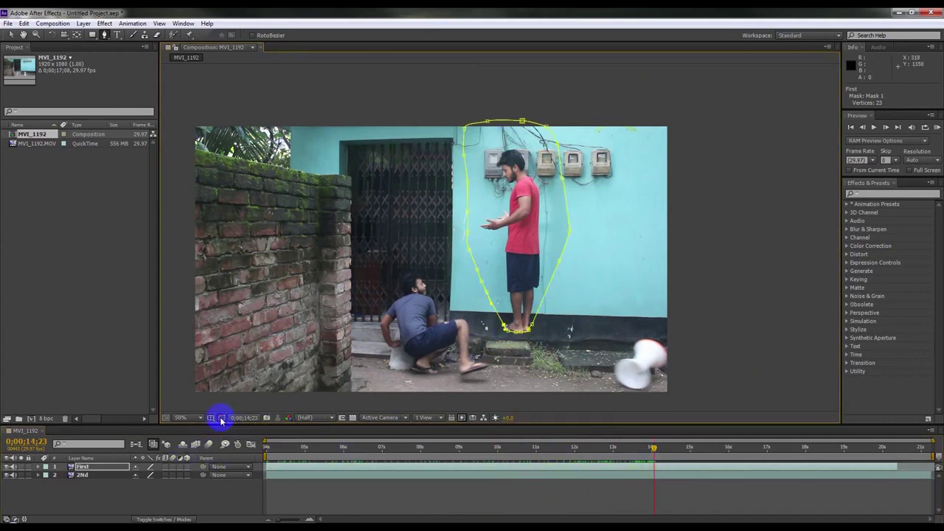
{"action": "left_click", "coordinate": [569, 253]}
{"action": "key", "text": "period"}
{"action": "key", "text": "Return"}
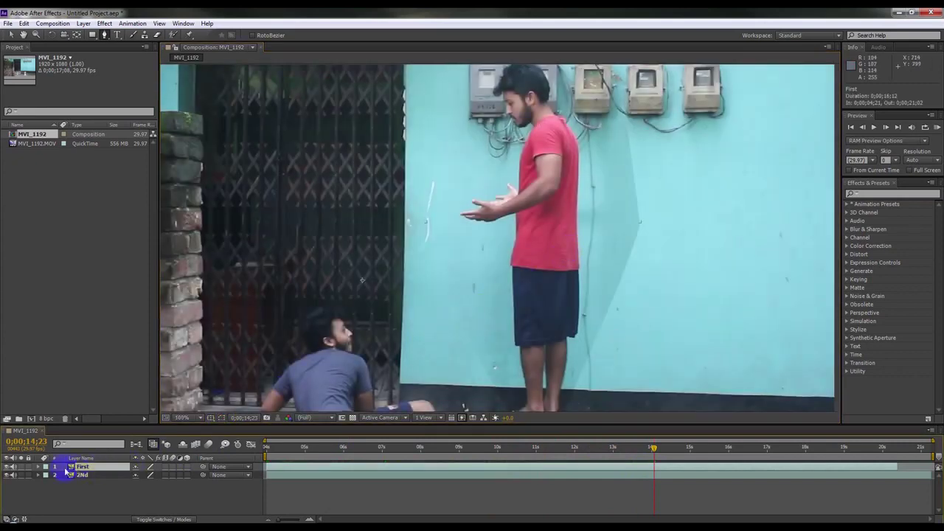
- Expand First > Masks > Mask 1, raise Mask Feather to 92 pixels, and show the outline again
{"action": "left_click", "coordinate": [39, 467]}
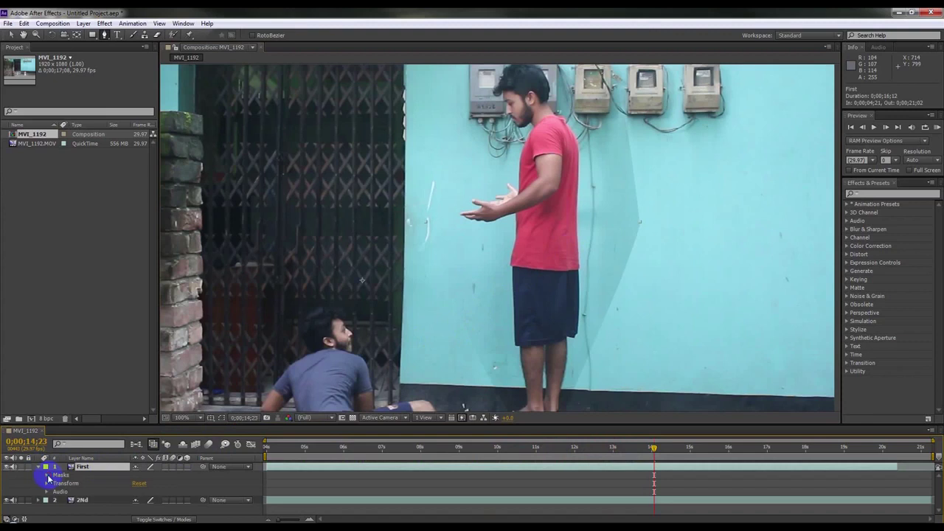
{"action": "left_click", "coordinate": [47, 475]}
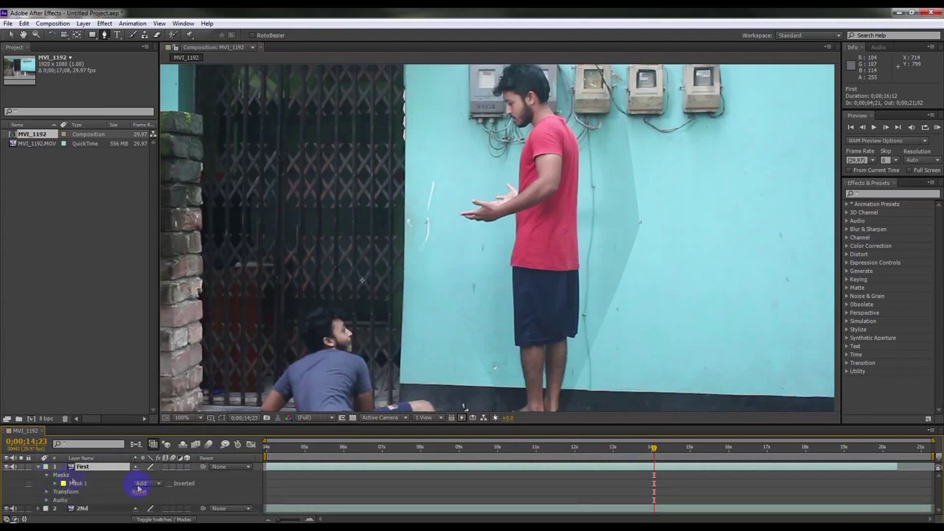
{"action": "left_click", "coordinate": [56, 483]}
{"action": "scroll", "coordinate": [163, 503], "scroll_direction": "down", "scroll_amount": 2}
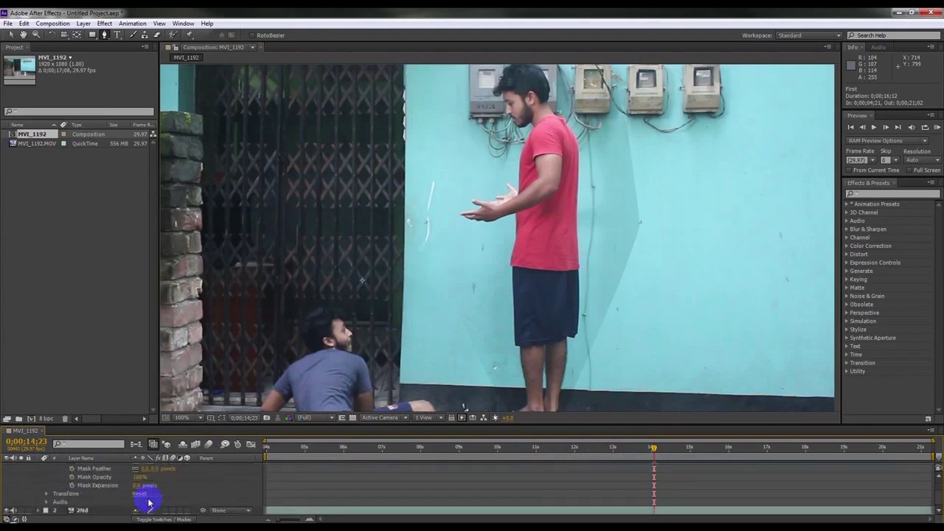
{"action": "scroll", "coordinate": [151, 502], "scroll_direction": "up", "scroll_amount": 2}
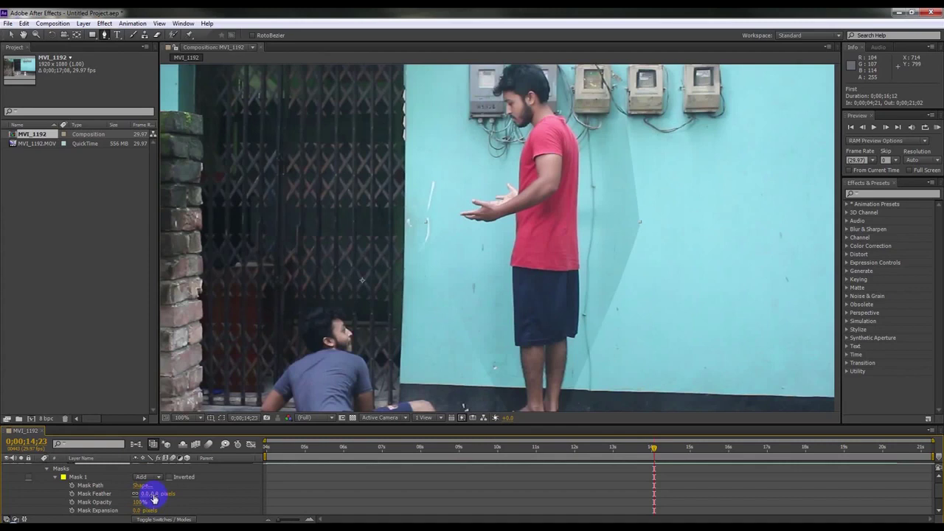
{"action": "left_click_drag", "start_coordinate": [152, 494], "coordinate": [165, 492]}
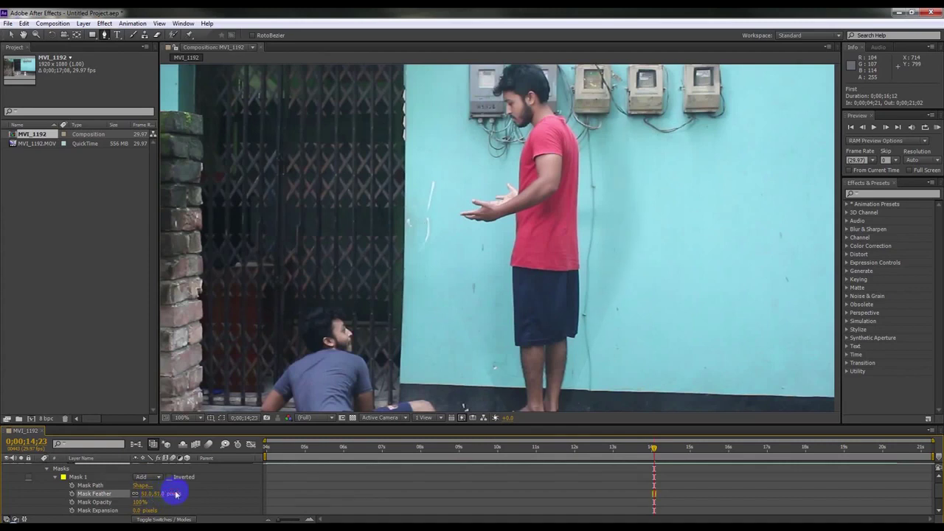
{"action": "left_click", "coordinate": [221, 418]}
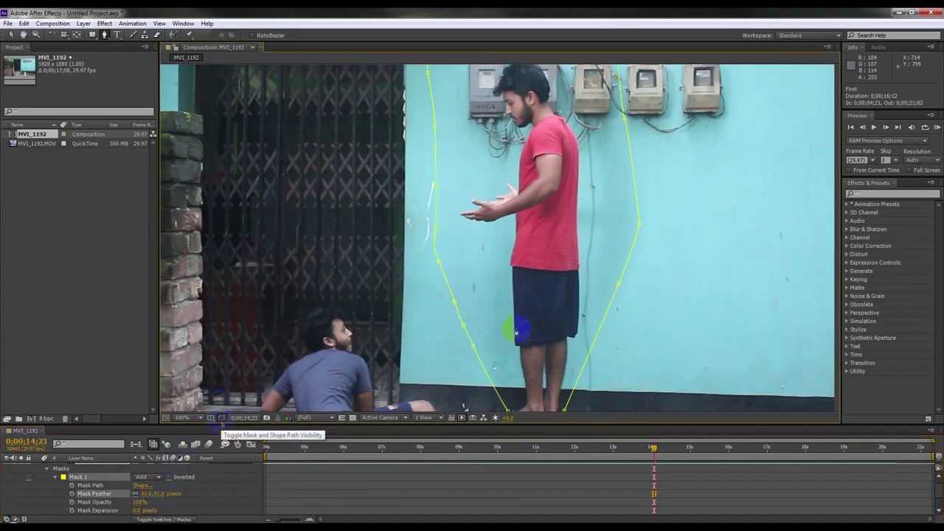
- Drag Mask 1's right-side vertices outward past the man and its top above the frame
{"action": "left_click_drag", "start_coordinate": [643, 225], "coordinate": [712, 221]}
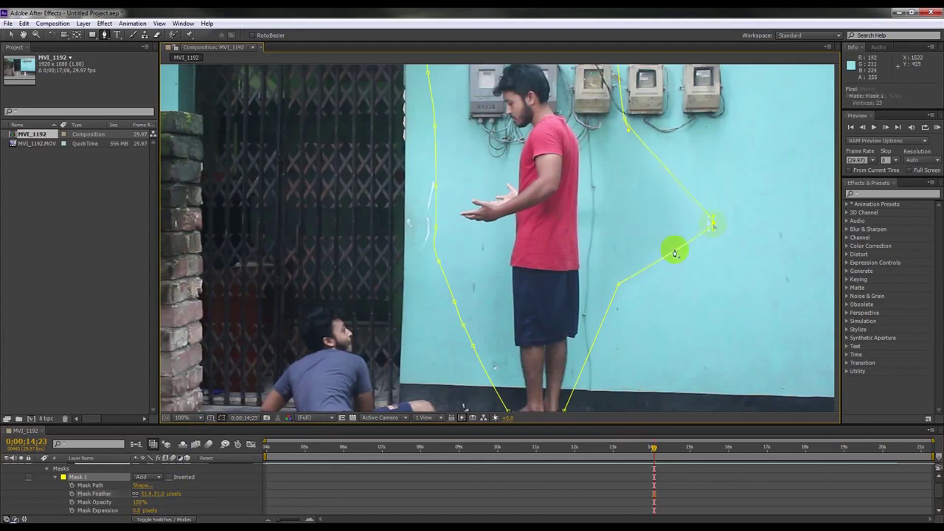
{"action": "left_click_drag", "start_coordinate": [620, 286], "coordinate": [715, 362]}
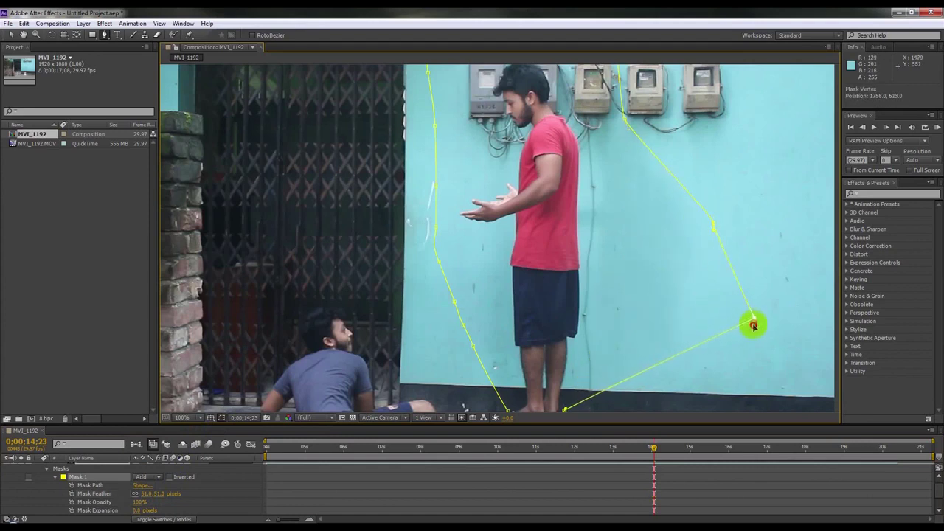
{"action": "left_click_drag", "start_coordinate": [715, 363], "coordinate": [687, 341]}
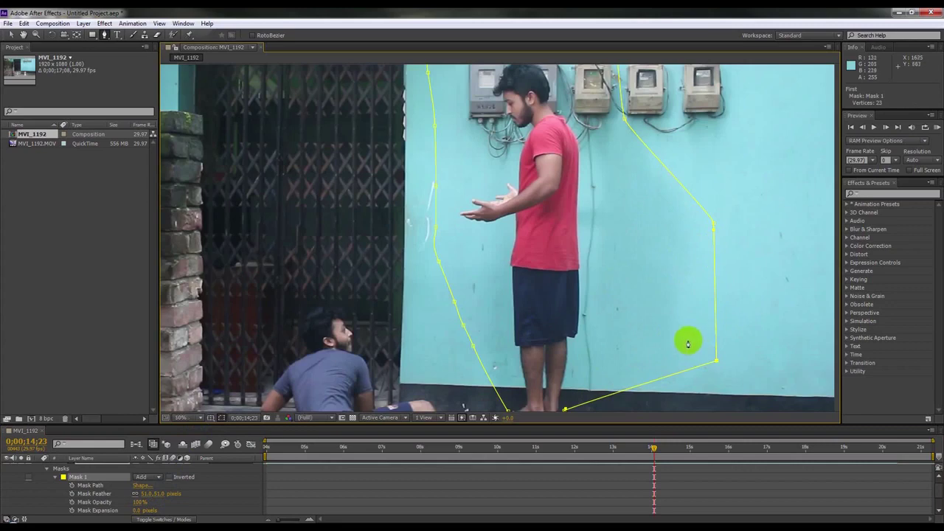
{"action": "key", "text": "comma"}
{"action": "left_click_drag", "start_coordinate": [606, 299], "coordinate": [600, 287]}
{"action": "left_click_drag", "start_coordinate": [606, 231], "coordinate": [616, 220]}
{"action": "left_click_drag", "start_coordinate": [566, 179], "coordinate": [628, 139]}
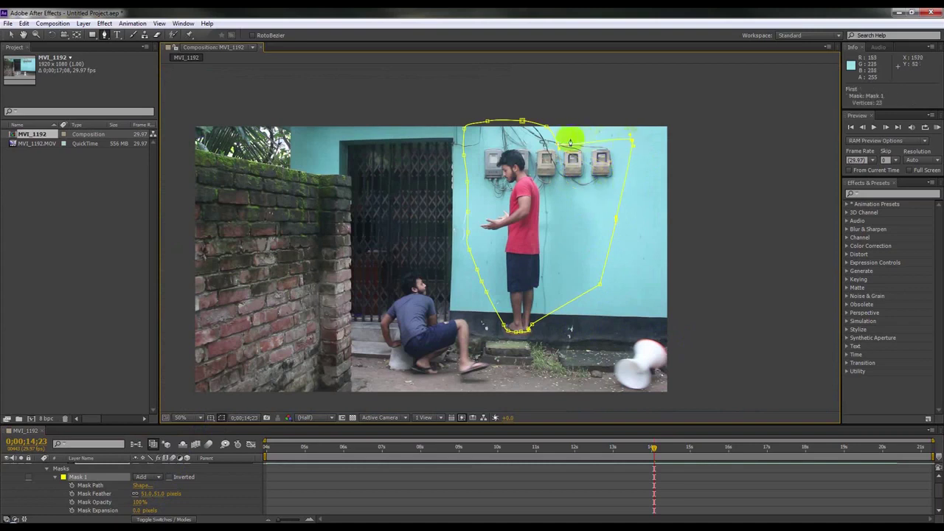
{"action": "left_click_drag", "start_coordinate": [558, 144], "coordinate": [588, 93]}
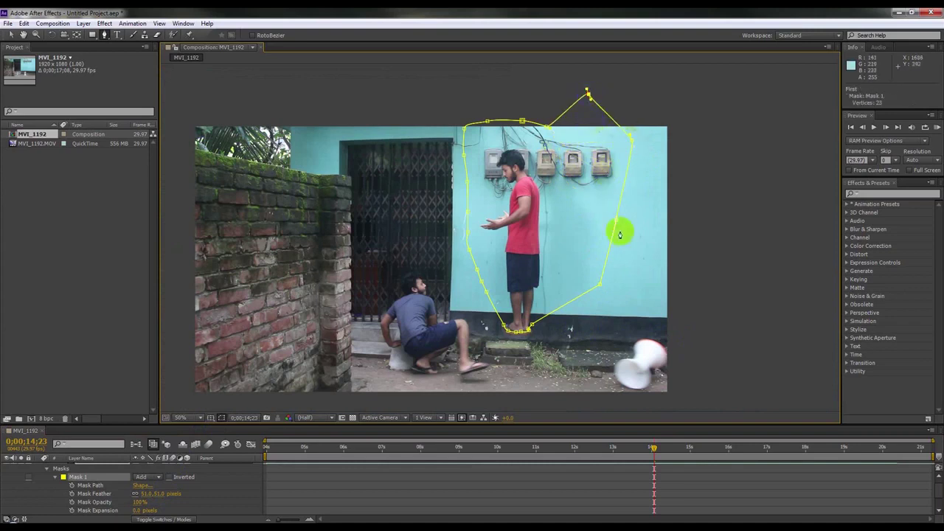
{"action": "left_click_drag", "start_coordinate": [616, 221], "coordinate": [639, 234]}
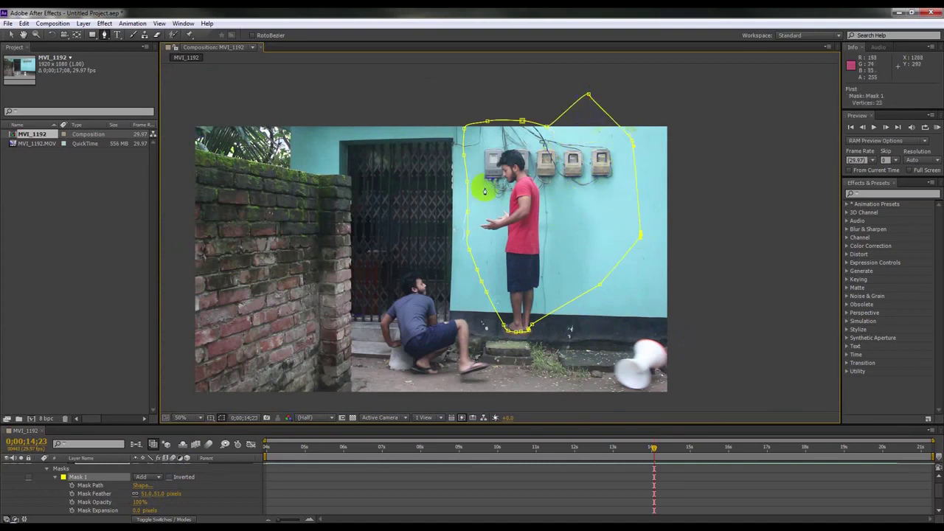
- Reshape the mask's left-edge vertices beside the man's legs and scrub forward to check
{"action": "left_click", "coordinate": [459, 183]}
{"action": "left_click_drag", "start_coordinate": [458, 183], "coordinate": [457, 117]}
{"action": "mouse_move", "coordinate": [469, 212]}
{"action": "left_mouse_down"}
{"action": "mouse_move", "coordinate": [460, 216]}
{"action": "mouse_move", "coordinate": [462, 258]}
{"action": "mouse_move", "coordinate": [479, 286]}
{"action": "left_mouse_up"}
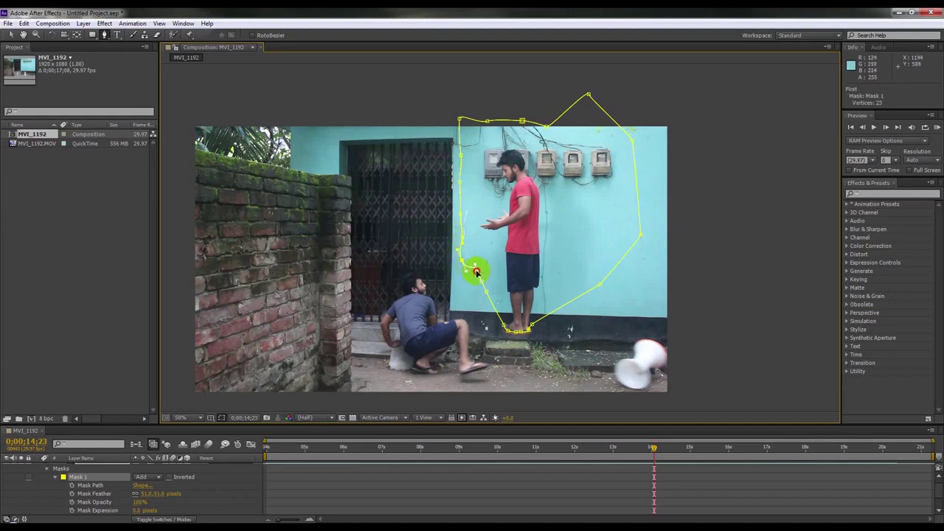
{"action": "left_click_drag", "start_coordinate": [479, 286], "coordinate": [485, 278]}
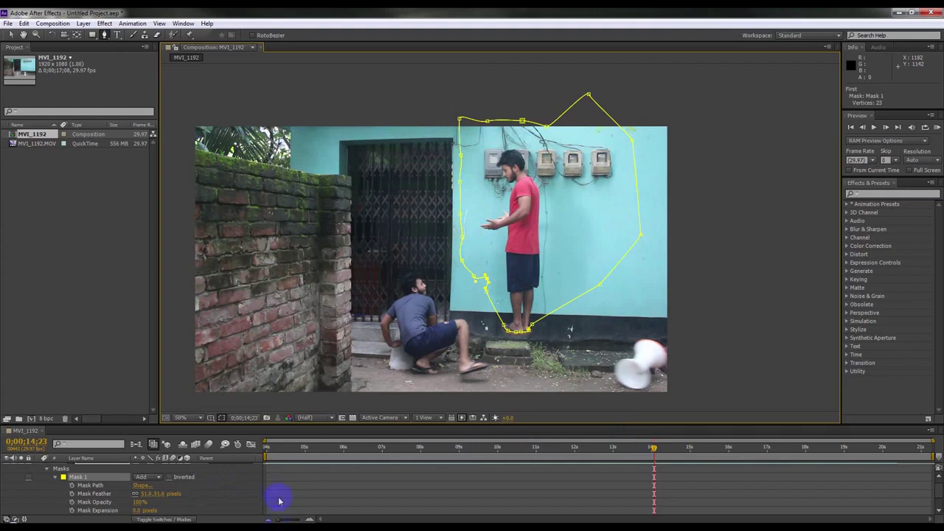
{"action": "mouse_move", "coordinate": [653, 449]}
{"action": "left_mouse_down"}
{"action": "mouse_move", "coordinate": [879, 448]}
{"action": "mouse_move", "coordinate": [433, 465]}
{"action": "mouse_move", "coordinate": [380, 451]}
{"action": "left_mouse_up"}
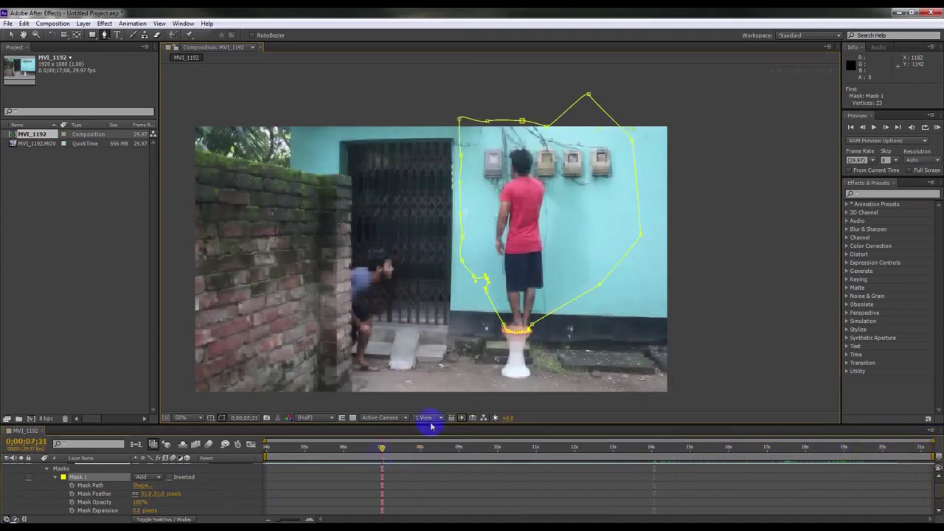
- Adjust a mask point near the feet, lower Mask Feather to 29 px, and set Mask Expansion to 17 px
{"action": "scroll", "coordinate": [517, 361], "scroll_direction": "up", "scroll_amount": 2}
{"action": "mouse_move", "coordinate": [525, 349]}
{"action": "left_mouse_down"}
{"action": "mouse_move", "coordinate": [516, 102]}
{"action": "mouse_move", "coordinate": [440, 144]}
{"action": "mouse_move", "coordinate": [458, 129]}
{"action": "left_mouse_up"}
{"action": "scroll", "coordinate": [516, 196], "scroll_direction": "up", "scroll_amount": 3}
{"action": "scroll", "coordinate": [530, 237], "scroll_direction": "up", "scroll_amount": 2}
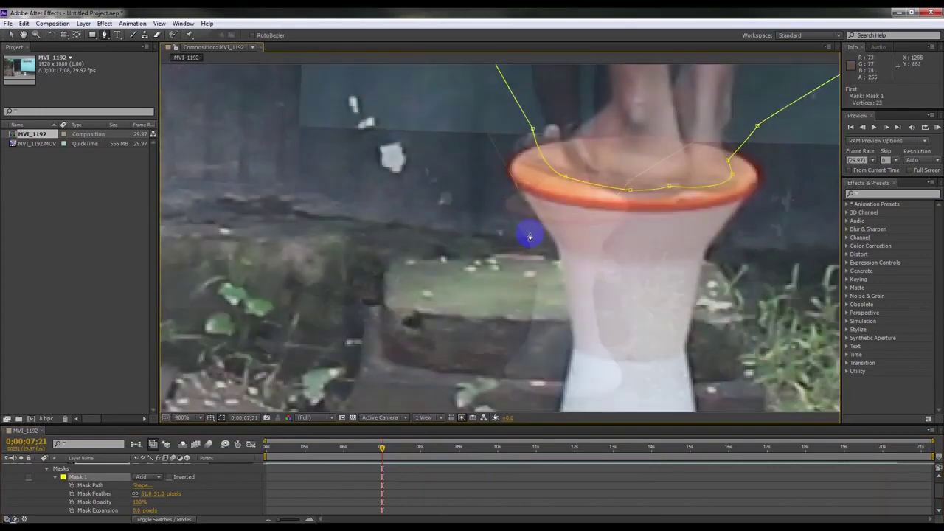
{"action": "scroll", "coordinate": [529, 237], "scroll_direction": "down", "scroll_amount": 2}
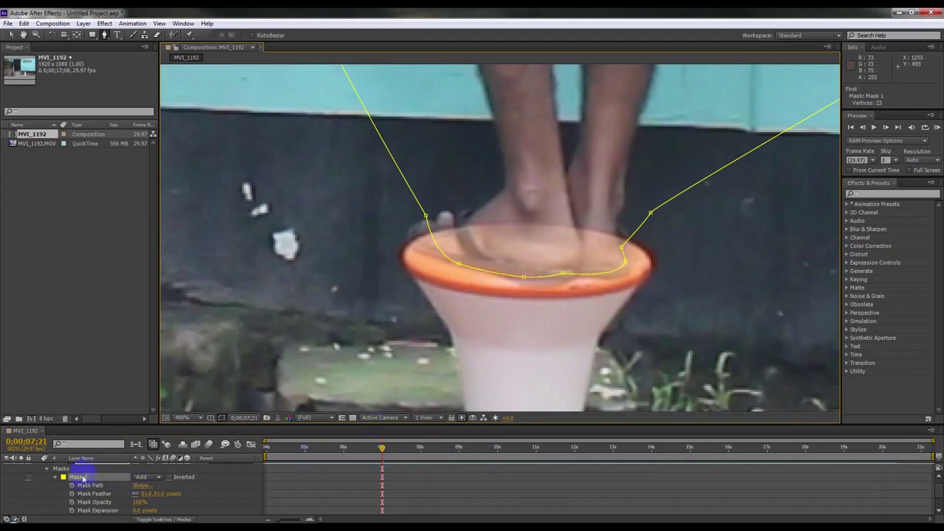
{"action": "left_click_drag", "start_coordinate": [160, 500], "coordinate": [145, 496]}
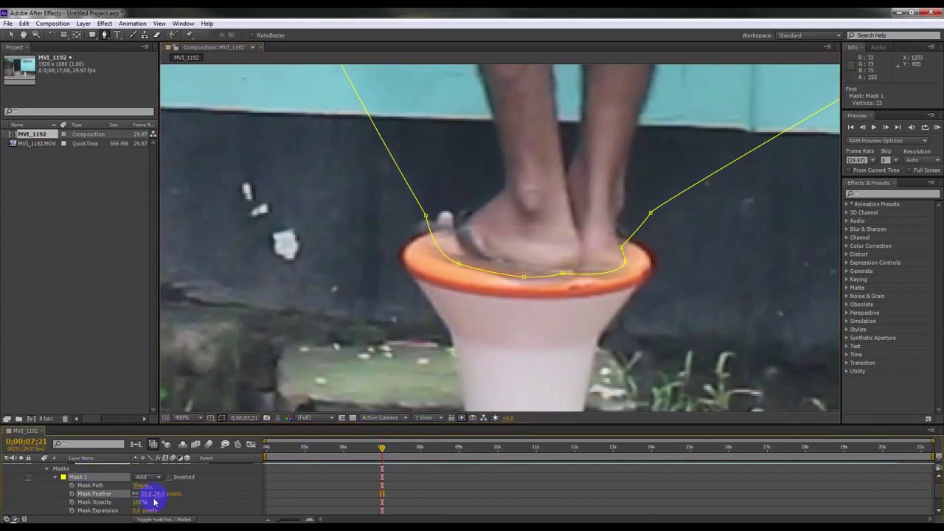
{"action": "scroll", "coordinate": [154, 501], "scroll_direction": "down", "scroll_amount": 1}
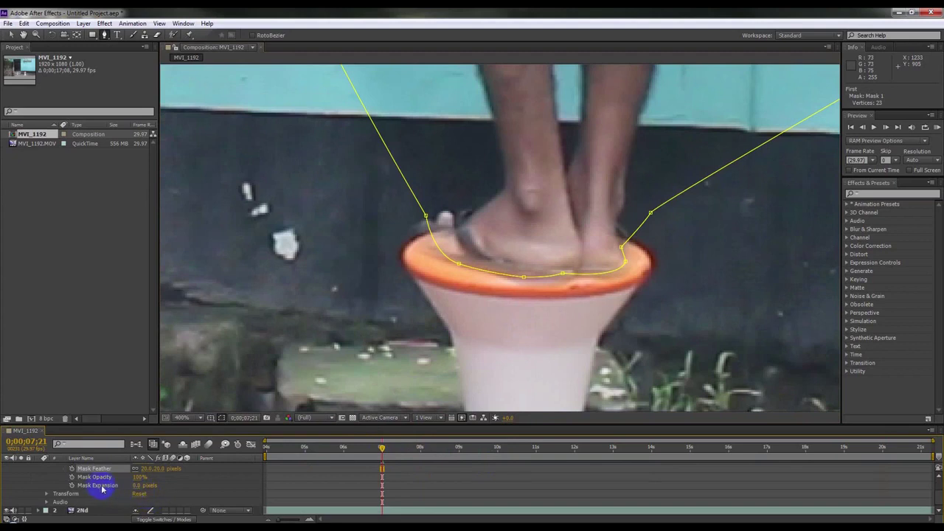
{"action": "left_click_drag", "start_coordinate": [139, 486], "coordinate": [145, 484]}
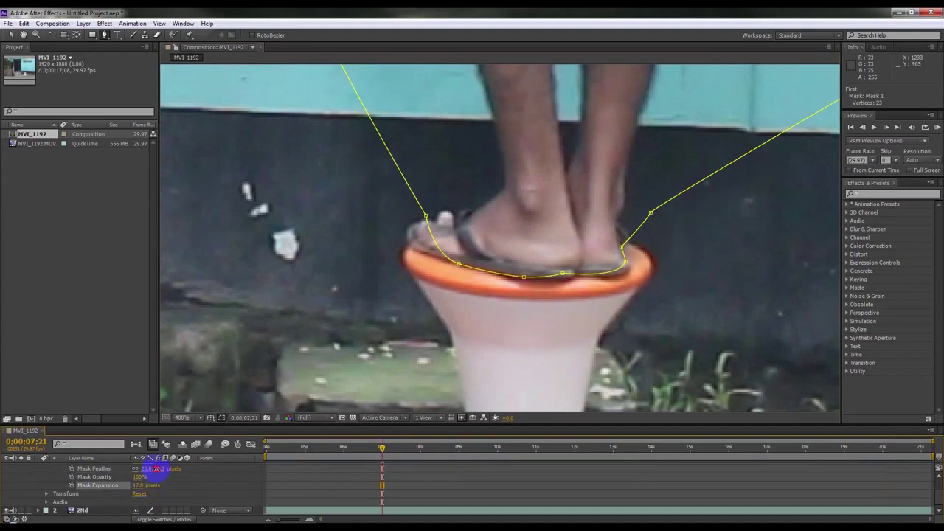
- Set Mask Feather to 19 px and reposition mask points at the slipper's left edge
{"action": "left_click_drag", "start_coordinate": [157, 468], "coordinate": [150, 468]}
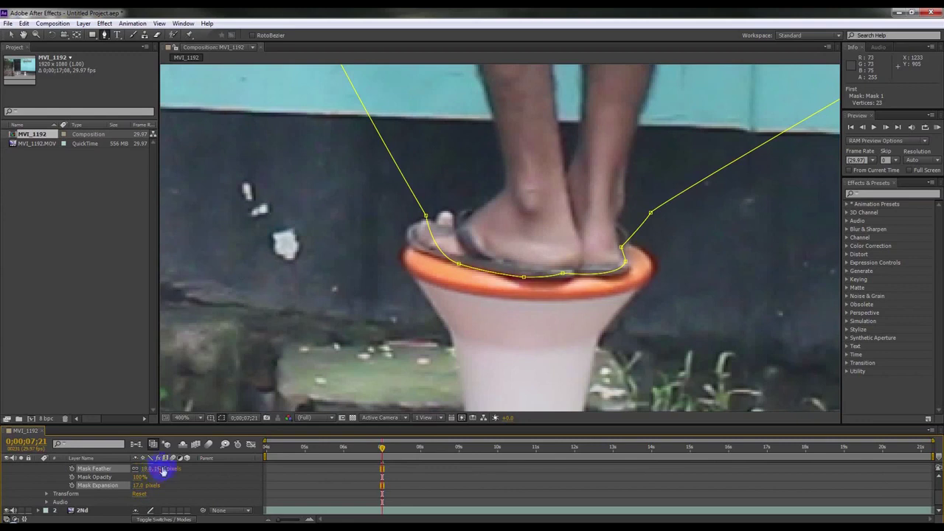
{"action": "left_click_drag", "start_coordinate": [426, 216], "coordinate": [387, 238]}
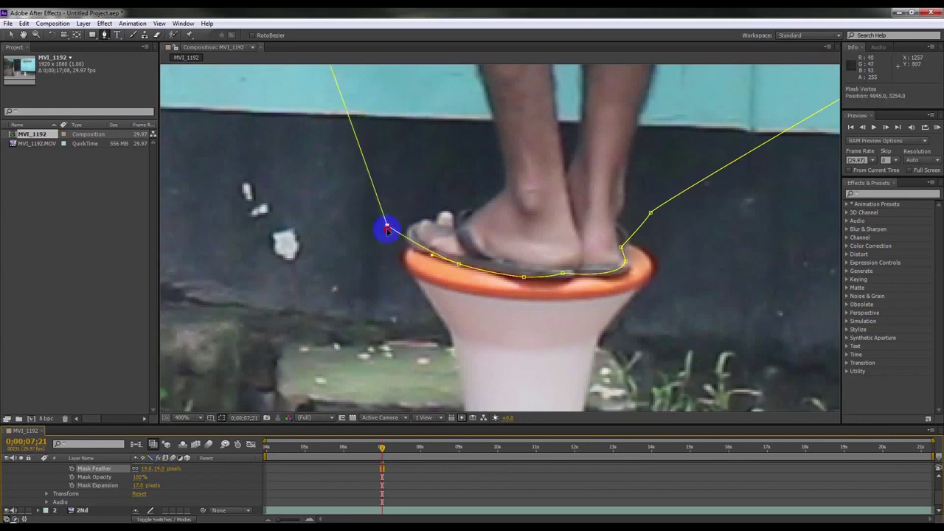
{"action": "left_click_drag", "start_coordinate": [388, 238], "coordinate": [341, 206]}
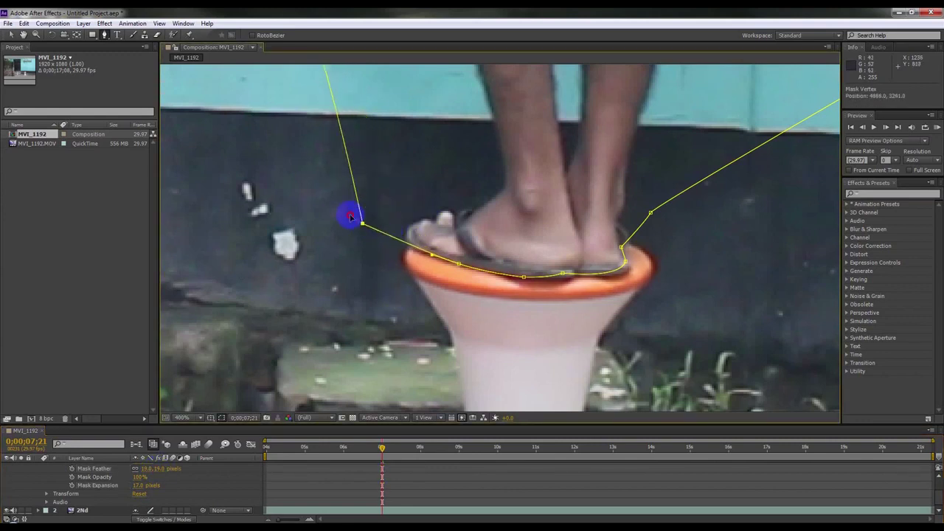
{"action": "left_click", "coordinate": [408, 245]}
{"action": "left_click_drag", "start_coordinate": [408, 245], "coordinate": [407, 248]}
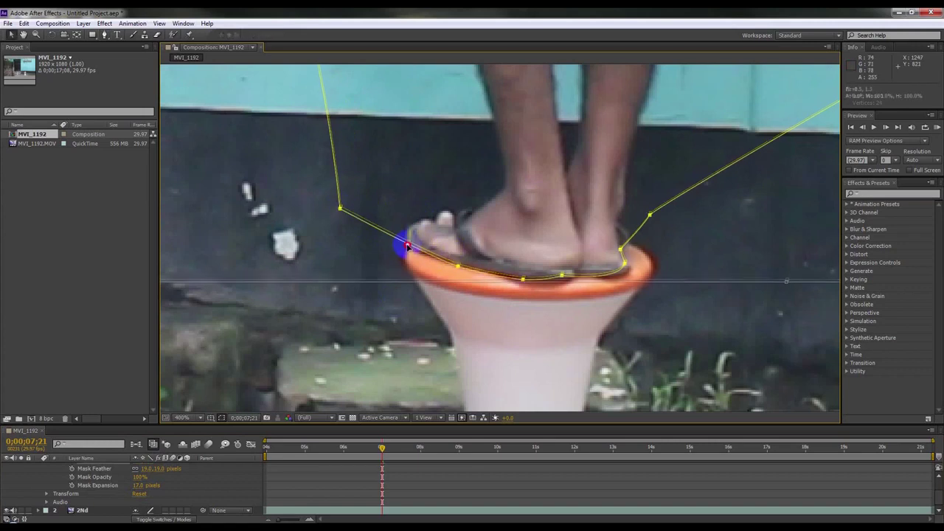
{"action": "key", "text": "ctrl+z"}
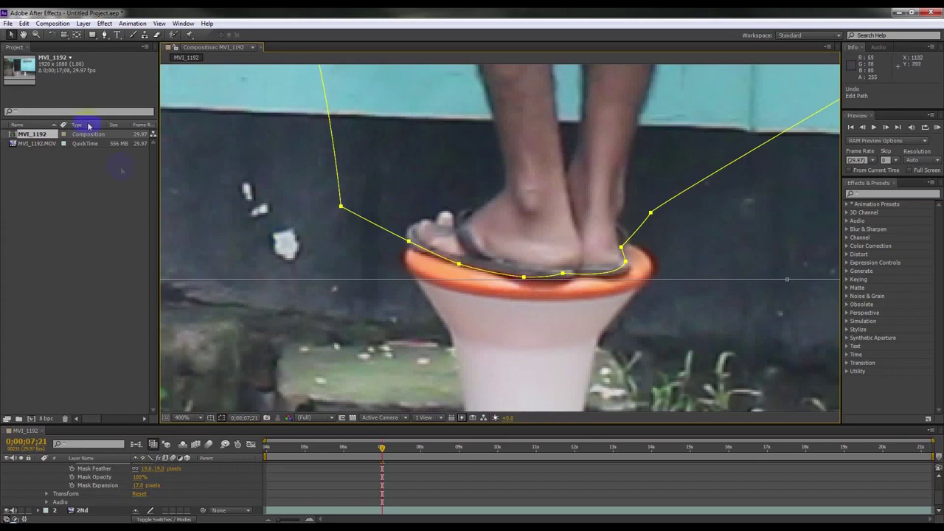
- Add a mask point along the slipper edge with the Pen tool and reshape points and curves around the sole
{"action": "key", "text": "g"}
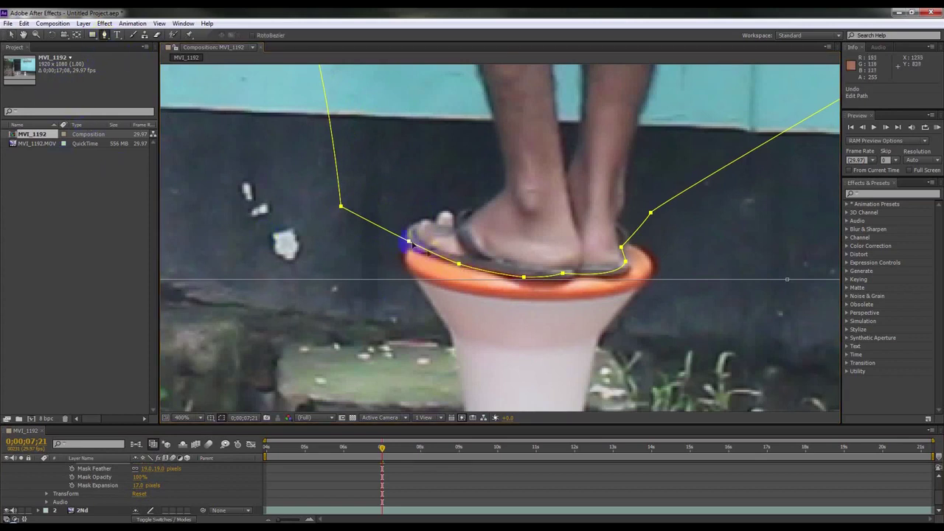
{"action": "left_click_drag", "start_coordinate": [409, 244], "coordinate": [409, 247]}
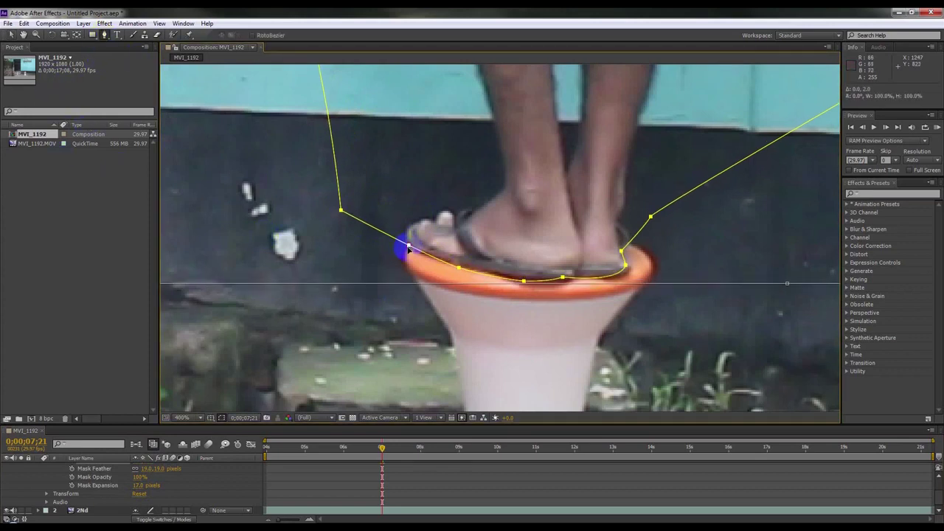
{"action": "key", "text": "ctrl+z"}
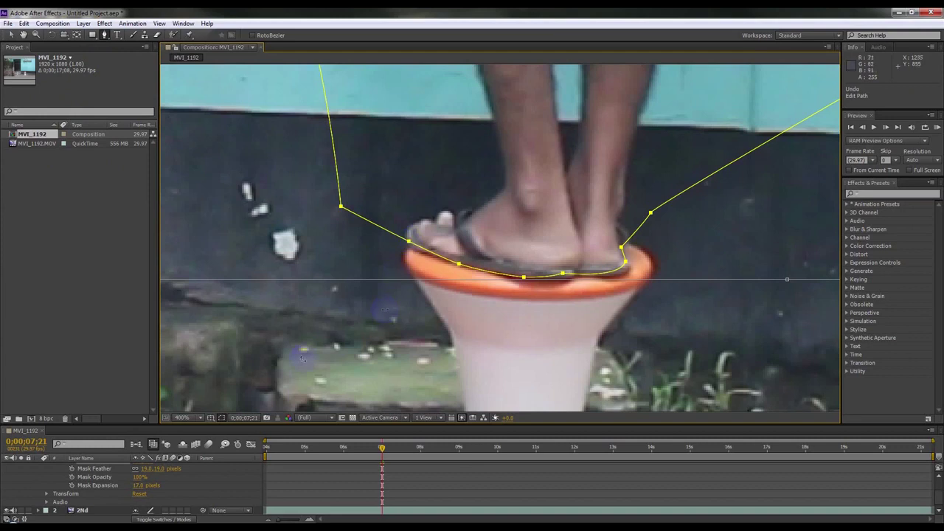
{"action": "scroll", "coordinate": [96, 473], "scroll_direction": "up", "scroll_amount": 3}
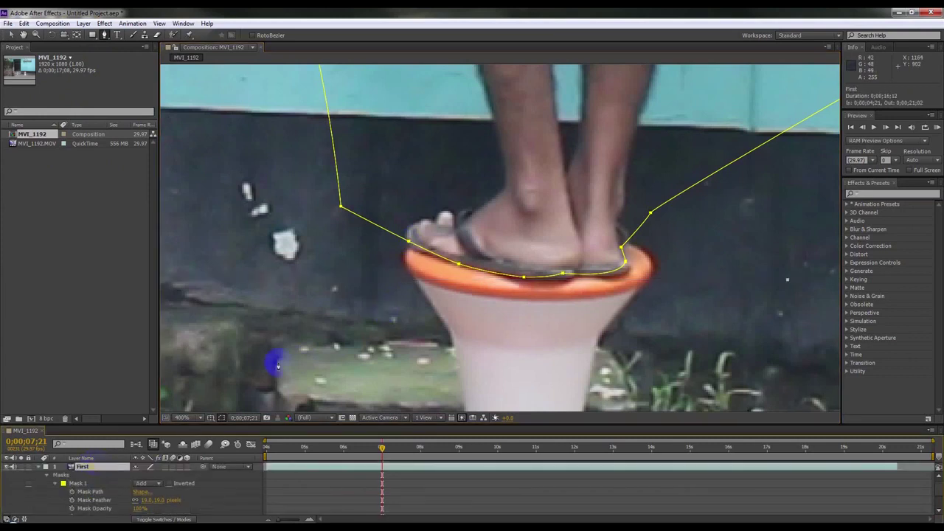
{"action": "left_click", "coordinate": [408, 244]}
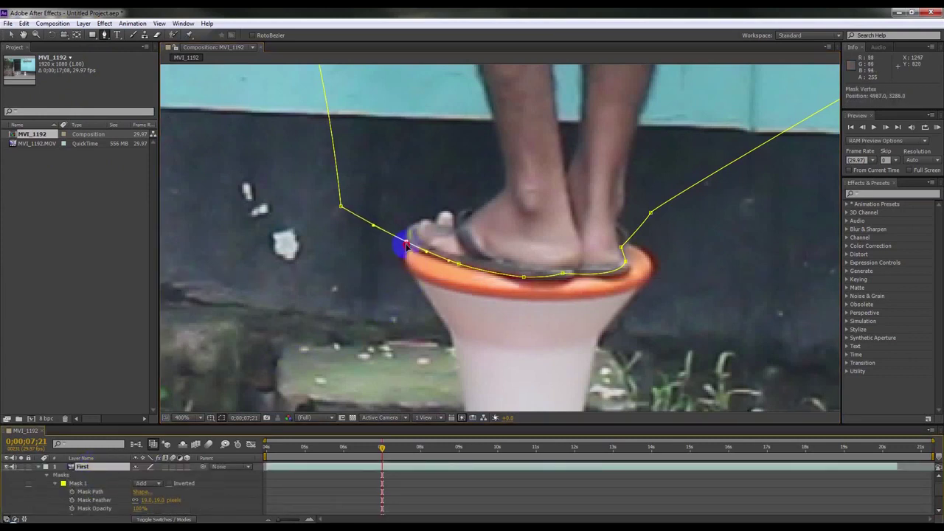
{"action": "left_click_drag", "start_coordinate": [625, 263], "coordinate": [633, 263]}
{"action": "left_click_drag", "start_coordinate": [564, 274], "coordinate": [573, 277]}
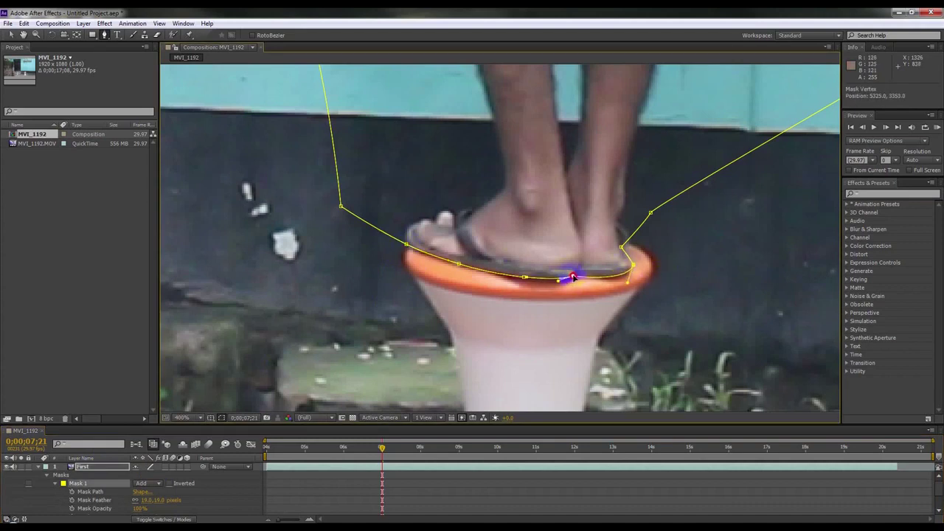
{"action": "left_click", "coordinate": [623, 247]}
{"action": "left_click_drag", "start_coordinate": [643, 223], "coordinate": [644, 241]}
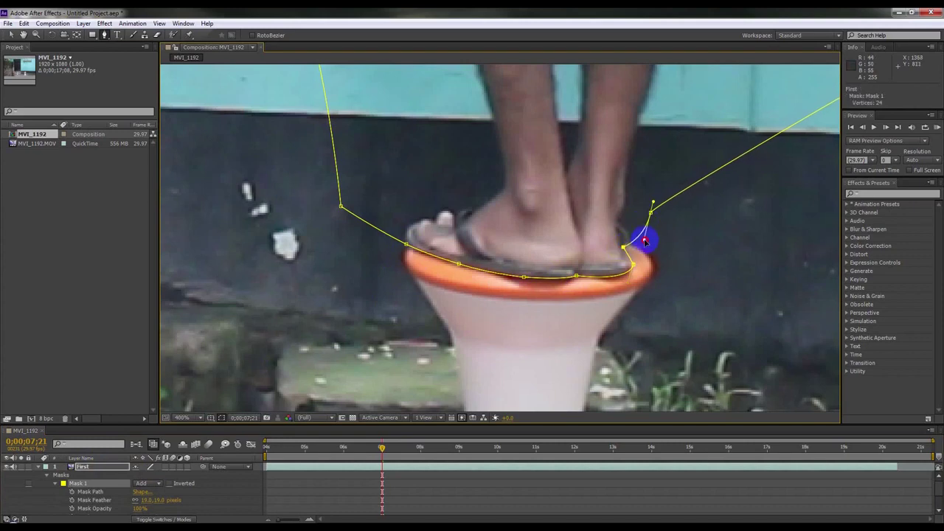
- Zoom and pan the Composition viewer to re-centre the shot
{"action": "scroll", "coordinate": [444, 256], "scroll_direction": "down", "scroll_amount": 3}
{"action": "scroll", "coordinate": [443, 249], "scroll_direction": "down", "scroll_amount": 2}
{"action": "scroll", "coordinate": [446, 253], "scroll_direction": "down", "scroll_amount": 2}
{"action": "scroll", "coordinate": [458, 280], "scroll_direction": "up", "scroll_amount": 2}
{"action": "scroll", "coordinate": [404, 348], "scroll_direction": "down", "scroll_amount": 2}
{"action": "scroll", "coordinate": [398, 349], "scroll_direction": "up", "scroll_amount": 2}
{"action": "key", "text": "h"}
{"action": "mouse_move", "coordinate": [398, 350]}
{"action": "left_mouse_down"}
{"action": "mouse_move", "coordinate": [549, 359]}
{"action": "mouse_move", "coordinate": [541, 349]}
{"action": "left_mouse_up"}
- Return to the clip start, collapse the First layer's mask, toggle the mask outline and scrub to review it
{"action": "key", "text": "g"}
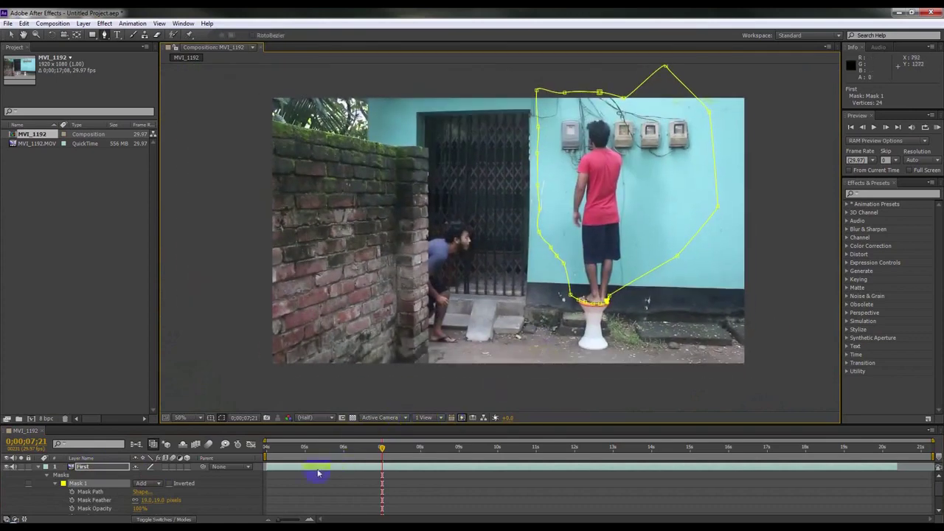
{"action": "left_click_drag", "start_coordinate": [273, 457], "coordinate": [262, 458]}
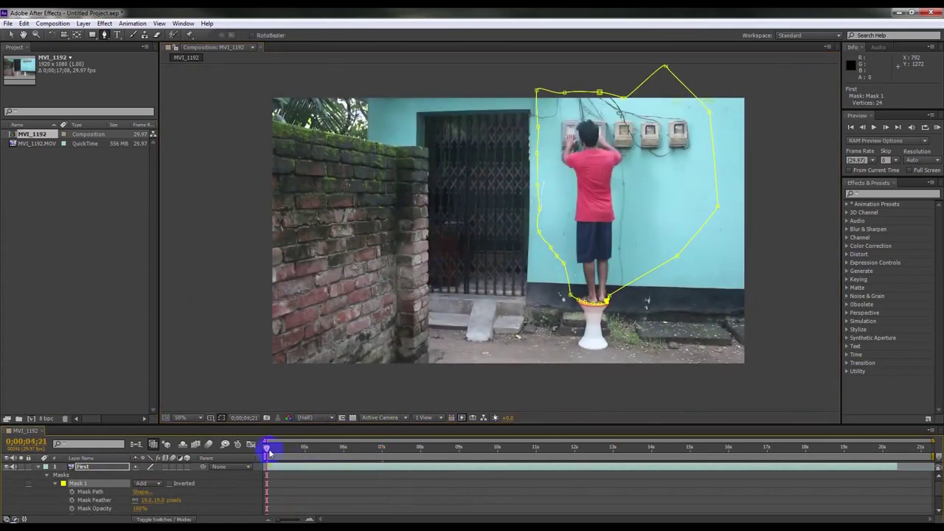
{"action": "left_click", "coordinate": [39, 469]}
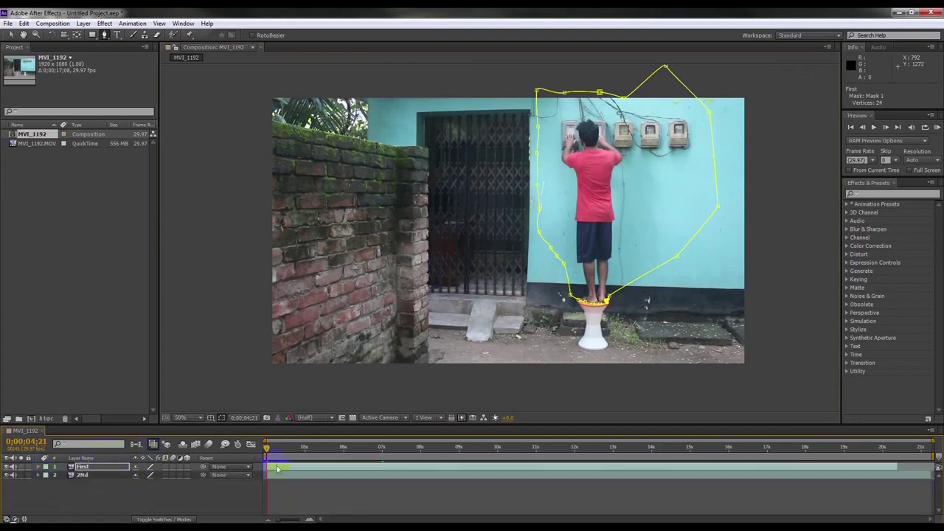
{"action": "left_click", "coordinate": [218, 418]}
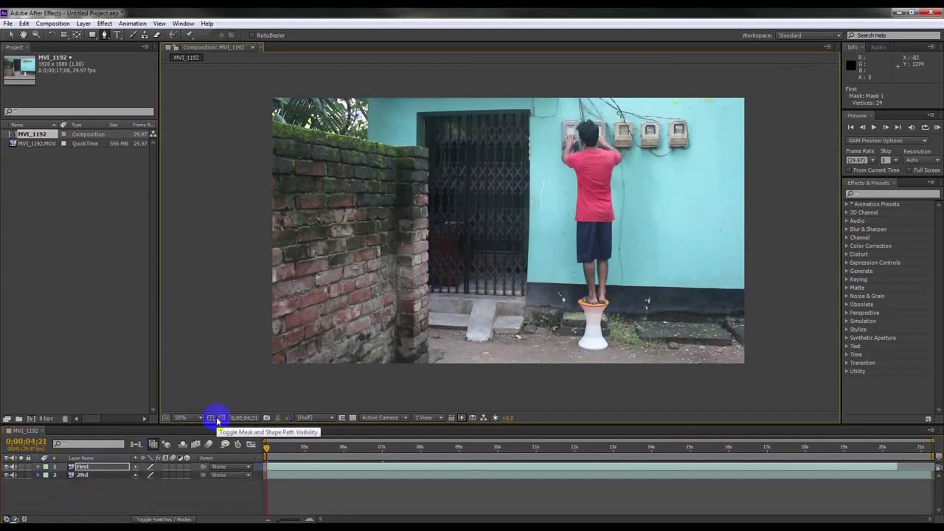
{"action": "left_click", "coordinate": [220, 418]}
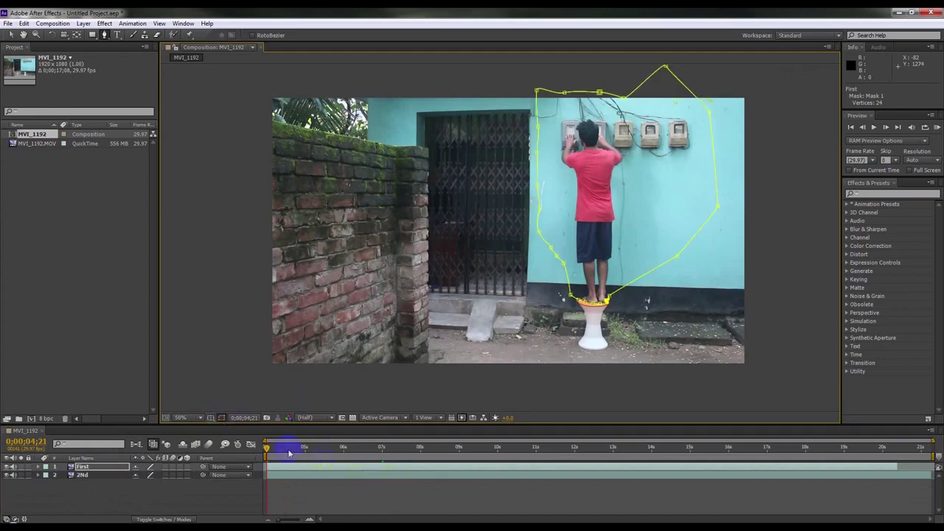
{"action": "mouse_move", "coordinate": [266, 448]}
{"action": "left_mouse_down"}
{"action": "mouse_move", "coordinate": [644, 446]}
{"action": "mouse_move", "coordinate": [583, 445]}
{"action": "left_mouse_up"}
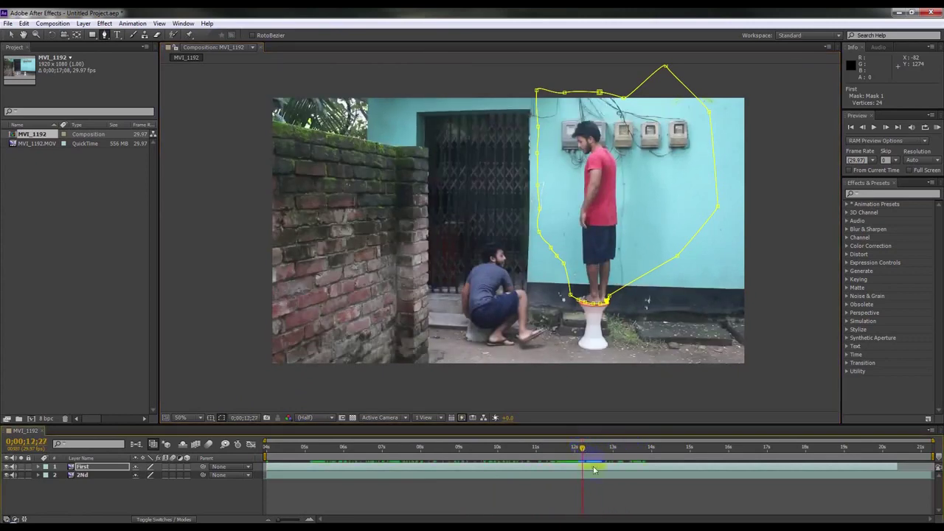
- Slide the 2Nd layer earlier and scrub frame by frame through the kick moment
{"action": "left_click_drag", "start_coordinate": [596, 480], "coordinate": [522, 476]}
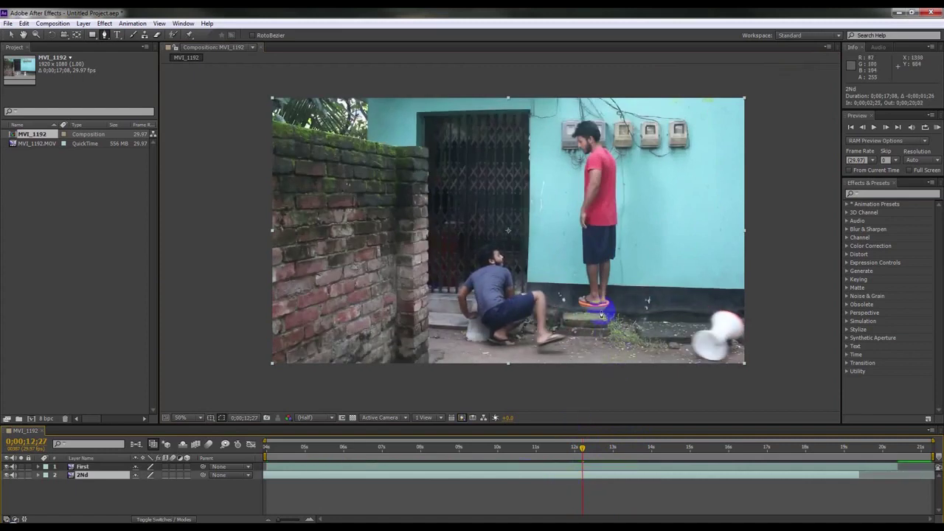
{"action": "mouse_move", "coordinate": [583, 451]}
{"action": "left_mouse_down"}
{"action": "mouse_move", "coordinate": [600, 451]}
{"action": "mouse_move", "coordinate": [518, 450]}
{"action": "mouse_move", "coordinate": [496, 478]}
{"action": "mouse_move", "coordinate": [480, 476]}
{"action": "left_mouse_up"}
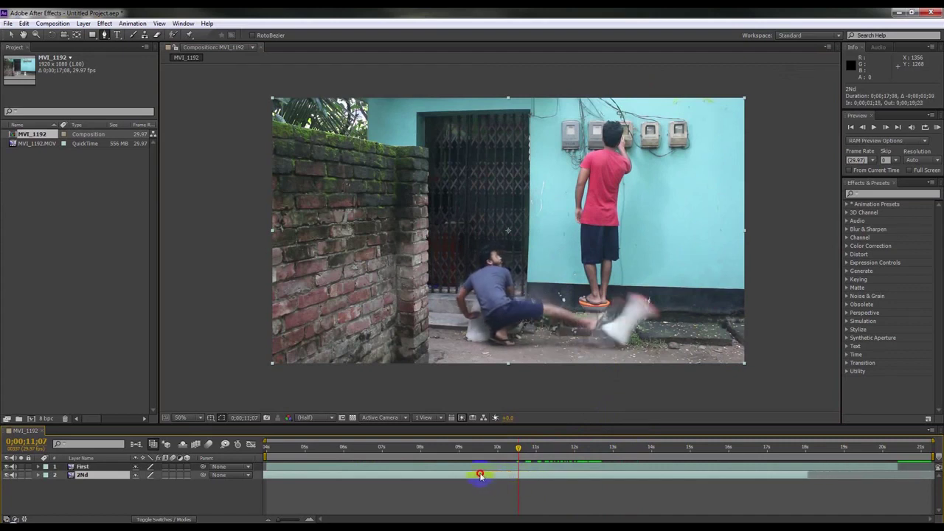
{"action": "mouse_move", "coordinate": [518, 446]}
{"action": "left_mouse_down"}
{"action": "mouse_move", "coordinate": [817, 437]}
{"action": "mouse_move", "coordinate": [785, 435]}
{"action": "left_mouse_up"}
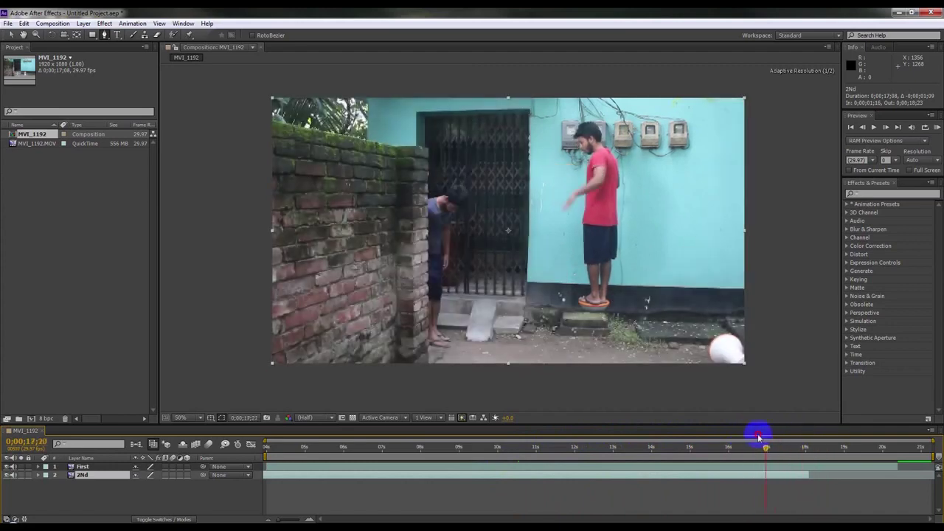
{"action": "left_click_drag", "start_coordinate": [789, 434], "coordinate": [791, 434]}
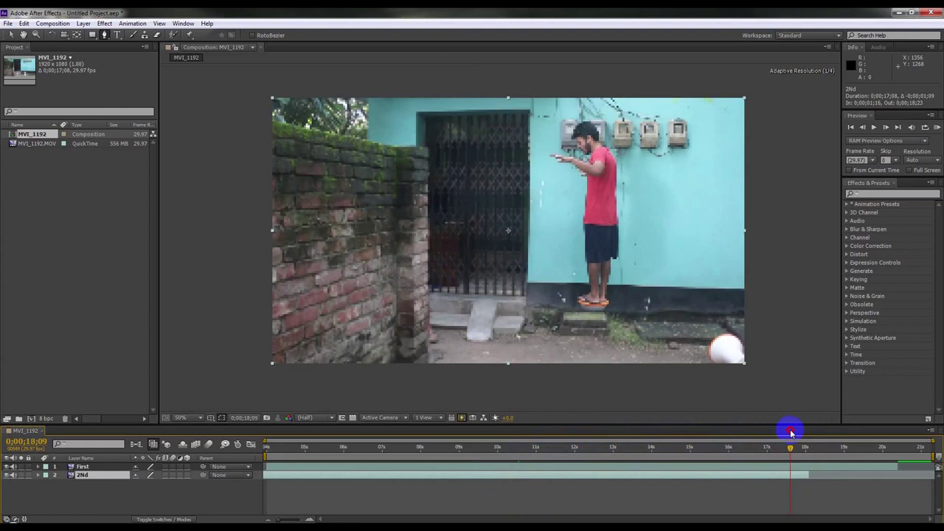
- Push the 2Nd layer later to about +1 second 15 frames and scrub to check alignment
{"action": "mouse_move", "coordinate": [800, 476]}
{"action": "left_mouse_down"}
{"action": "mouse_move", "coordinate": [839, 476]}
{"action": "mouse_move", "coordinate": [797, 478]}
{"action": "mouse_move", "coordinate": [822, 473]}
{"action": "left_mouse_up"}
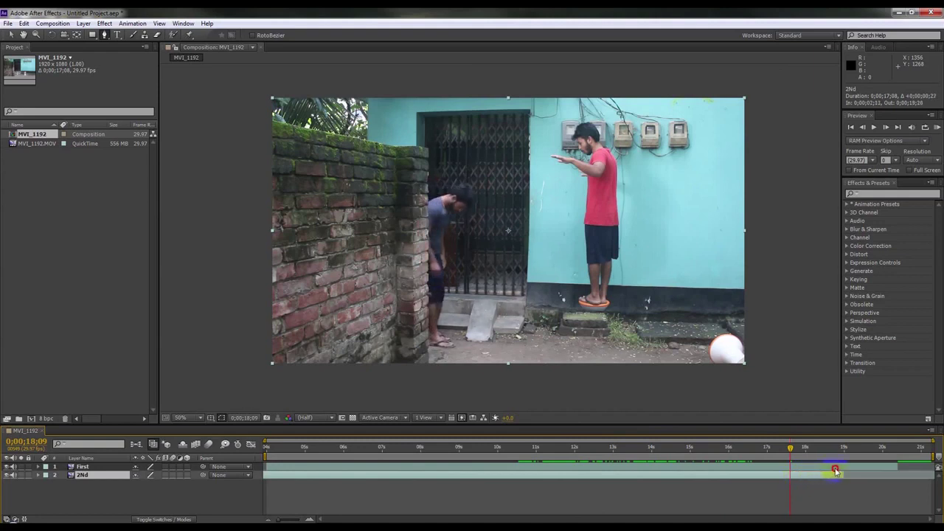
{"action": "left_click_drag", "start_coordinate": [822, 473], "coordinate": [858, 467]}
{"action": "left_click", "coordinate": [789, 448]}
{"action": "mouse_move", "coordinate": [792, 451]}
{"action": "left_mouse_down"}
{"action": "mouse_move", "coordinate": [560, 457]}
{"action": "mouse_move", "coordinate": [595, 463]}
{"action": "left_mouse_up"}
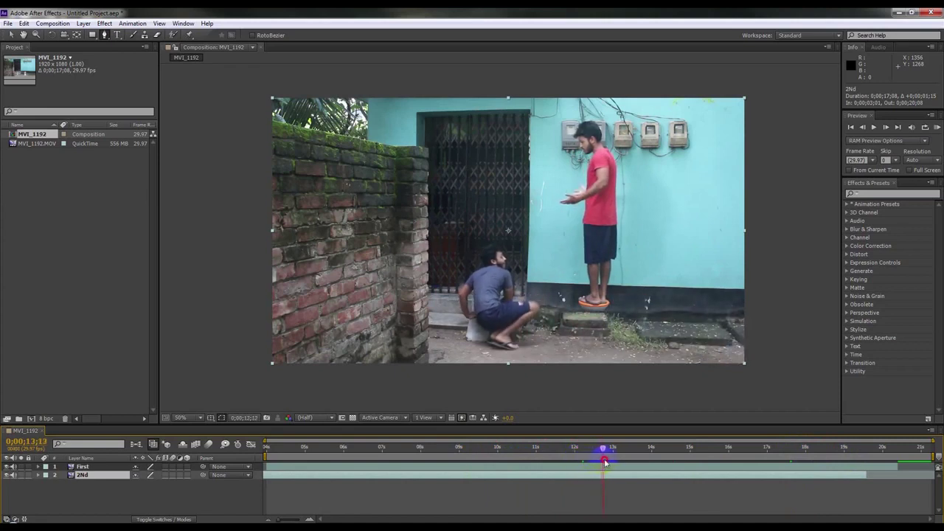
{"action": "mouse_move", "coordinate": [596, 463]}
{"action": "left_mouse_down"}
{"action": "mouse_move", "coordinate": [641, 465]}
{"action": "mouse_move", "coordinate": [569, 457]}
{"action": "mouse_move", "coordinate": [590, 447]}
{"action": "left_mouse_up"}
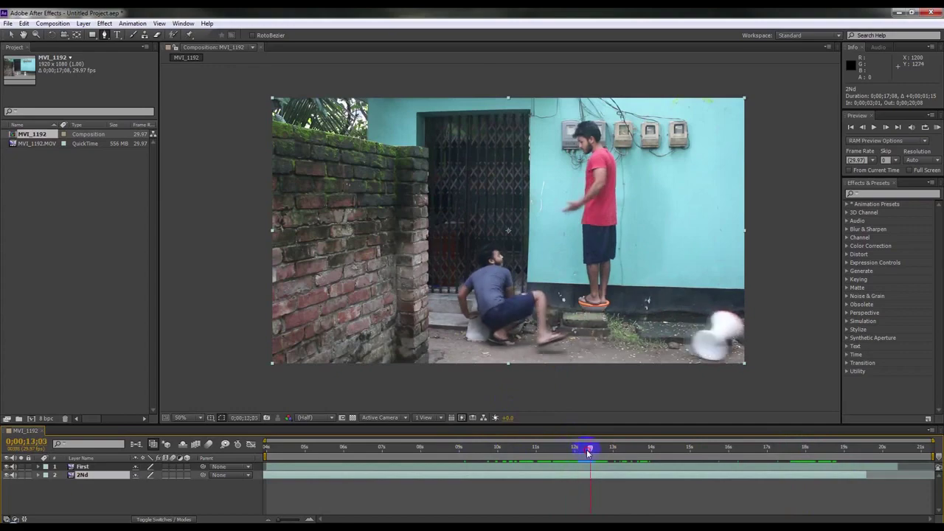
{"action": "key", "text": "period"}
{"action": "scroll", "coordinate": [594, 346], "scroll_direction": "up", "scroll_amount": 1}
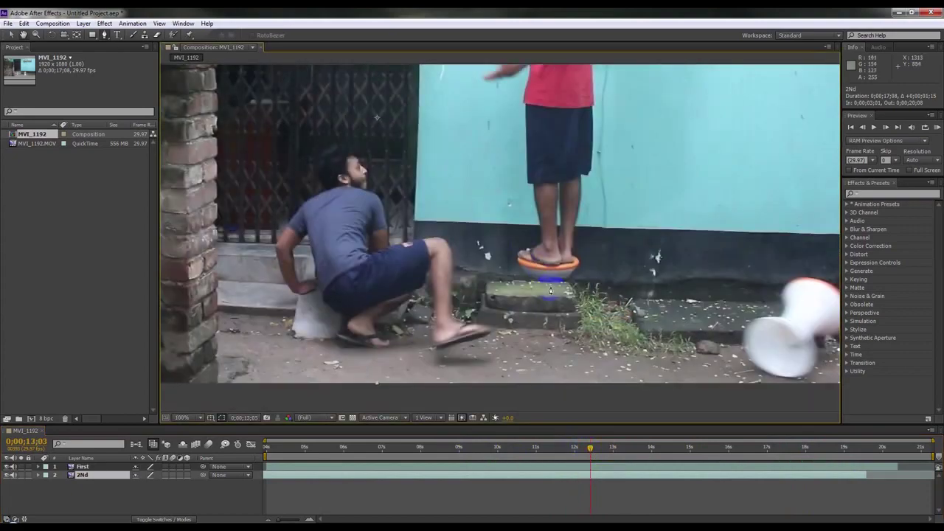
- Open the First layer's Mask 1, set Expansion to -2 px and Feather to 1 px, then preview
{"action": "left_click", "coordinate": [74, 474]}
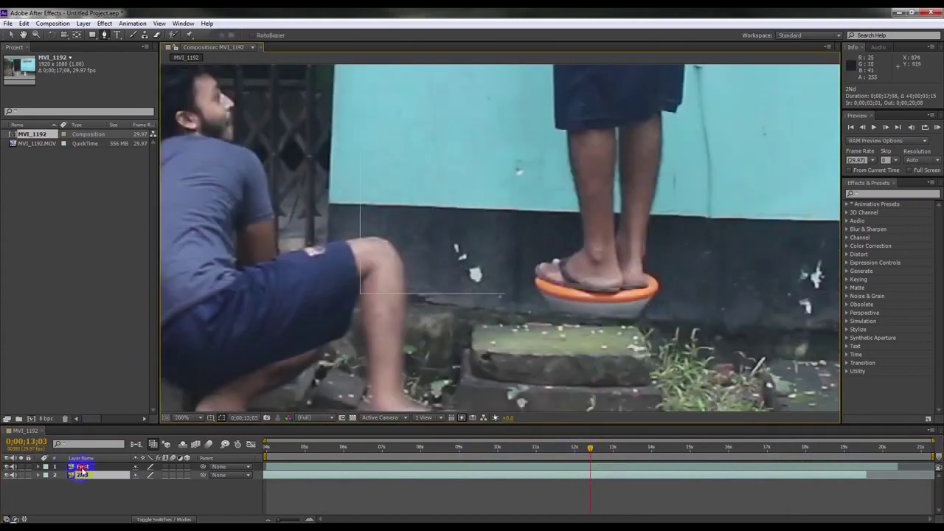
{"action": "left_click", "coordinate": [81, 467]}
{"action": "left_click", "coordinate": [39, 468]}
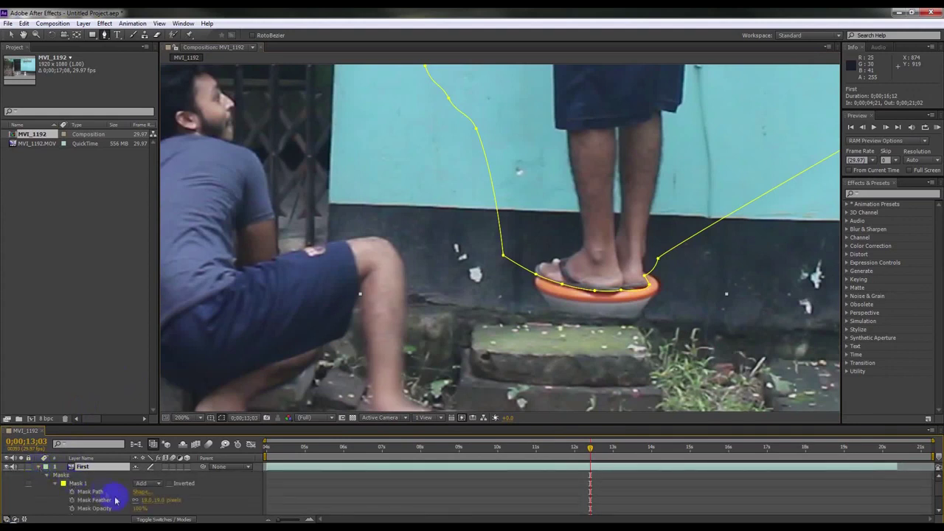
{"action": "scroll", "coordinate": [127, 506], "scroll_direction": "down", "scroll_amount": 2}
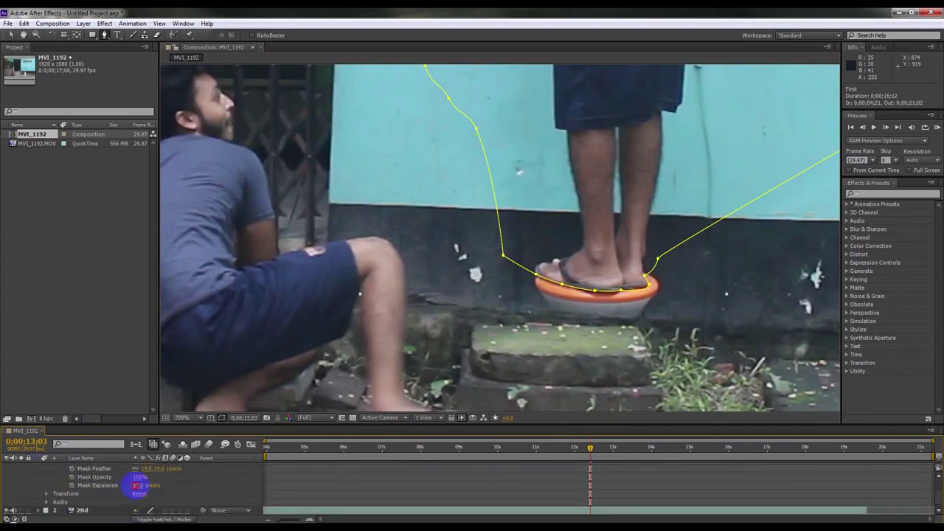
{"action": "left_click_drag", "start_coordinate": [139, 485], "coordinate": [127, 488]}
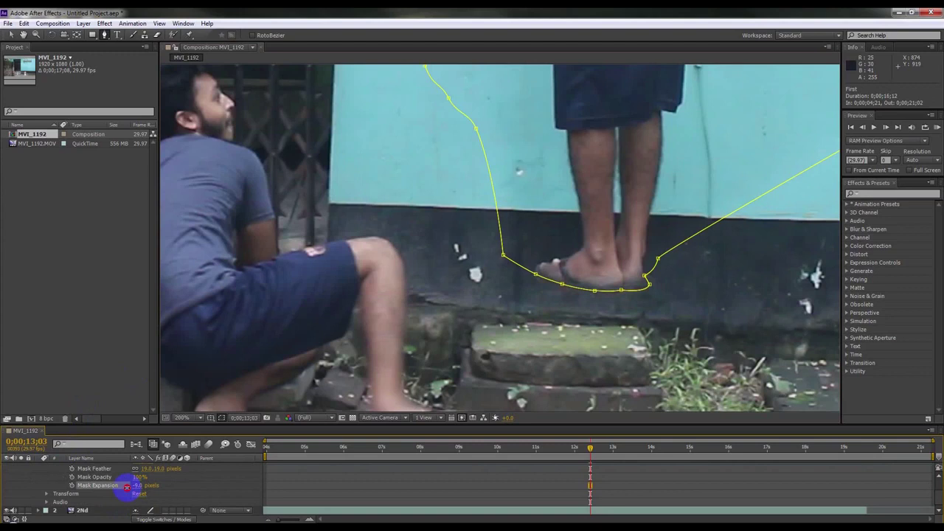
{"action": "left_click_drag", "start_coordinate": [144, 469], "coordinate": [138, 466]}
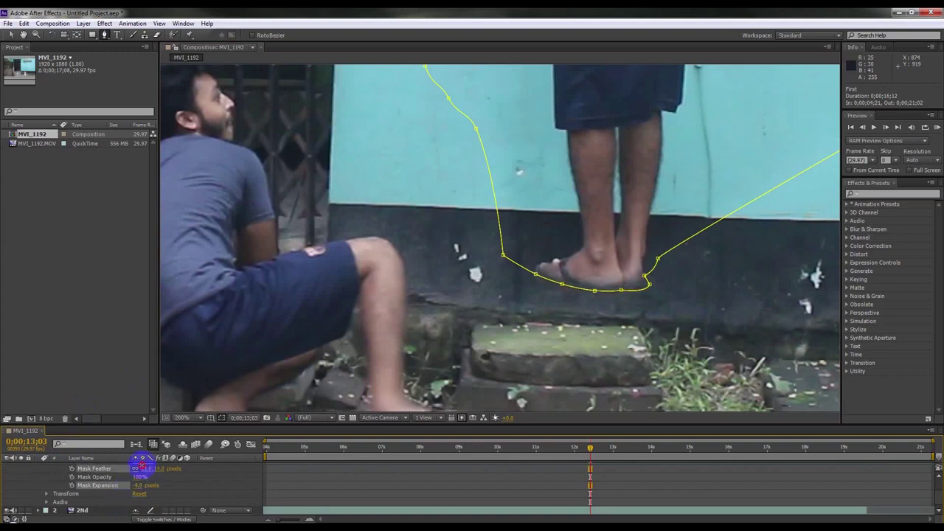
{"action": "left_click", "coordinate": [140, 468]}
{"action": "left_click_drag", "start_coordinate": [137, 487], "coordinate": [138, 488]}
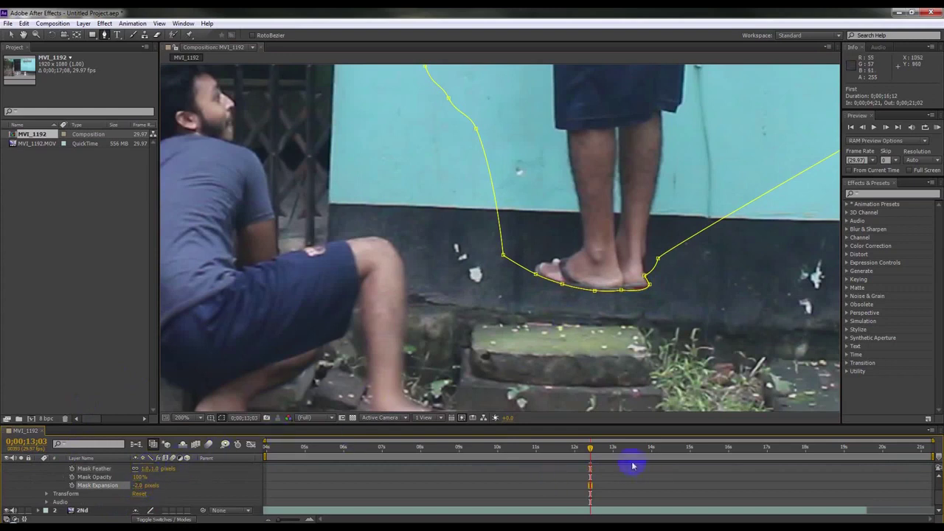
{"action": "left_click", "coordinate": [592, 446]}
{"action": "left_click_drag", "start_coordinate": [590, 448], "coordinate": [654, 447]}
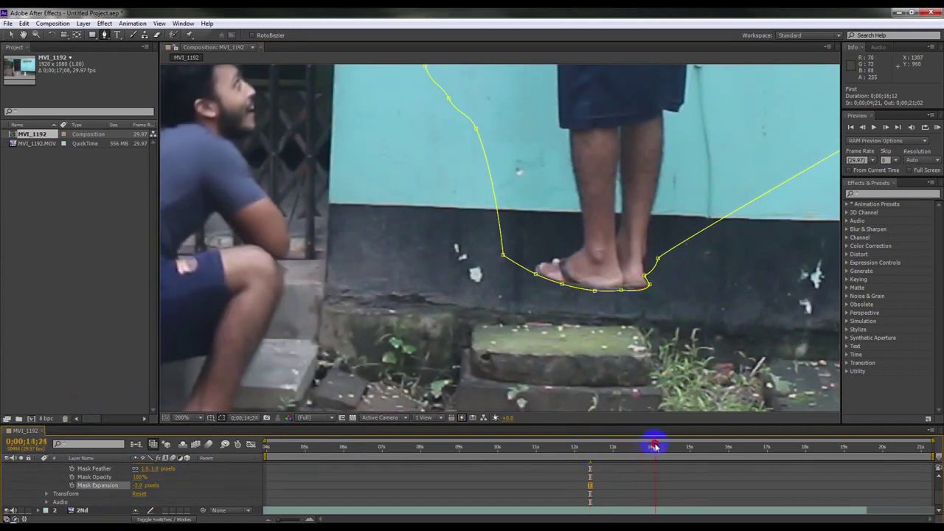
- Review frames around 14 seconds with the outline hidden and raise Mask Feather to 25 pixels
{"action": "left_click_drag", "start_coordinate": [654, 446], "coordinate": [592, 459]}
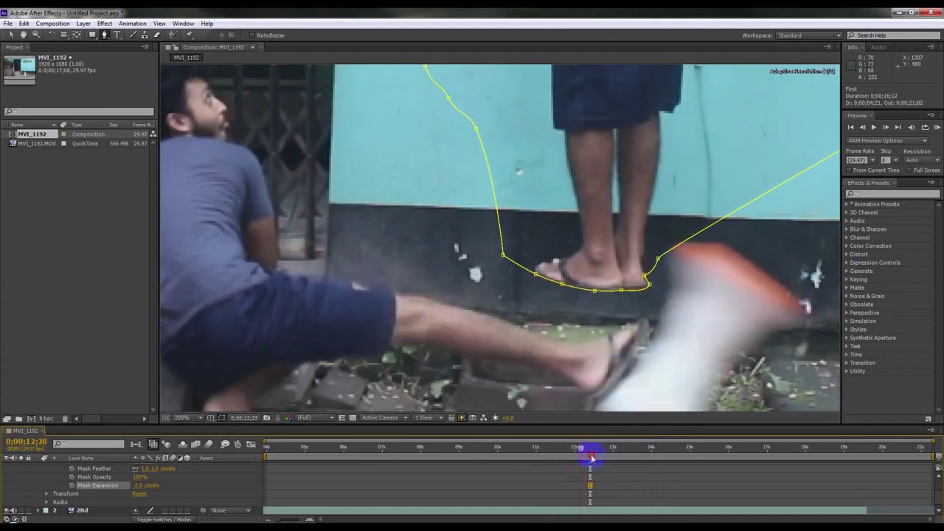
{"action": "left_click_drag", "start_coordinate": [592, 458], "coordinate": [653, 451]}
{"action": "left_click", "coordinate": [221, 418]}
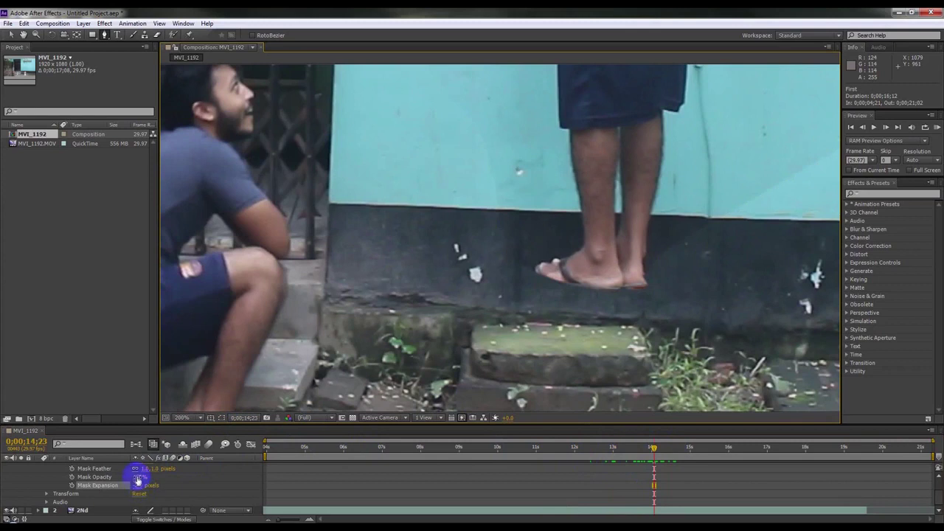
{"action": "scroll", "coordinate": [155, 495], "scroll_direction": "up", "scroll_amount": 2}
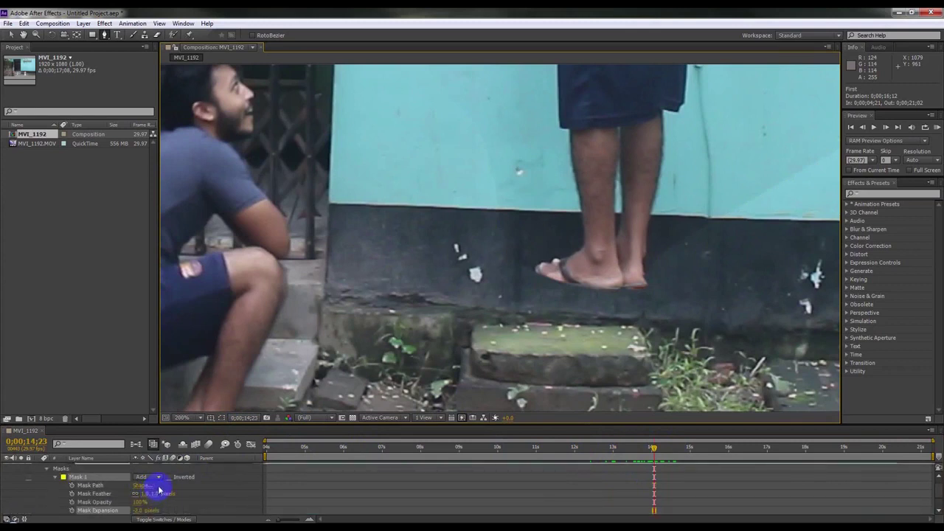
{"action": "left_click_drag", "start_coordinate": [157, 494], "coordinate": [167, 494]}
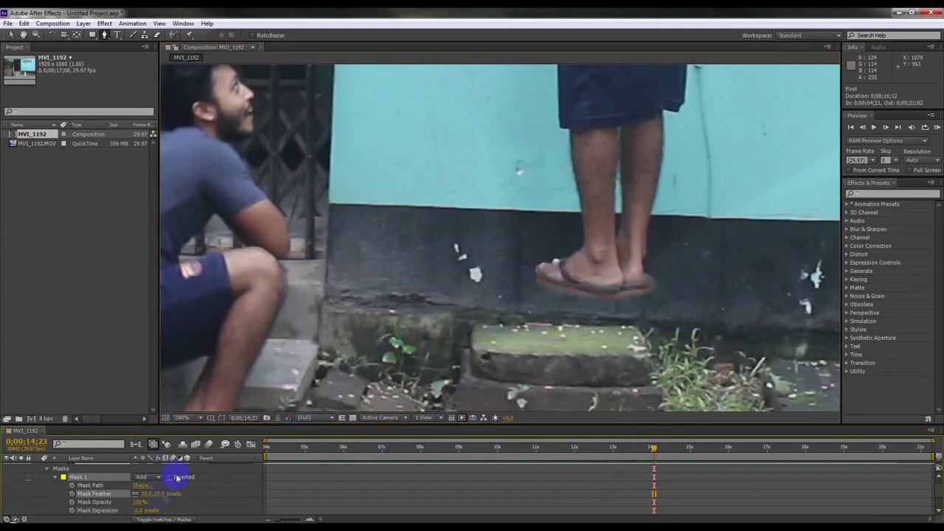
- Nudge mask points along the sandal's left edge and set Mask Expansion to -10 pixels
{"action": "left_click", "coordinate": [221, 418]}
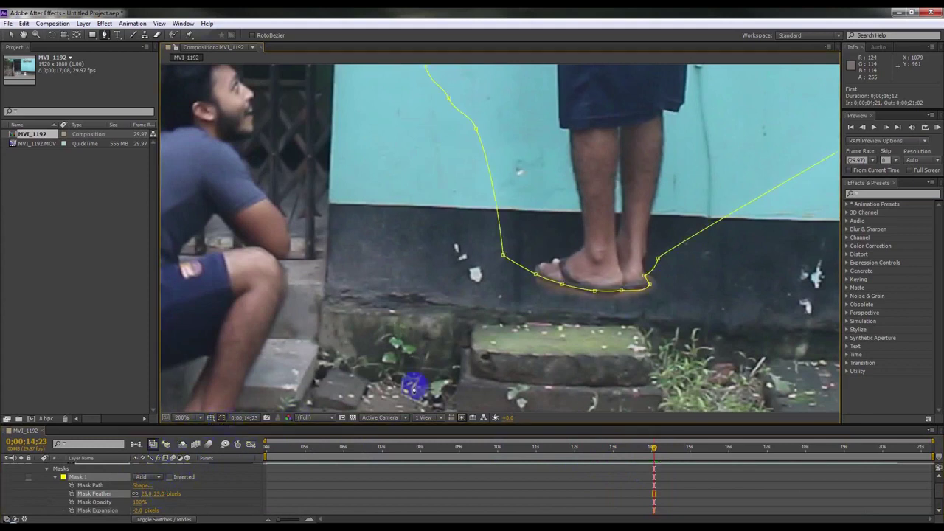
{"action": "left_click_drag", "start_coordinate": [596, 290], "coordinate": [595, 294]}
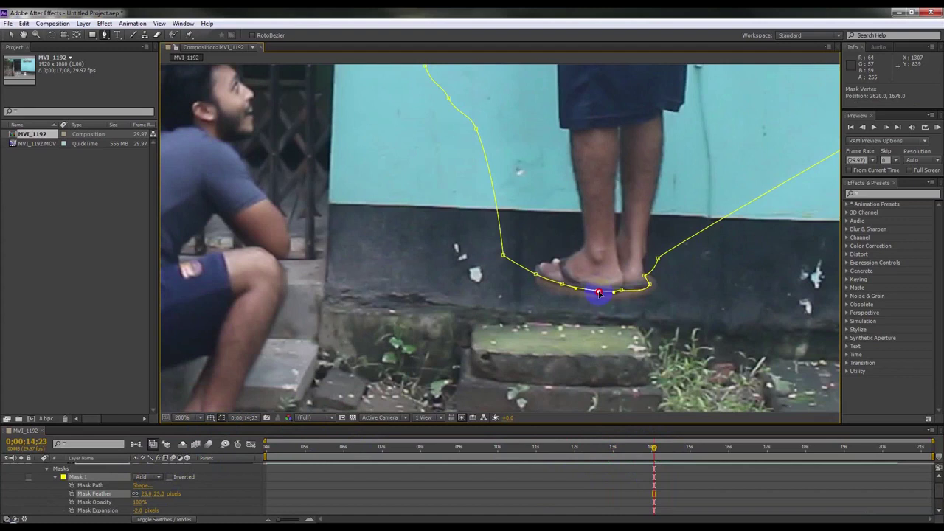
{"action": "left_click", "coordinate": [586, 287]}
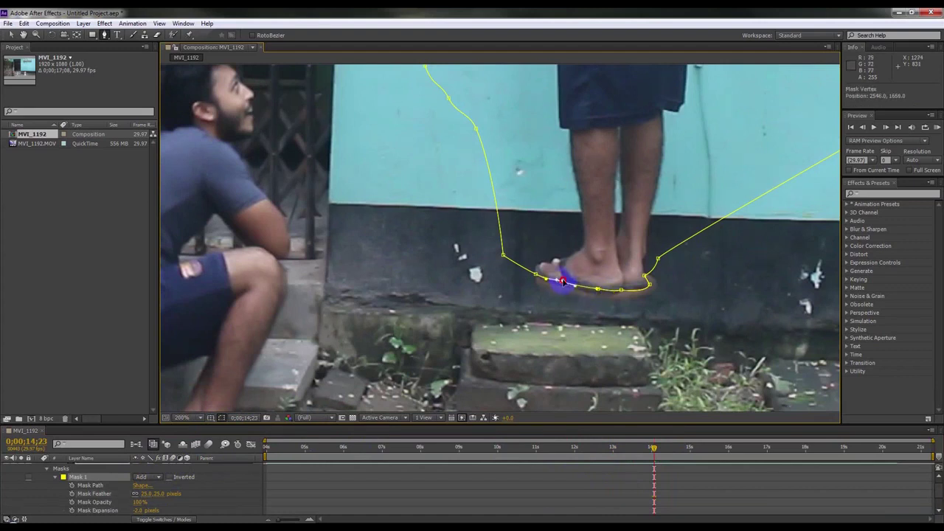
{"action": "left_click_drag", "start_coordinate": [536, 276], "coordinate": [533, 269]}
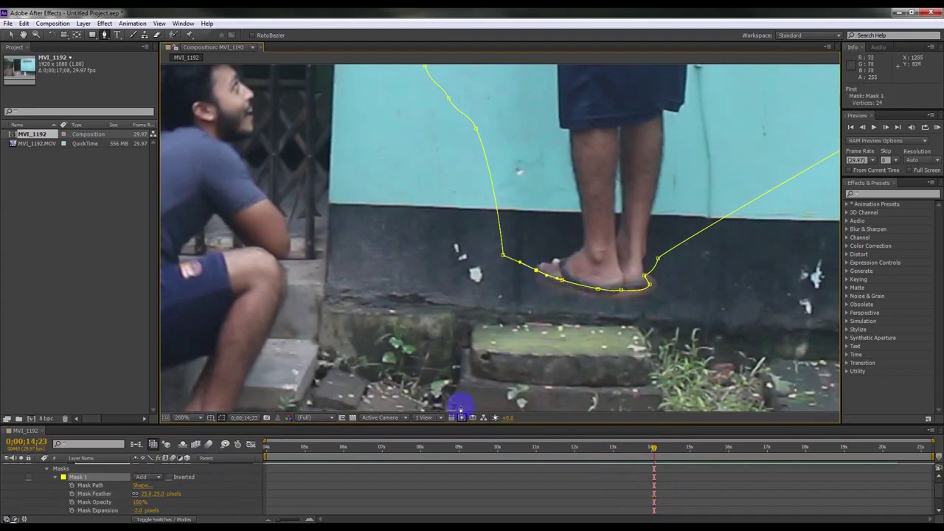
{"action": "left_click", "coordinate": [621, 293]}
{"action": "left_click_drag", "start_coordinate": [141, 508], "coordinate": [138, 509]}
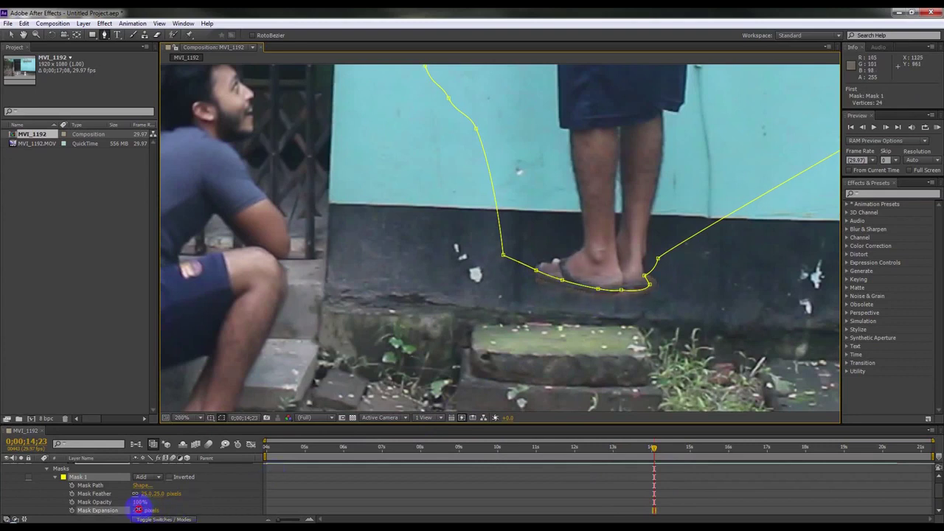
{"action": "left_click", "coordinate": [562, 281]}
{"action": "mouse_move", "coordinate": [561, 281]}
{"action": "left_mouse_down"}
{"action": "mouse_move", "coordinate": [532, 275]}
{"action": "mouse_move", "coordinate": [558, 289]}
{"action": "left_mouse_up"}
{"action": "left_click", "coordinate": [558, 285]}
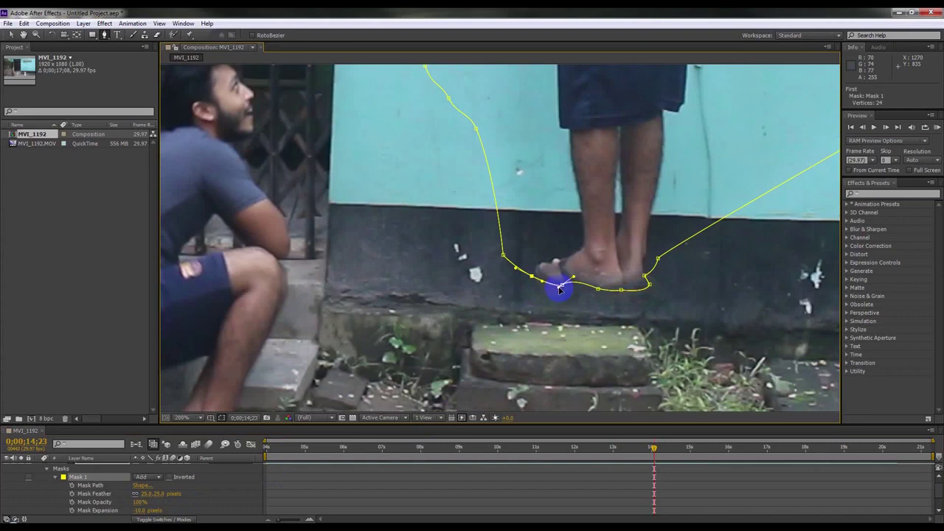
- Zoom in, move mask points under and beside the sandals, then scrub back to 12;15
{"action": "scroll", "coordinate": [558, 288], "scroll_direction": "up", "scroll_amount": 1}
{"action": "scroll", "coordinate": [628, 310], "scroll_direction": "up", "scroll_amount": 1}
{"action": "scroll", "coordinate": [433, 196], "scroll_direction": "up", "scroll_amount": 1}
{"action": "mouse_move", "coordinate": [537, 198]}
{"action": "left_mouse_down"}
{"action": "mouse_move", "coordinate": [563, 194]}
{"action": "mouse_move", "coordinate": [548, 212]}
{"action": "left_mouse_up"}
{"action": "mouse_move", "coordinate": [490, 226]}
{"action": "left_mouse_down"}
{"action": "mouse_move", "coordinate": [500, 227]}
{"action": "mouse_move", "coordinate": [438, 232]}
{"action": "left_mouse_up"}
{"action": "left_click_drag", "start_coordinate": [373, 216], "coordinate": [362, 217]}
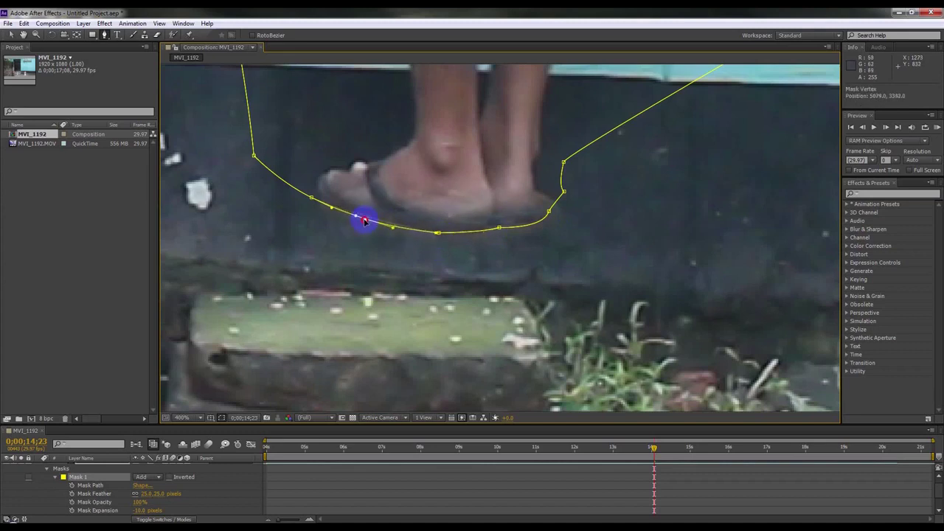
{"action": "left_click", "coordinate": [311, 199]}
{"action": "left_click", "coordinate": [550, 212]}
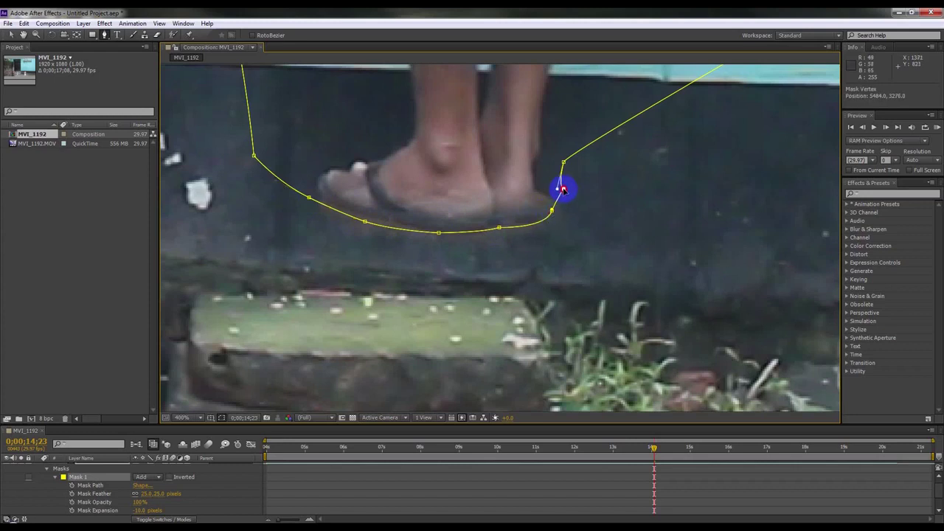
{"action": "left_click_drag", "start_coordinate": [563, 161], "coordinate": [585, 151]}
{"action": "left_click", "coordinate": [459, 443]}
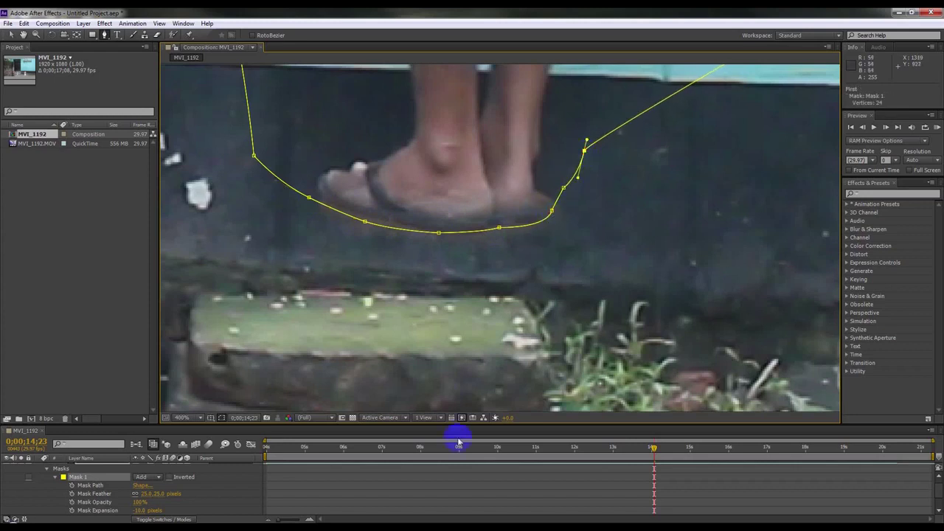
{"action": "left_click_drag", "start_coordinate": [426, 456], "coordinate": [568, 440]}
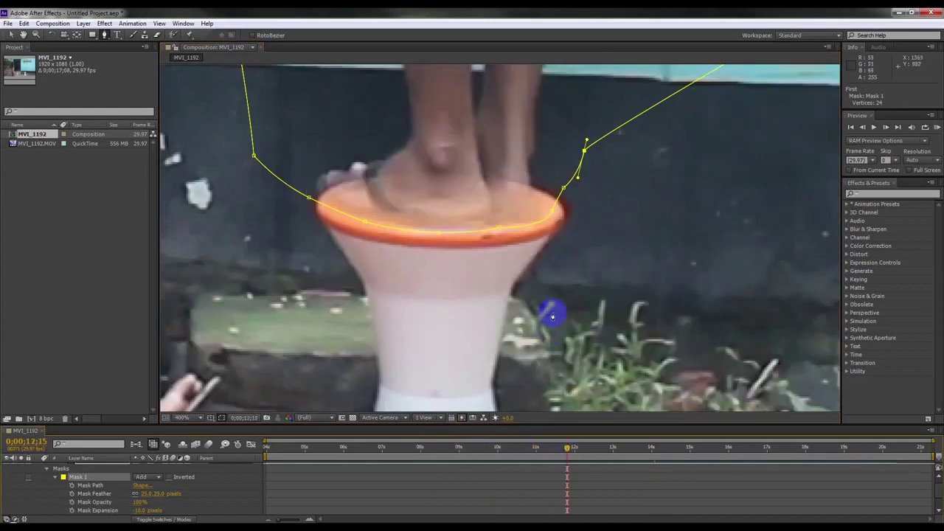
{"action": "scroll", "coordinate": [535, 297], "scroll_direction": "down", "scroll_amount": 5}
- Set Mask Feather to 0 and Expansion to 4 pixels, then hide the outline and the 2Nd layer
{"action": "scroll", "coordinate": [524, 284], "scroll_direction": "up", "scroll_amount": 3}
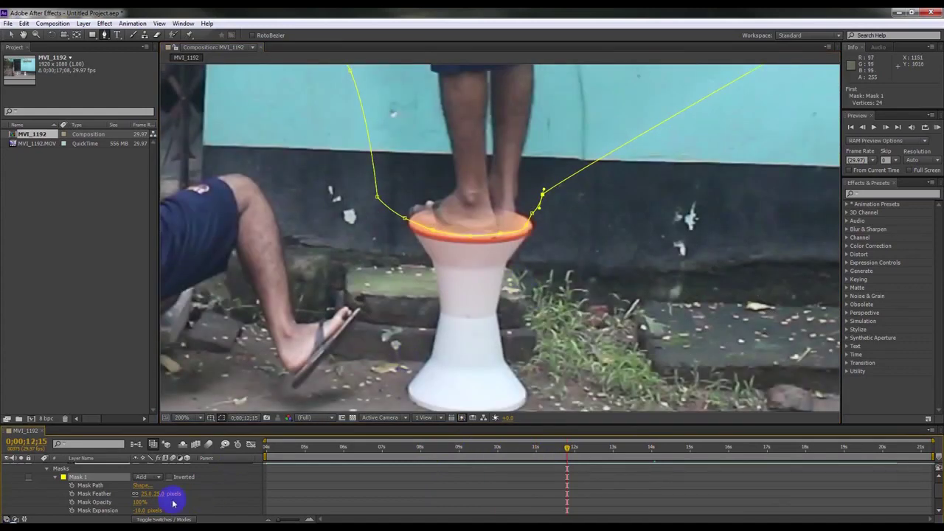
{"action": "left_click_drag", "start_coordinate": [155, 493], "coordinate": [139, 493]}
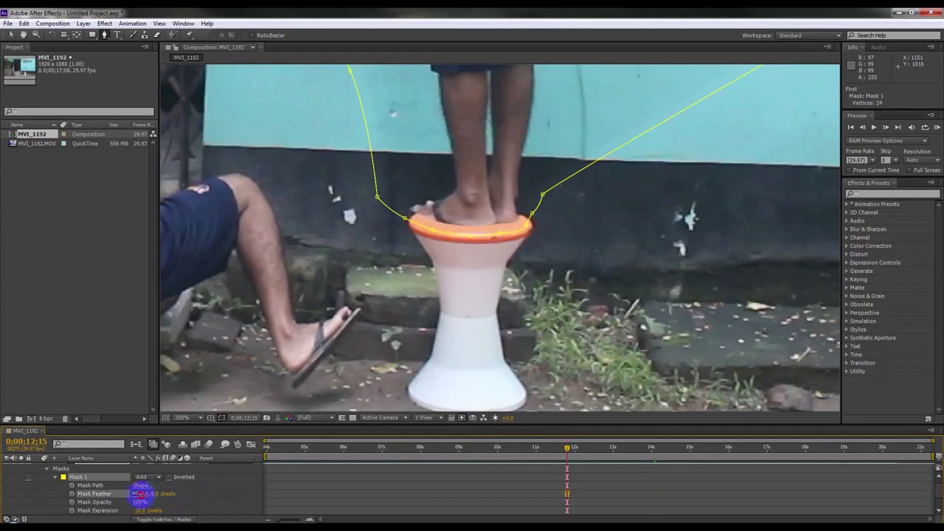
{"action": "mouse_move", "coordinate": [139, 510]}
{"action": "left_mouse_down"}
{"action": "mouse_move", "coordinate": [157, 493]}
{"action": "mouse_move", "coordinate": [148, 495]}
{"action": "mouse_move", "coordinate": [148, 519]}
{"action": "mouse_move", "coordinate": [139, 510]}
{"action": "left_mouse_up"}
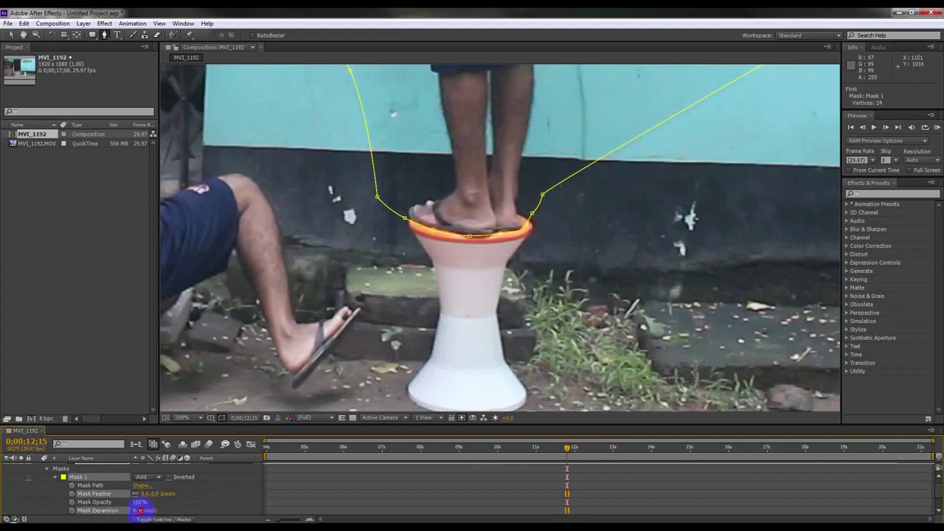
{"action": "left_click", "coordinate": [138, 510]}
{"action": "left_click", "coordinate": [220, 418]}
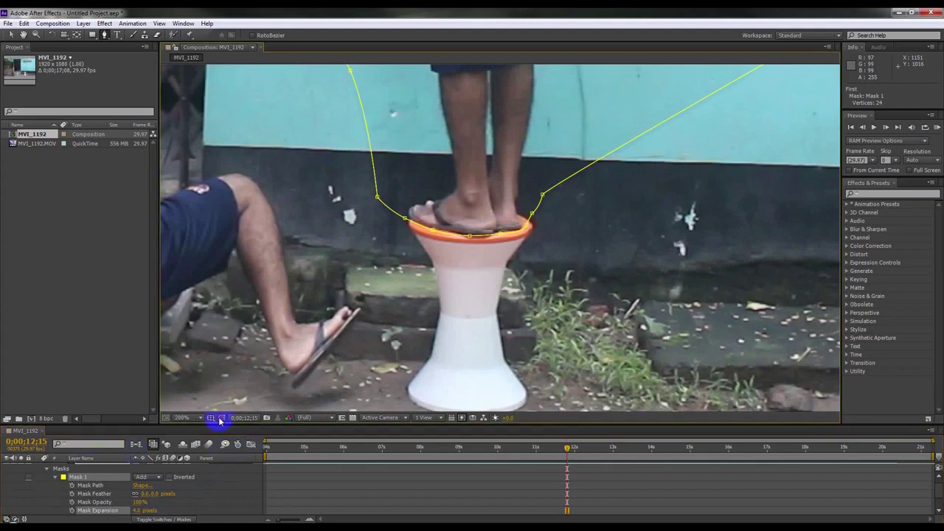
{"action": "scroll", "coordinate": [176, 495], "scroll_direction": "down", "scroll_amount": 2}
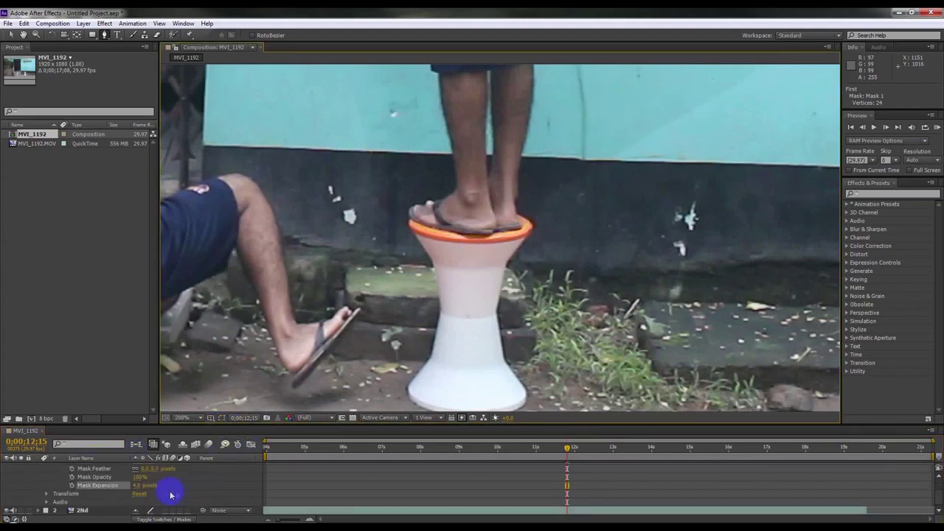
{"action": "left_click", "coordinate": [8, 510]}
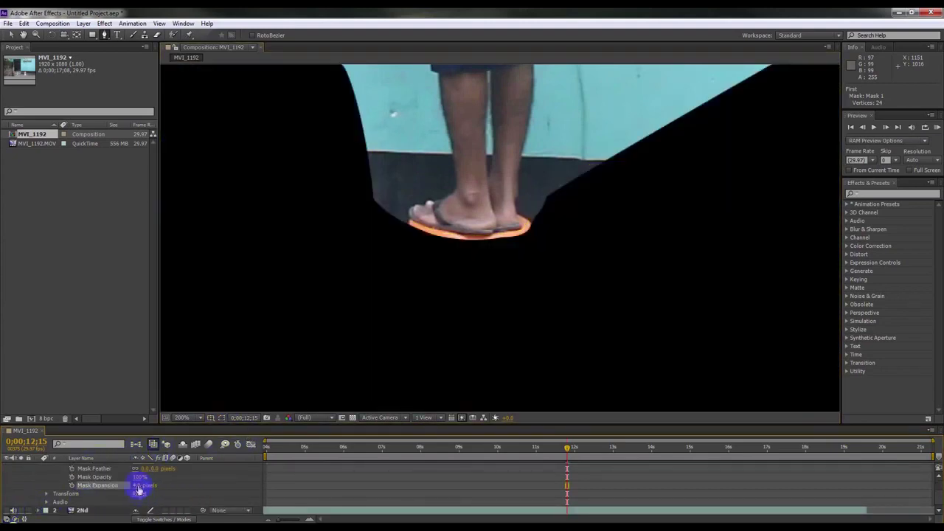
- Shrink the mask expansion, collapse the First layer, and move a foot mask point down the outline
{"action": "left_click_drag", "start_coordinate": [137, 485], "coordinate": [154, 481]}
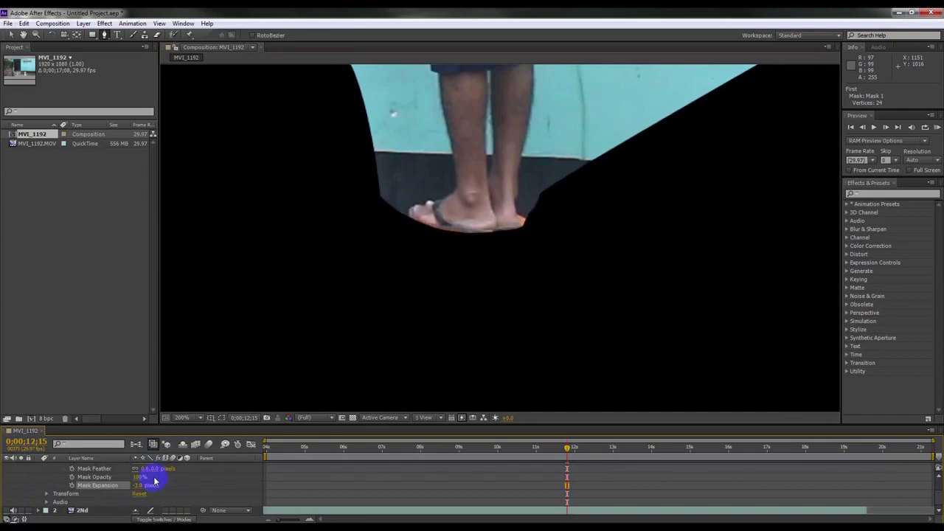
{"action": "scroll", "coordinate": [53, 474], "scroll_direction": "up", "scroll_amount": 2}
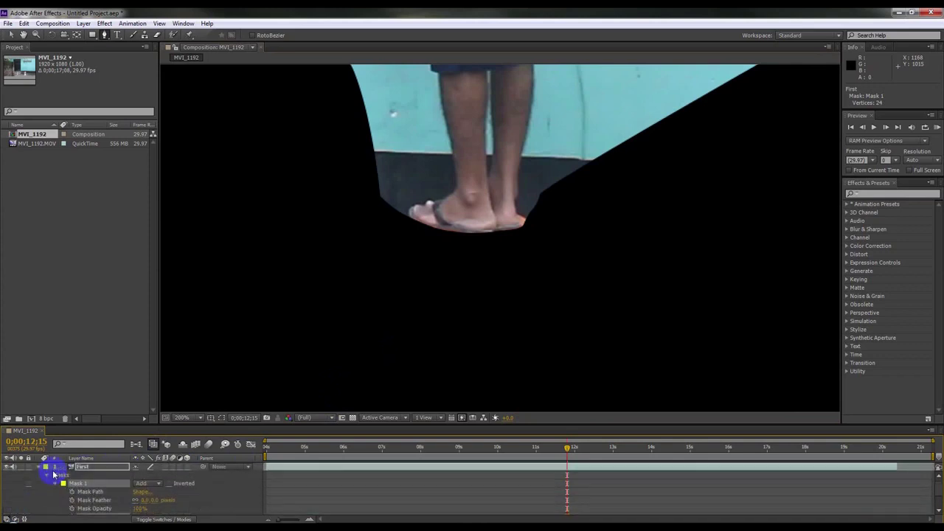
{"action": "left_click", "coordinate": [38, 466]}
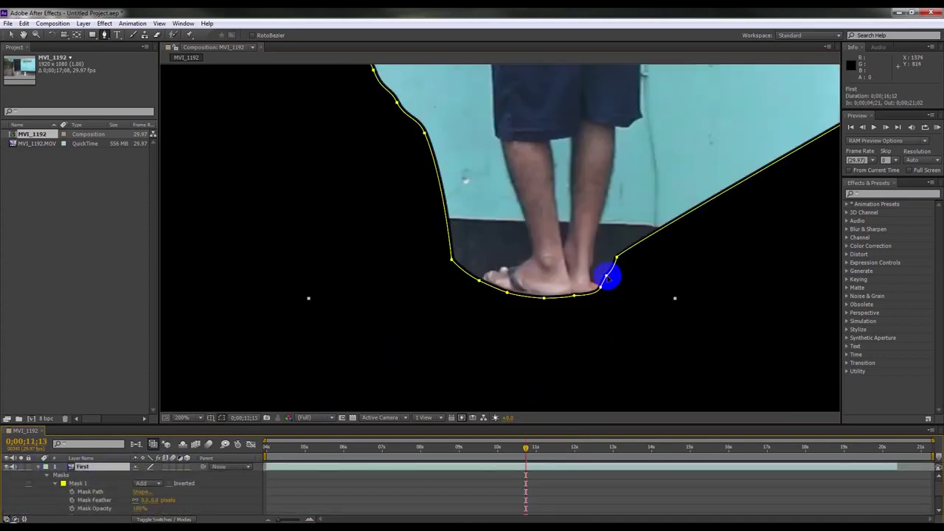
{"action": "left_click", "coordinate": [605, 276]}
{"action": "left_click_drag", "start_coordinate": [604, 277], "coordinate": [597, 287]}
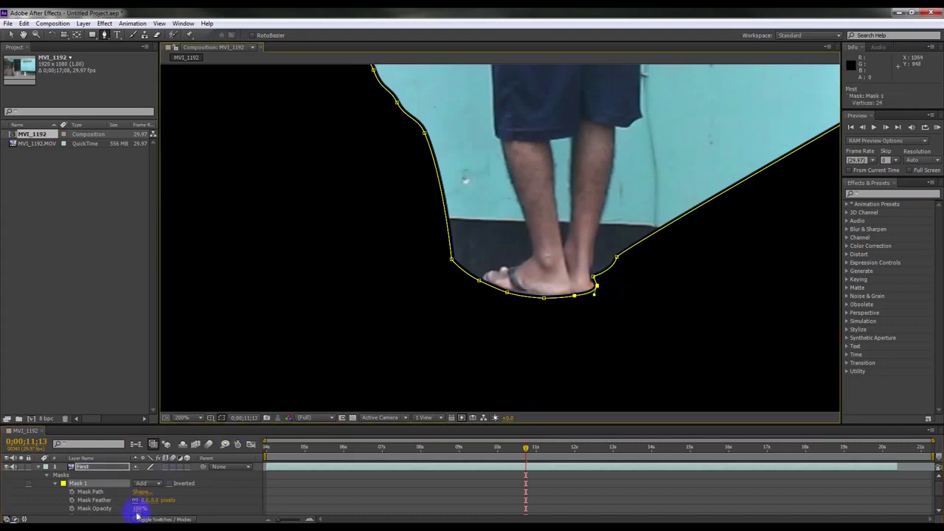
- Adjust Mask Expansion and Feather, toggling Inverted on and off to compare
{"action": "scroll", "coordinate": [144, 509], "scroll_direction": "down", "scroll_amount": 2}
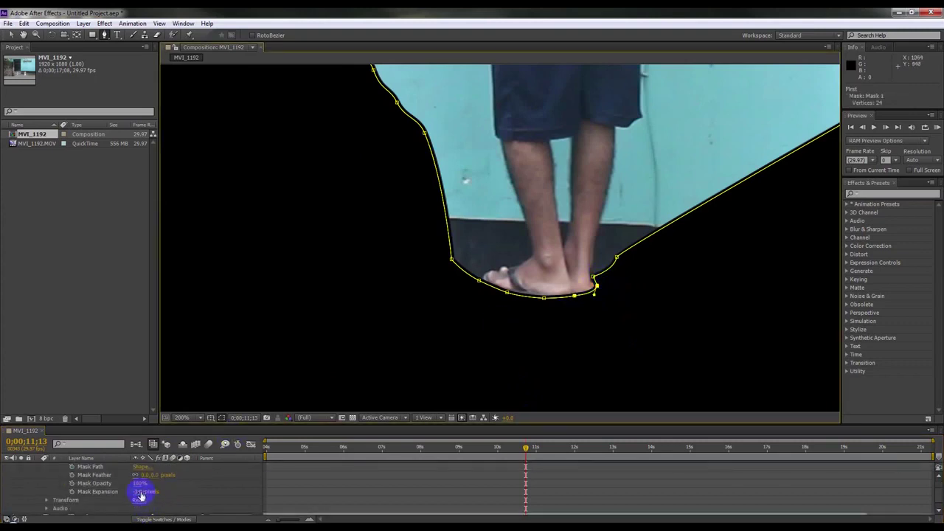
{"action": "left_click_drag", "start_coordinate": [138, 492], "coordinate": [142, 493]}
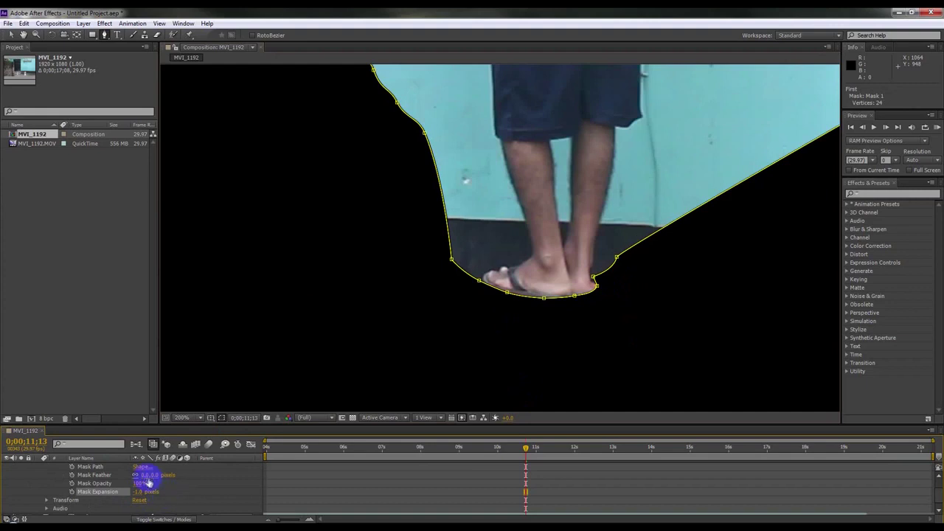
{"action": "left_click_drag", "start_coordinate": [145, 475], "coordinate": [152, 475]}
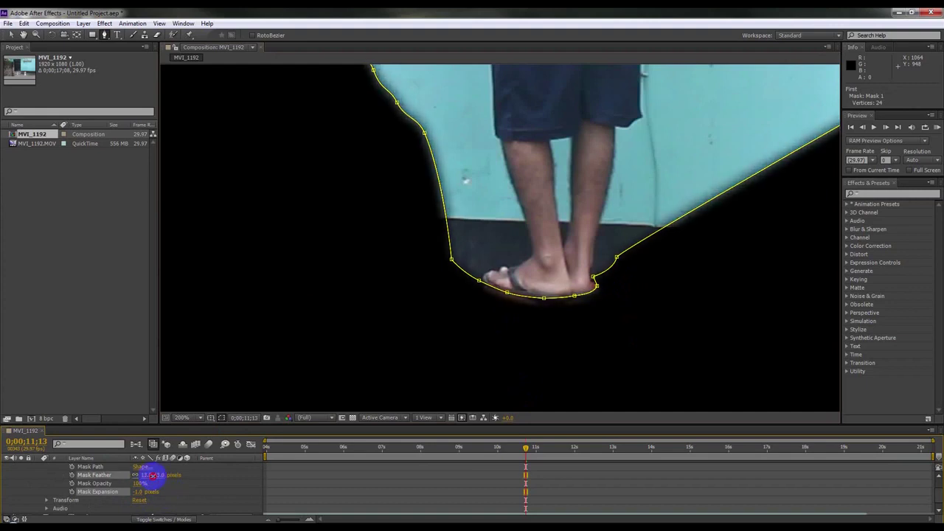
{"action": "left_click_drag", "start_coordinate": [153, 475], "coordinate": [155, 475]}
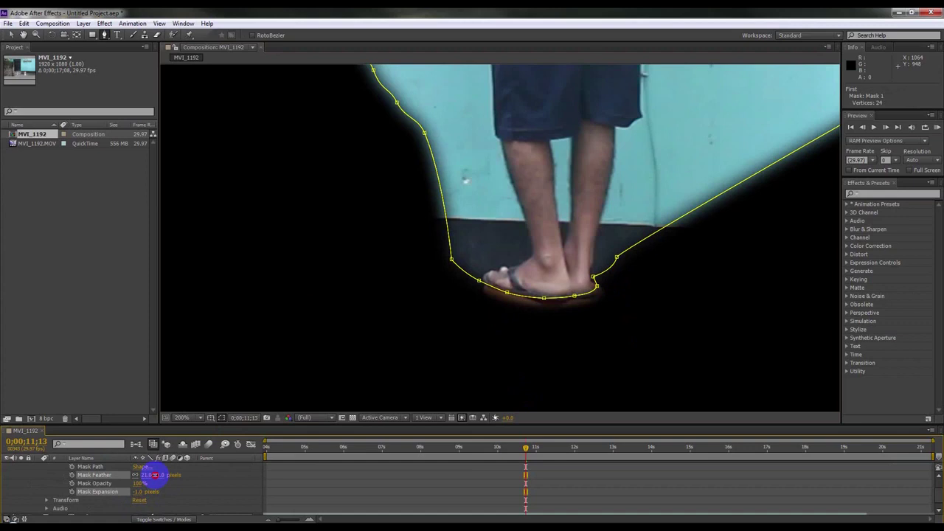
{"action": "left_click", "coordinate": [167, 484]}
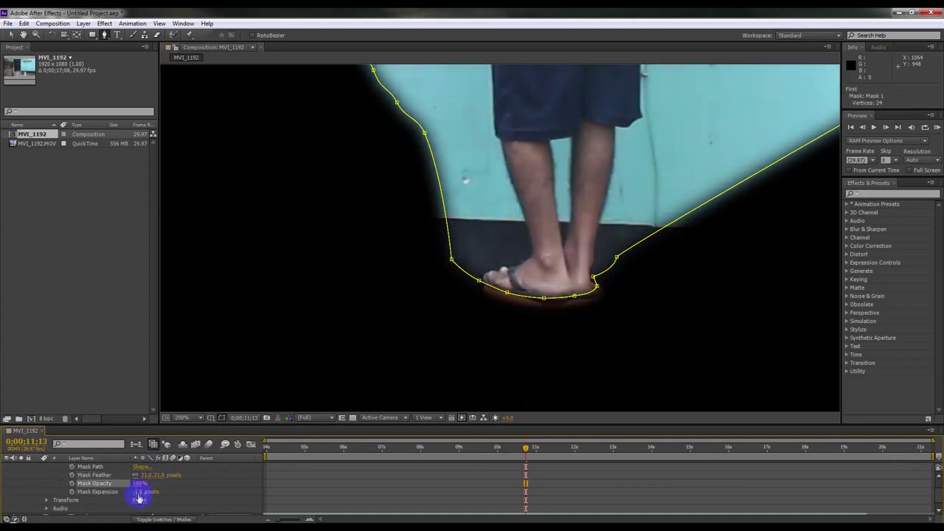
{"action": "scroll", "coordinate": [145, 494], "scroll_direction": "up", "scroll_amount": 2}
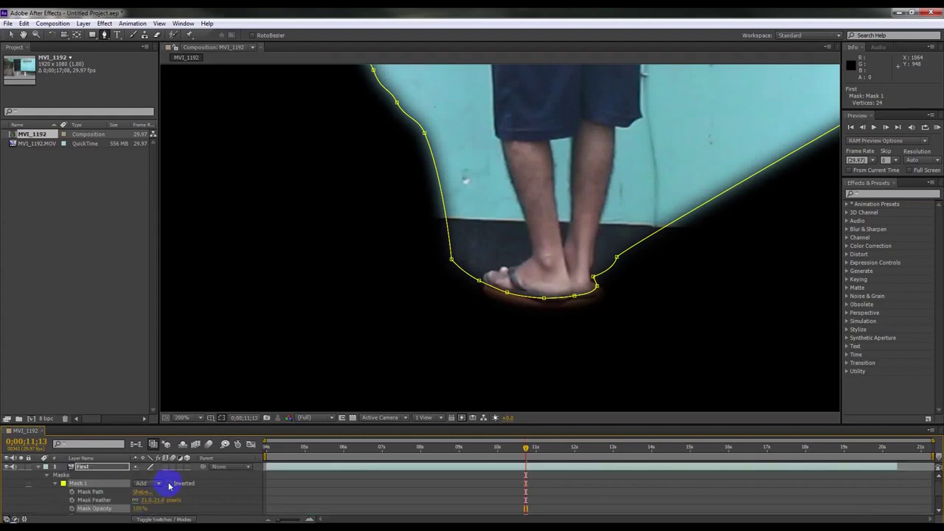
{"action": "left_click", "coordinate": [169, 484]}
{"action": "left_click", "coordinate": [169, 484]}
{"action": "scroll", "coordinate": [151, 509], "scroll_direction": "down", "scroll_amount": 2}
- Set Mask Expansion to exactly 1 pixel
{"action": "left_click_drag", "start_coordinate": [138, 492], "coordinate": [142, 493]}
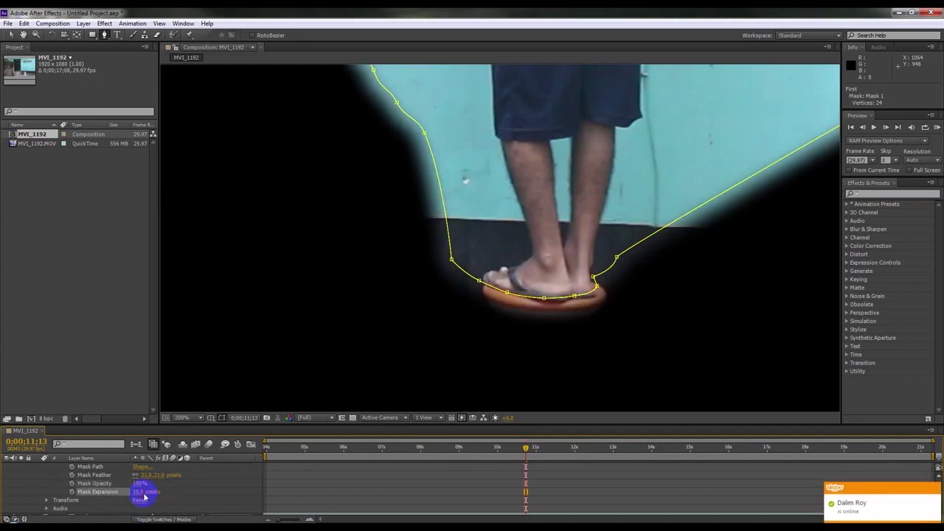
{"action": "left_click", "coordinate": [140, 492]}
{"action": "type", "text": "1"}
{"action": "left_click", "coordinate": [174, 494]}
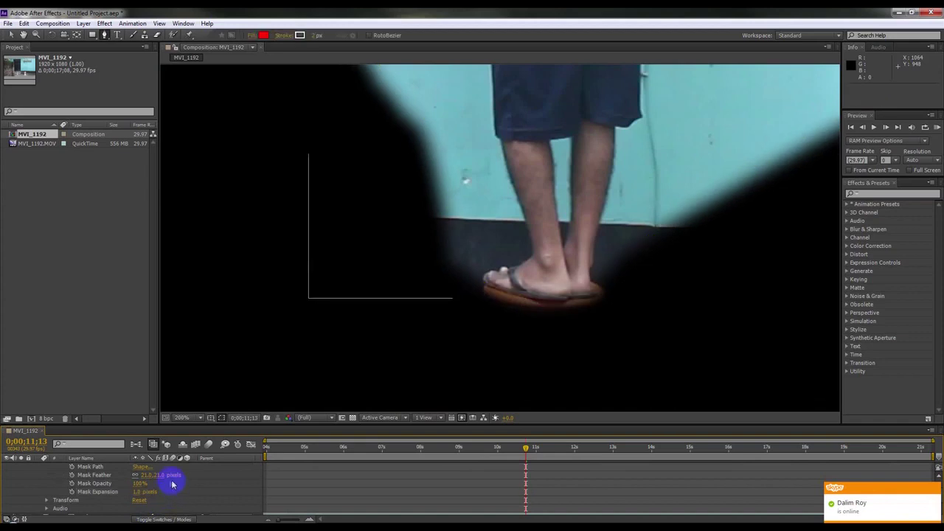
- Lower Mask Feather to 10 pixels and collapse the First layer's properties
{"action": "left_click_drag", "start_coordinate": [157, 477], "coordinate": [134, 491]}
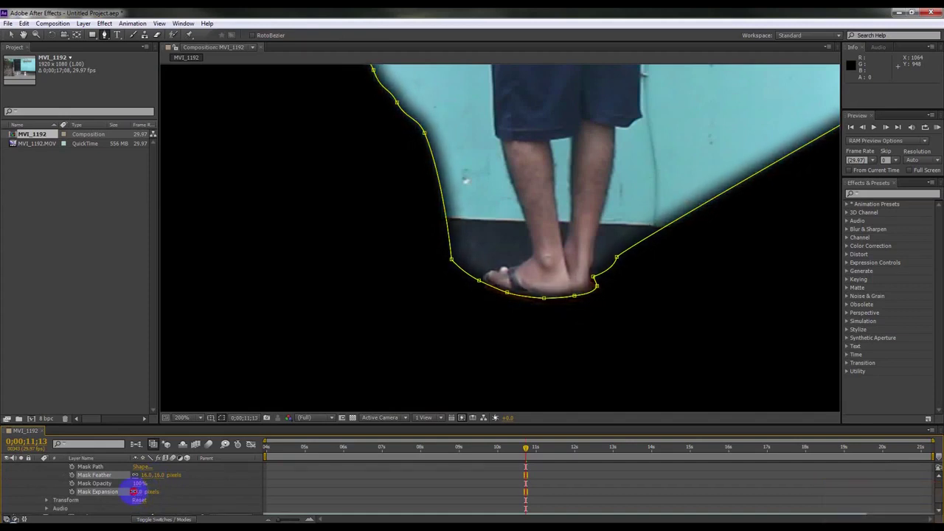
{"action": "scroll", "coordinate": [67, 482], "scroll_direction": "up", "scroll_amount": 2}
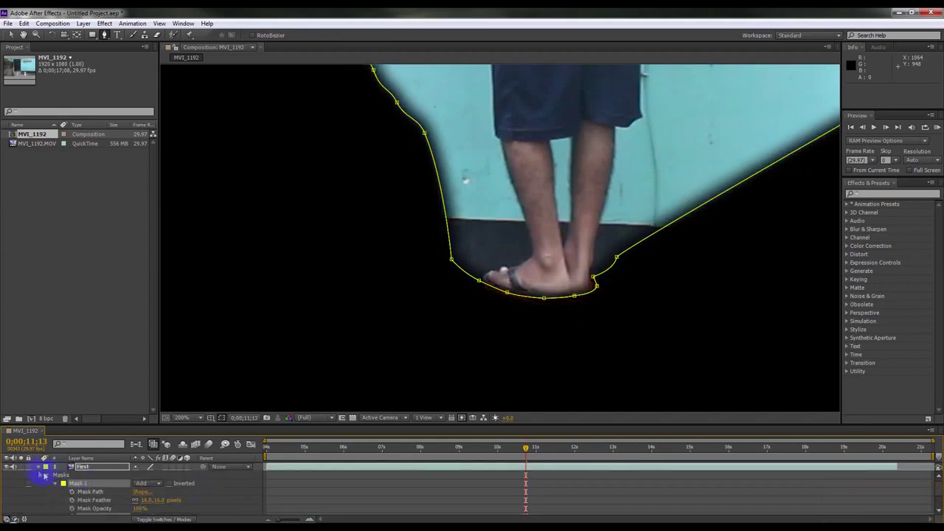
{"action": "left_click", "coordinate": [159, 500]}
{"action": "left_click", "coordinate": [190, 498]}
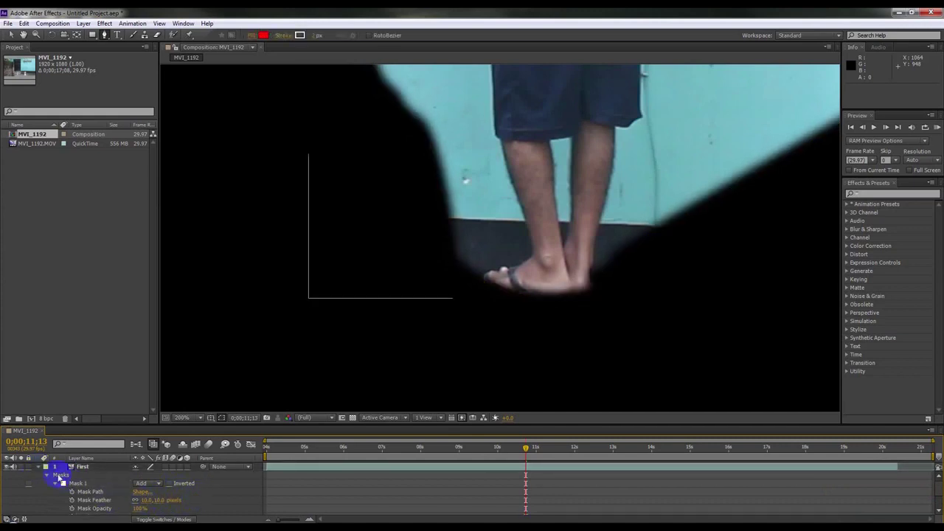
{"action": "left_click", "coordinate": [38, 469]}
{"action": "scroll", "coordinate": [444, 280], "scroll_direction": "down", "scroll_amount": 4}
{"action": "scroll", "coordinate": [445, 287], "scroll_direction": "down", "scroll_amount": 2}
{"action": "scroll", "coordinate": [444, 287], "scroll_direction": "up", "scroll_amount": 2}
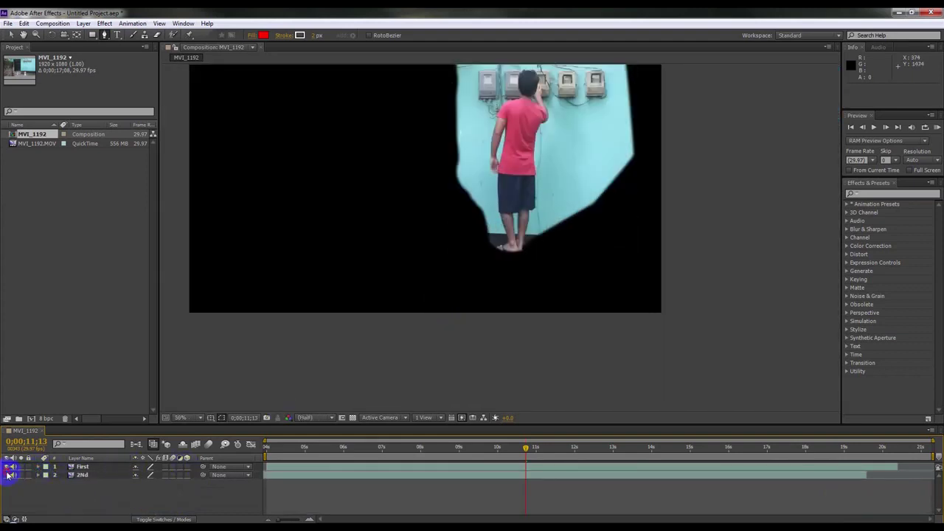
- Show the 2Nd layer again, open the First layer's Mask 1 and raise its feather
{"action": "left_click", "coordinate": [10, 475]}
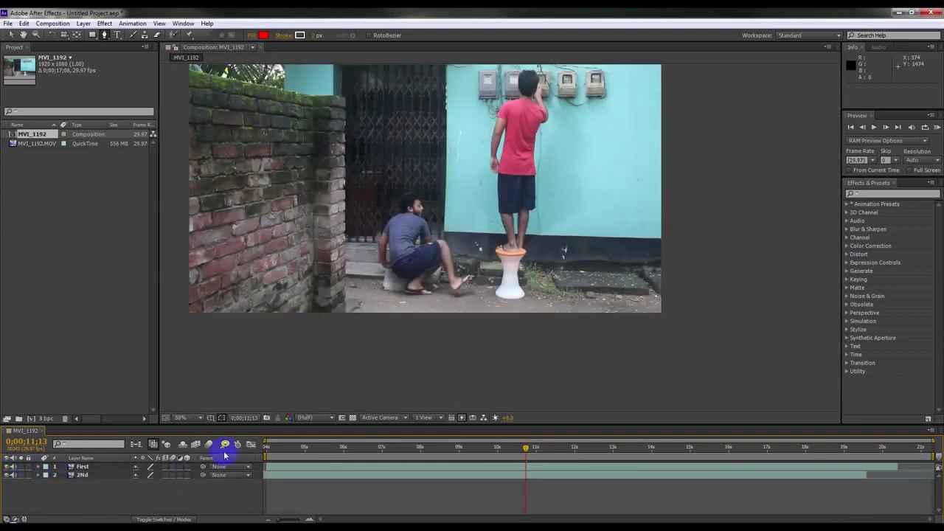
{"action": "left_click", "coordinate": [78, 467]}
{"action": "left_click", "coordinate": [39, 468]}
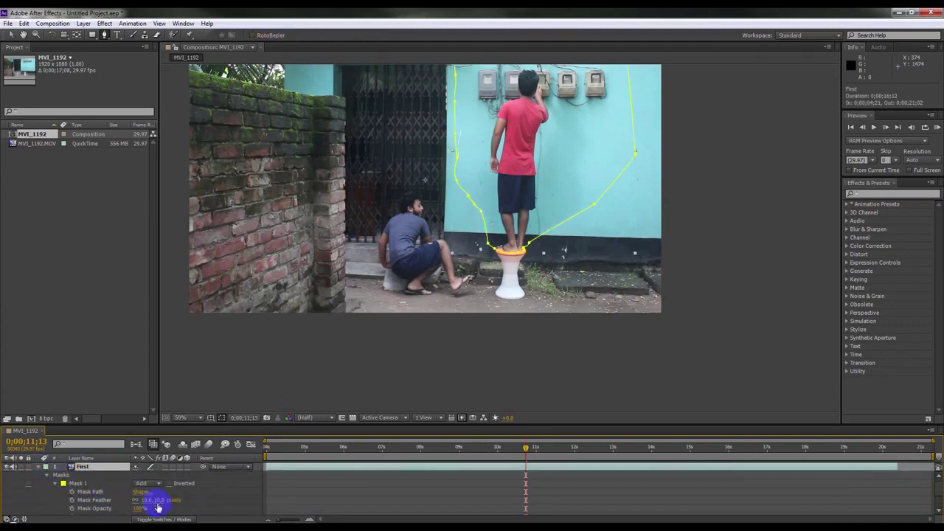
{"action": "left_click", "coordinate": [162, 501]}
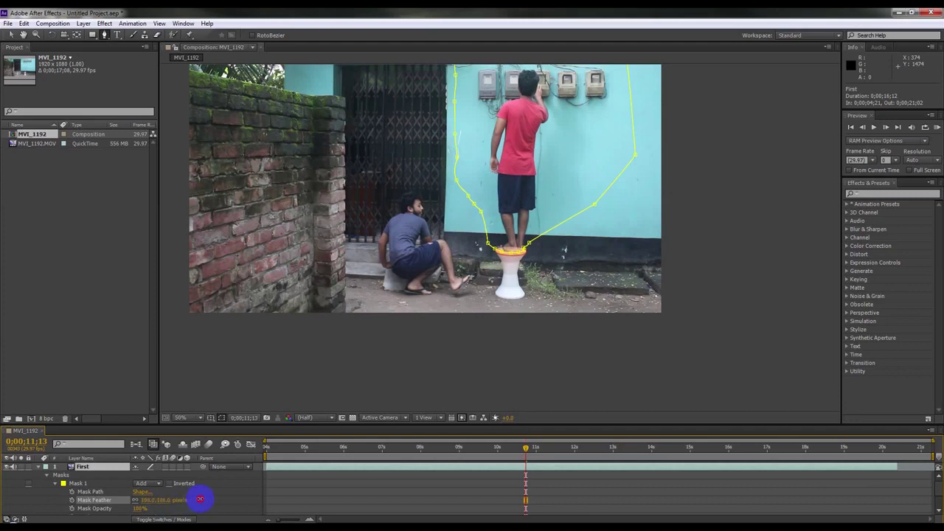
{"action": "left_click_drag", "start_coordinate": [205, 499], "coordinate": [203, 502]}
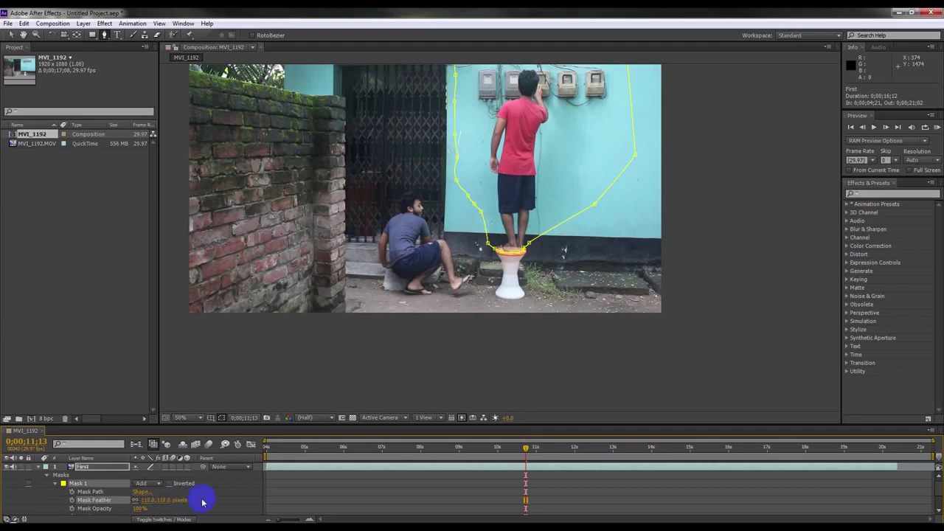
- Set Mask Expansion to 106 and Feather to 32 pixels, then drag a right-side vertex outward
{"action": "left_click", "coordinate": [140, 509]}
{"action": "scroll", "coordinate": [158, 512], "scroll_direction": "down", "scroll_amount": 2}
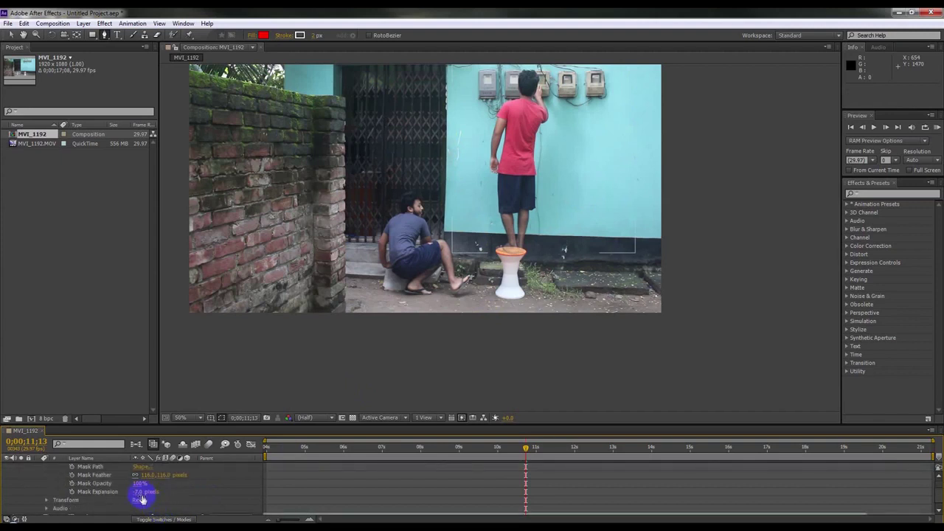
{"action": "left_click_drag", "start_coordinate": [138, 491], "coordinate": [127, 496]}
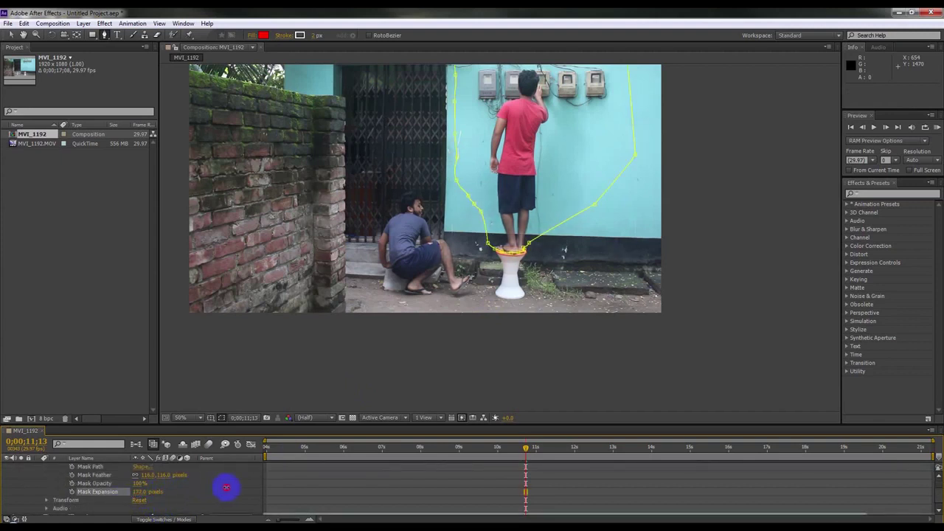
{"action": "left_click_drag", "start_coordinate": [211, 491], "coordinate": [151, 476]}
{"action": "left_click", "coordinate": [164, 479]}
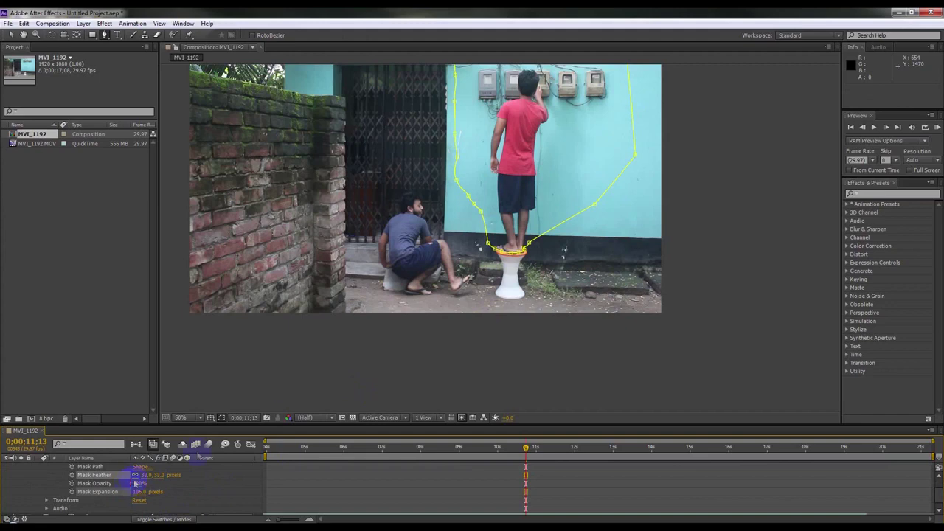
{"action": "left_click_drag", "start_coordinate": [594, 204], "coordinate": [684, 249]}
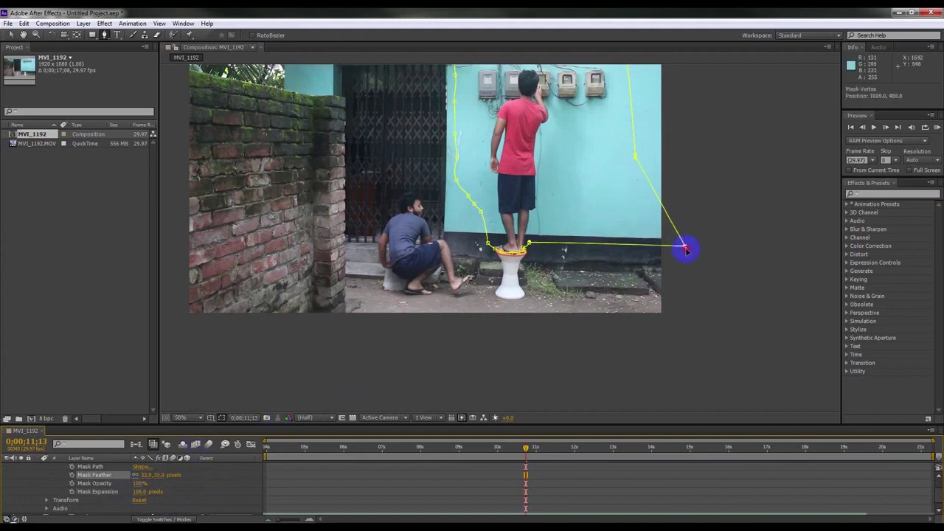
- Drag mask vertices outward and up past the frame top, then scrub to check the composite
{"action": "left_click_drag", "start_coordinate": [634, 157], "coordinate": [712, 140]}
{"action": "key", "text": "period"}
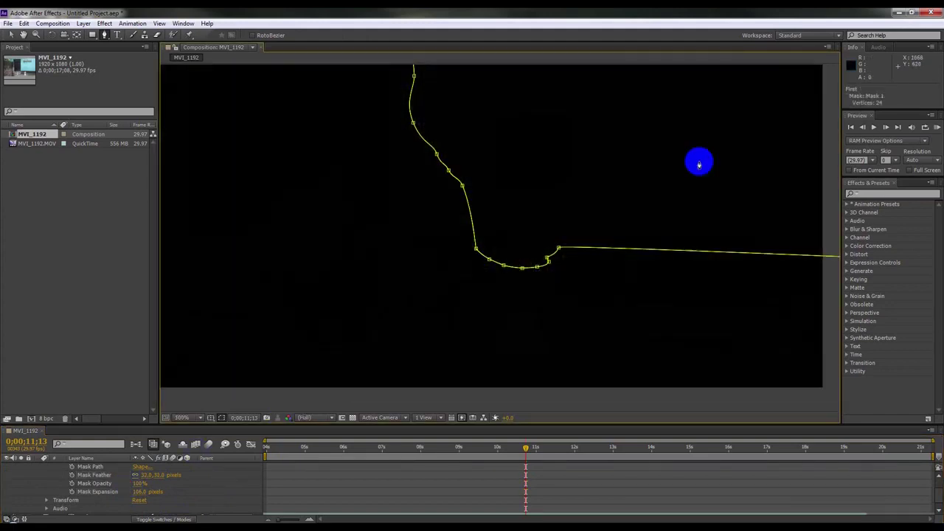
{"action": "key", "text": "comma"}
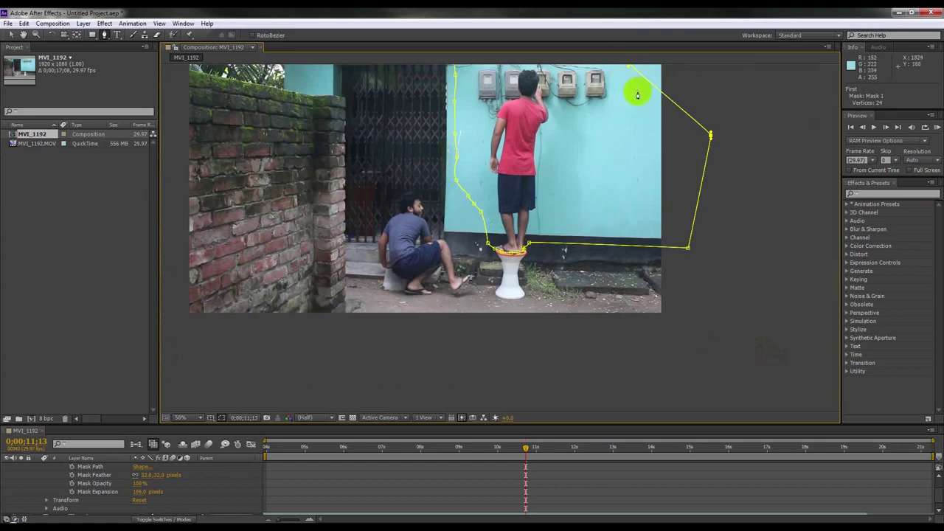
{"action": "scroll", "coordinate": [612, 198], "scroll_direction": "up", "scroll_amount": 5}
{"action": "left_click_drag", "start_coordinate": [706, 97], "coordinate": [718, 81]}
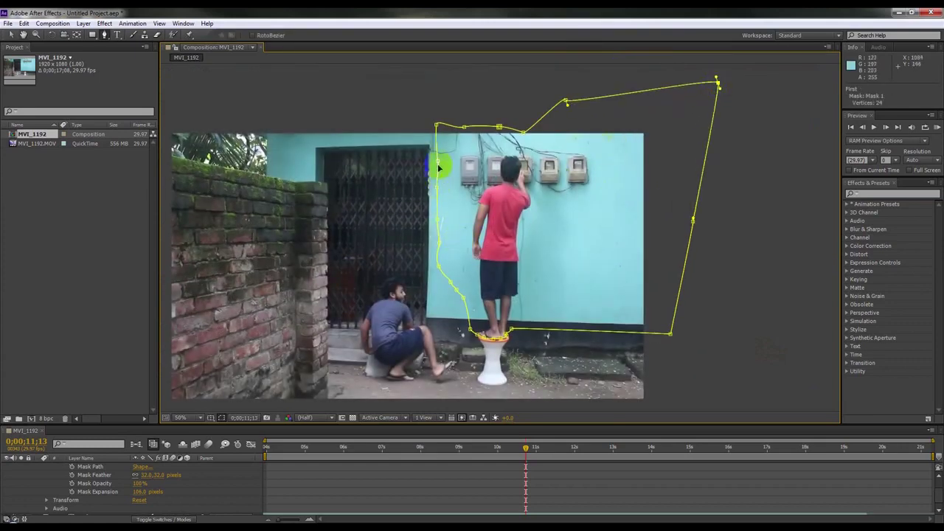
{"action": "left_click_drag", "start_coordinate": [437, 161], "coordinate": [426, 246]}
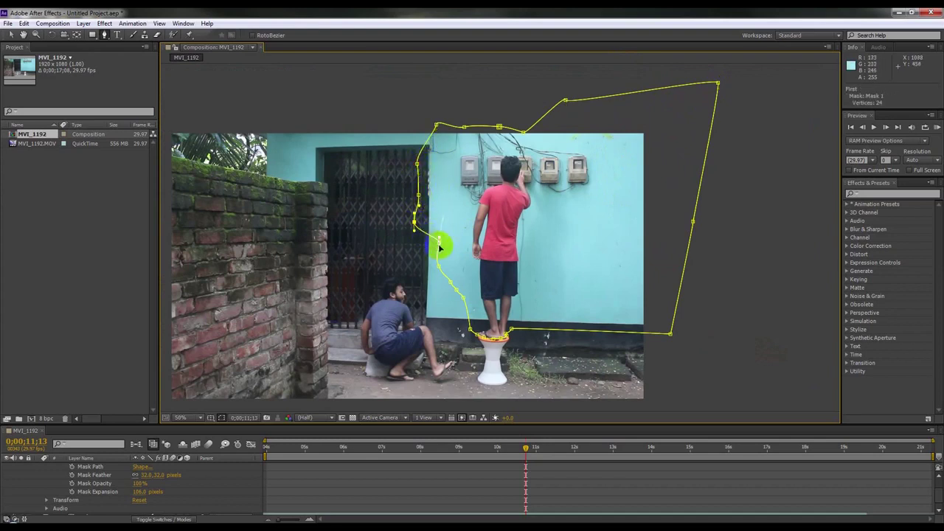
{"action": "mouse_move", "coordinate": [436, 125]}
{"action": "left_mouse_down"}
{"action": "mouse_move", "coordinate": [411, 106]}
{"action": "mouse_move", "coordinate": [421, 100]}
{"action": "left_mouse_up"}
{"action": "mouse_move", "coordinate": [499, 127]}
{"action": "left_mouse_down"}
{"action": "mouse_move", "coordinate": [499, 106]}
{"action": "mouse_move", "coordinate": [469, 109]}
{"action": "left_mouse_up"}
{"action": "left_click", "coordinate": [221, 417]}
{"action": "left_click_drag", "start_coordinate": [289, 456], "coordinate": [628, 447]}
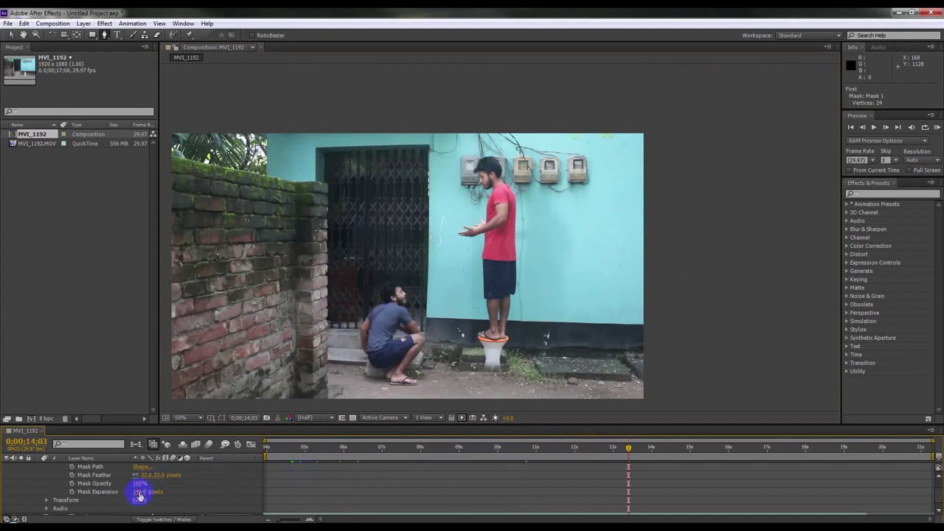
- Scrub Mask 1 to -2.0 px expansion and 4.0 px feather, then move the playhead back to the clip start
{"action": "left_click_drag", "start_coordinate": [139, 497], "coordinate": [104, 496]}
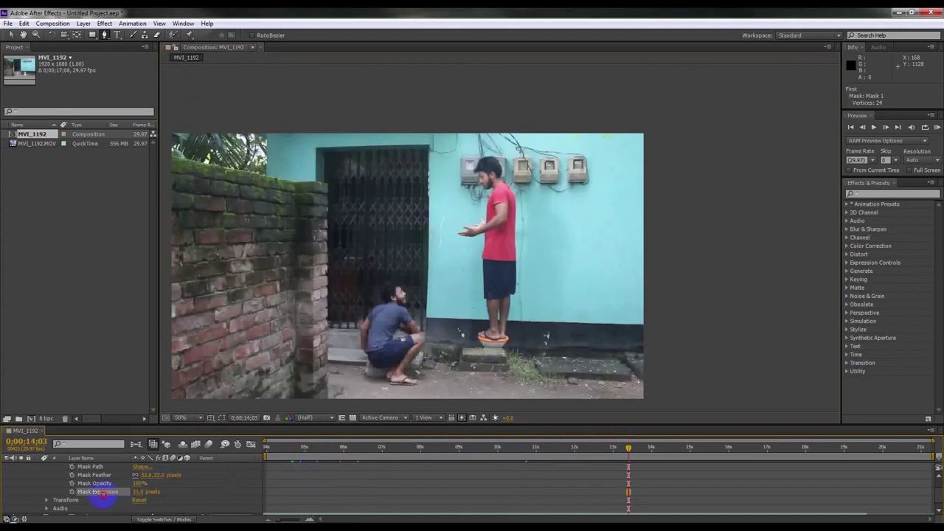
{"action": "left_click_drag", "start_coordinate": [95, 494], "coordinate": [91, 494]}
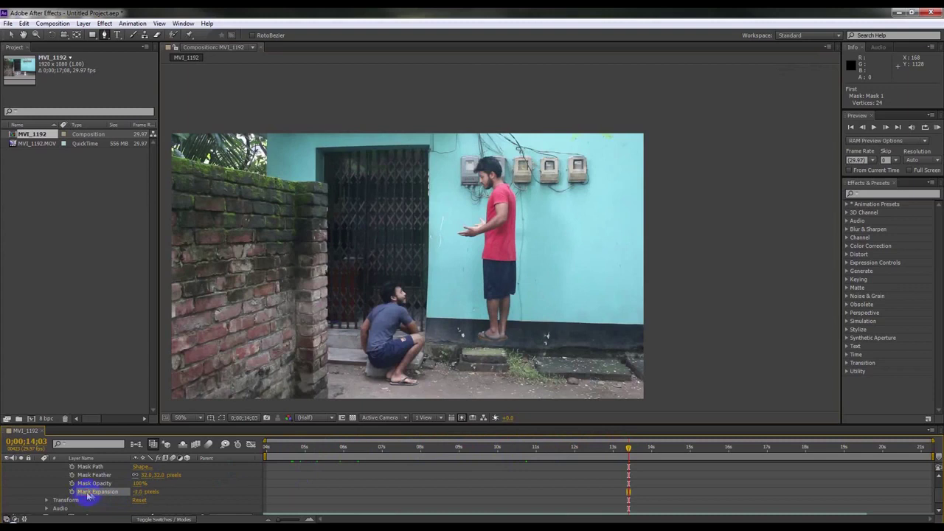
{"action": "left_click_drag", "start_coordinate": [146, 475], "coordinate": [139, 475]}
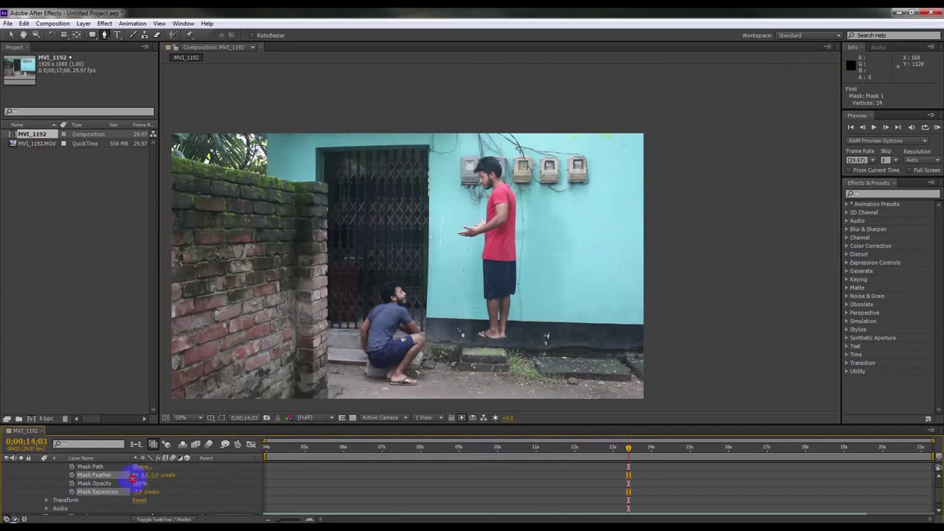
{"action": "left_click", "coordinate": [134, 477]}
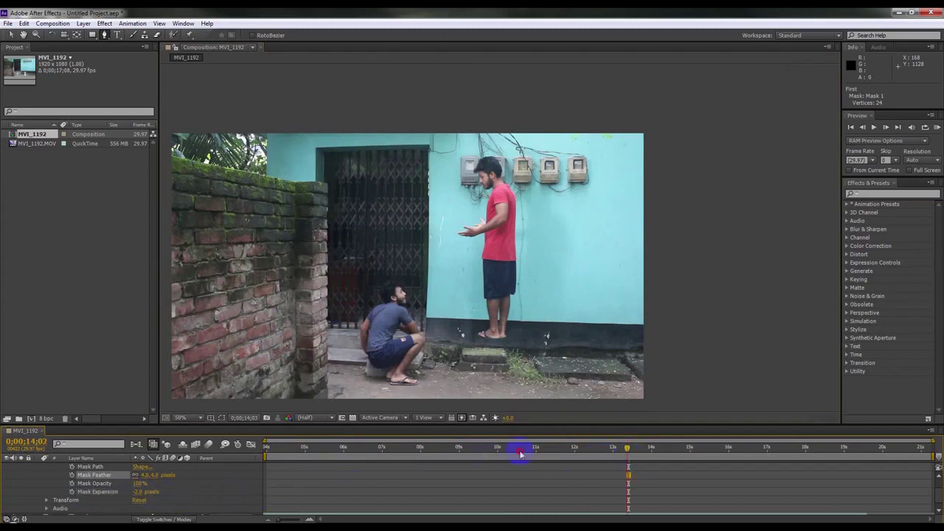
{"action": "left_click_drag", "start_coordinate": [520, 453], "coordinate": [214, 447]}
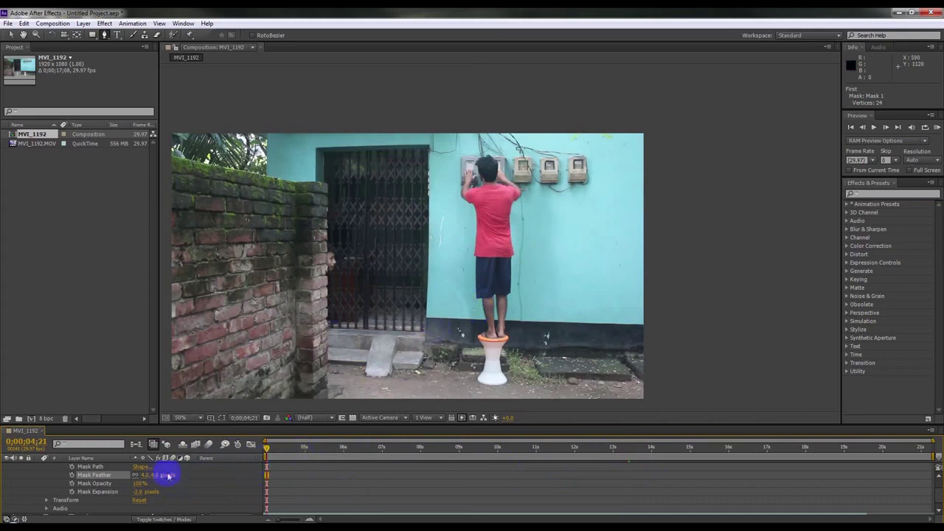
- Show Mask 1 in the viewer and drag its left-edge points in tight beside the man's feet
{"action": "scroll", "coordinate": [127, 477], "scroll_direction": "up", "scroll_amount": 3}
{"action": "key", "text": "Return"}
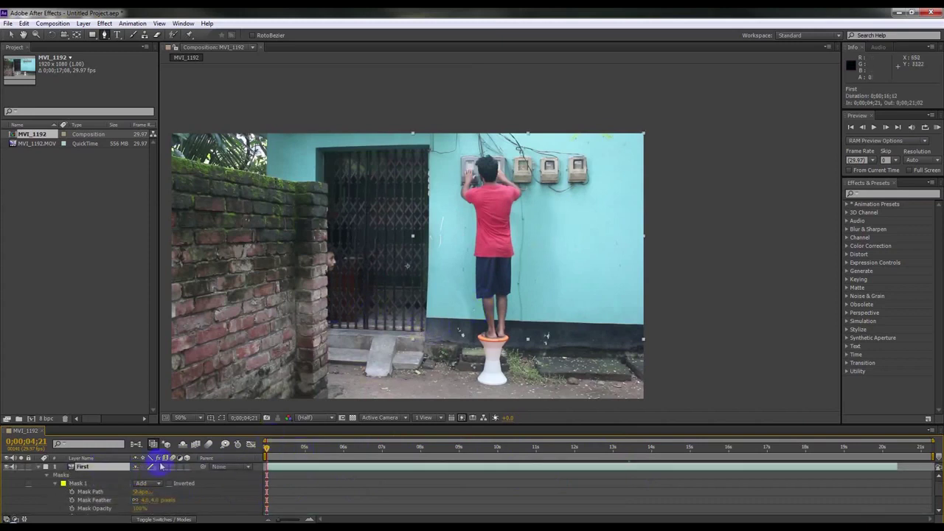
{"action": "left_click", "coordinate": [230, 414]}
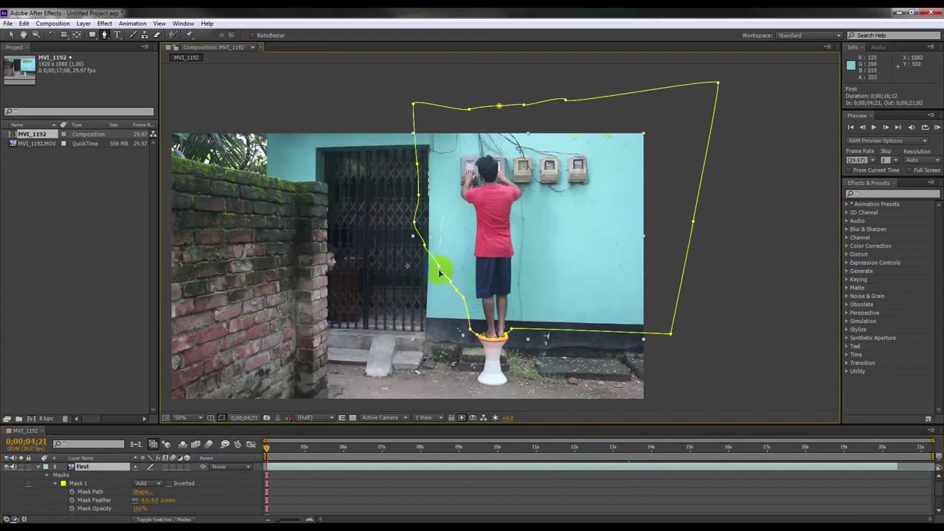
{"action": "mouse_move", "coordinate": [435, 269]}
{"action": "left_mouse_down"}
{"action": "mouse_move", "coordinate": [409, 277]}
{"action": "mouse_move", "coordinate": [449, 315]}
{"action": "mouse_move", "coordinate": [441, 324]}
{"action": "left_mouse_up"}
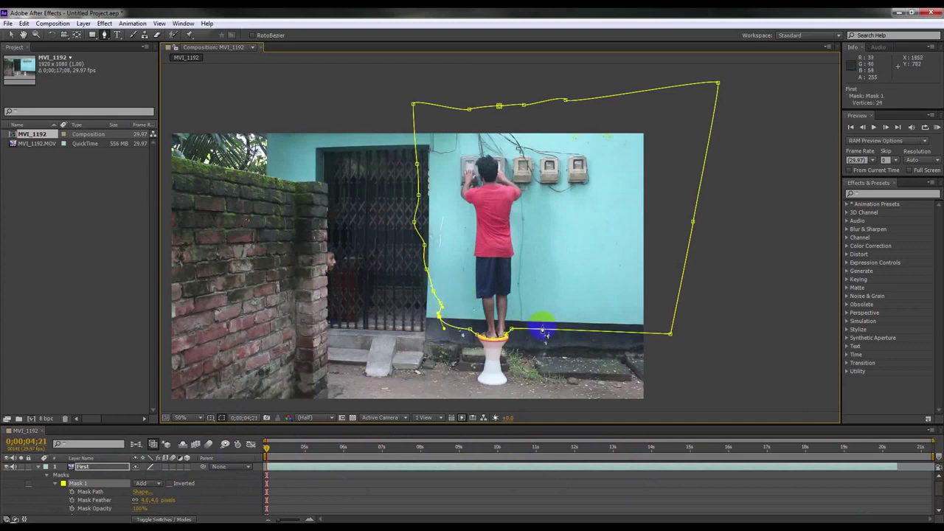
{"action": "mouse_move", "coordinate": [439, 305]}
{"action": "left_mouse_down"}
{"action": "mouse_move", "coordinate": [422, 289]}
{"action": "mouse_move", "coordinate": [416, 245]}
{"action": "left_mouse_up"}
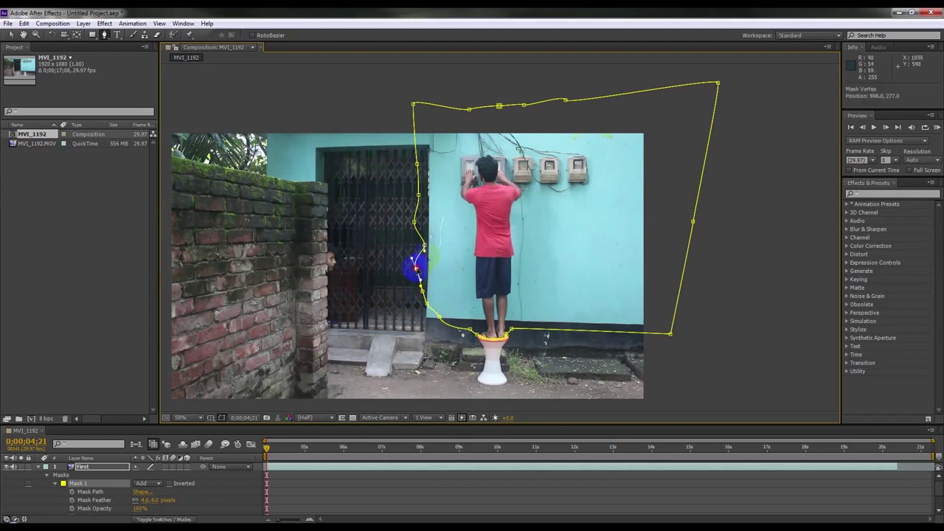
{"action": "left_click_drag", "start_coordinate": [439, 317], "coordinate": [417, 302]}
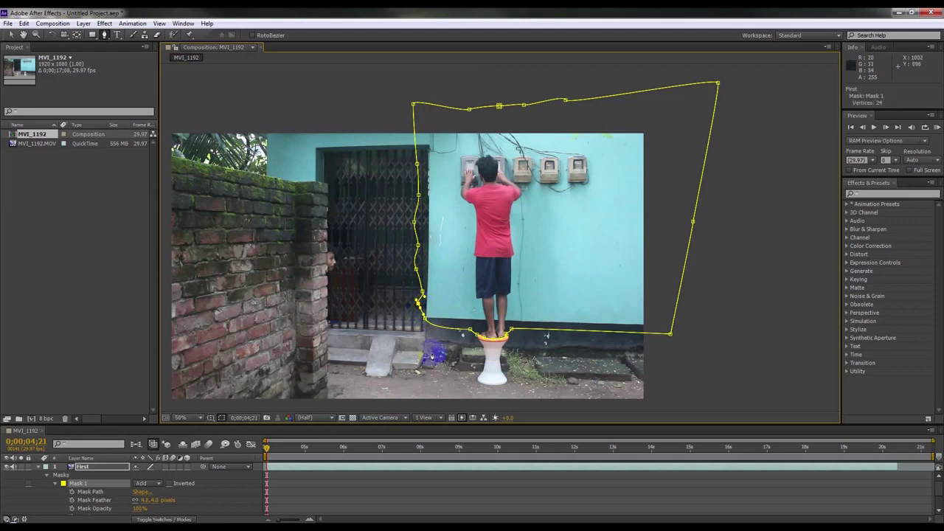
- Scrub through later frames, adjusting mask points near the feet, then return to the start
{"action": "left_click_drag", "start_coordinate": [351, 449], "coordinate": [590, 451]}
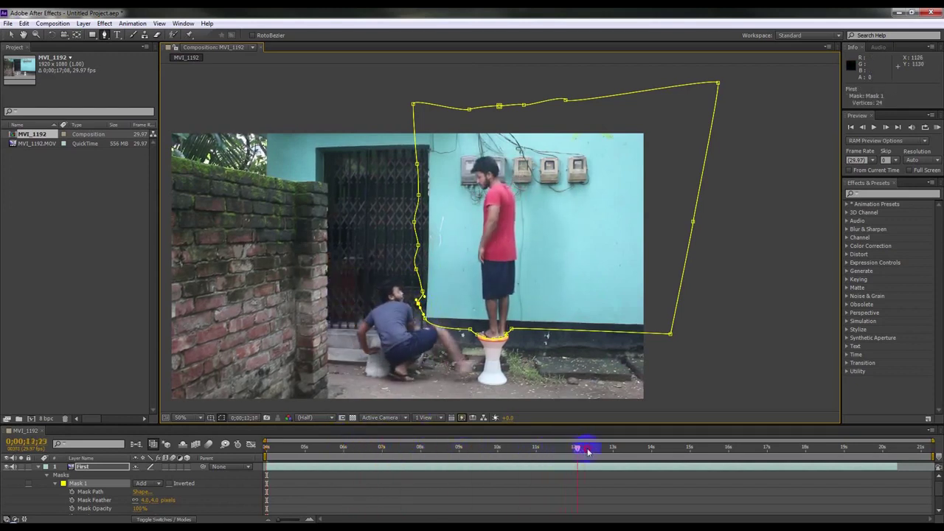
{"action": "left_click", "coordinate": [446, 345]}
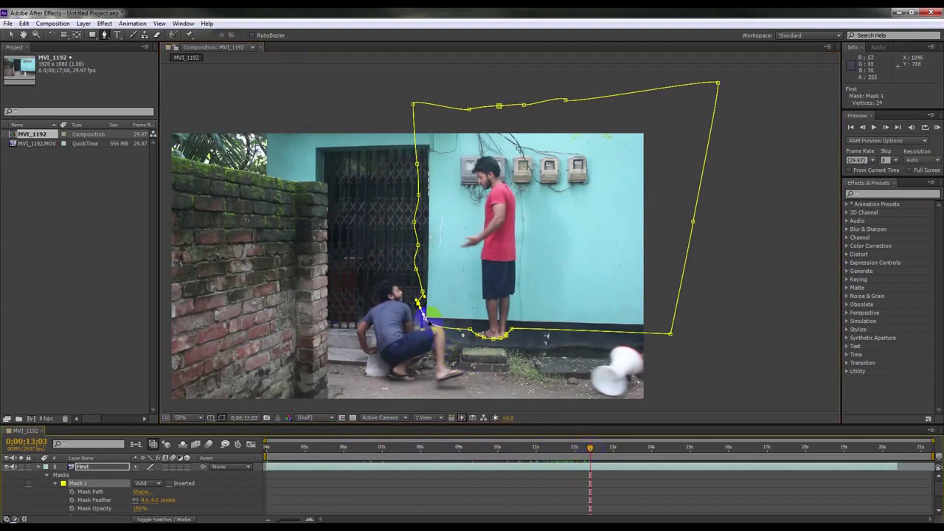
{"action": "left_click", "coordinate": [424, 317]}
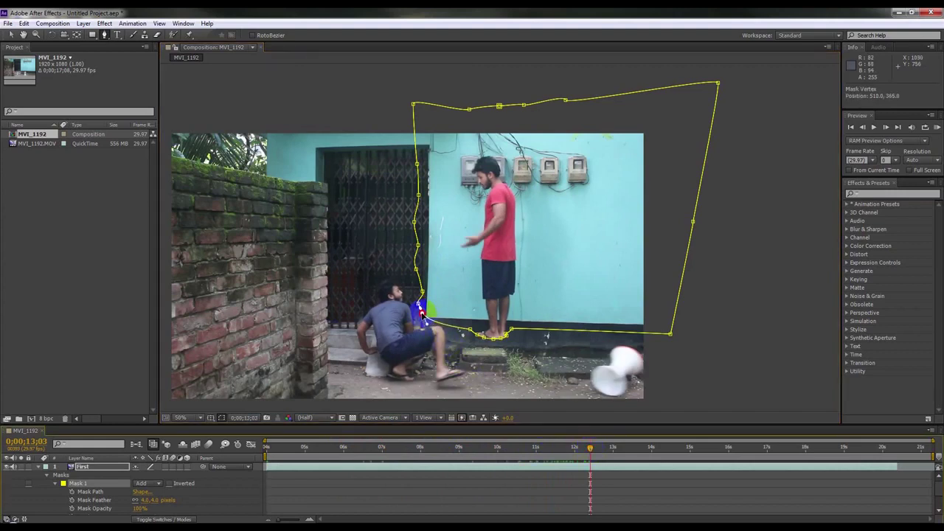
{"action": "left_click", "coordinate": [469, 332]}
{"action": "left_click", "coordinate": [469, 330]}
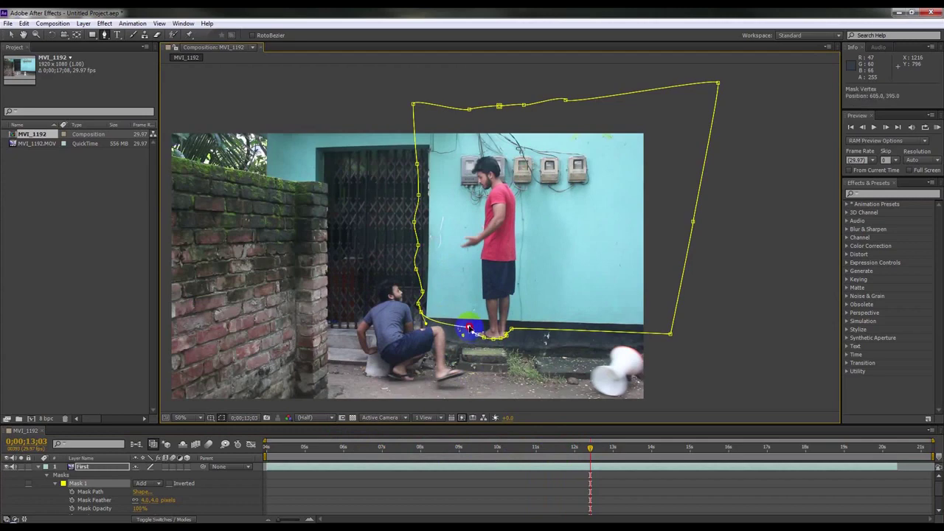
{"action": "left_click_drag", "start_coordinate": [590, 447], "coordinate": [905, 465]}
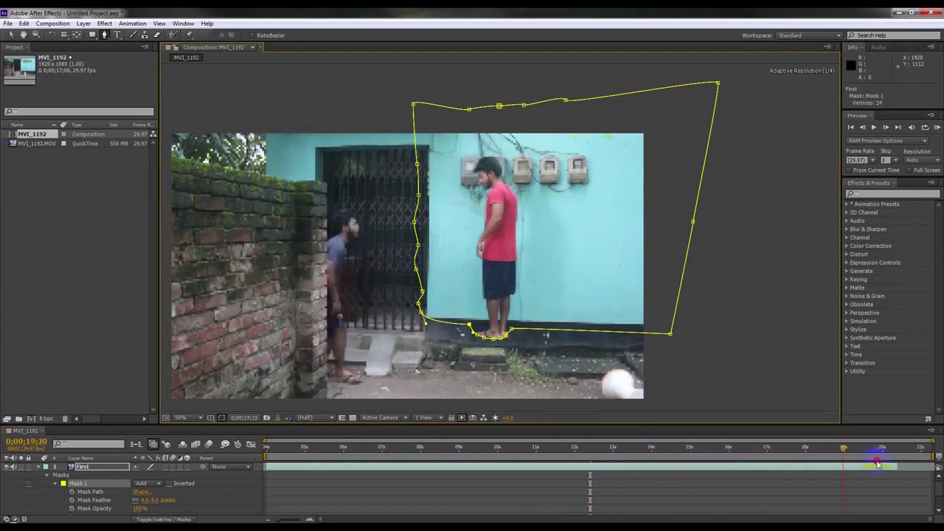
{"action": "key", "text": "Home"}
{"action": "left_click", "coordinate": [112, 469]}
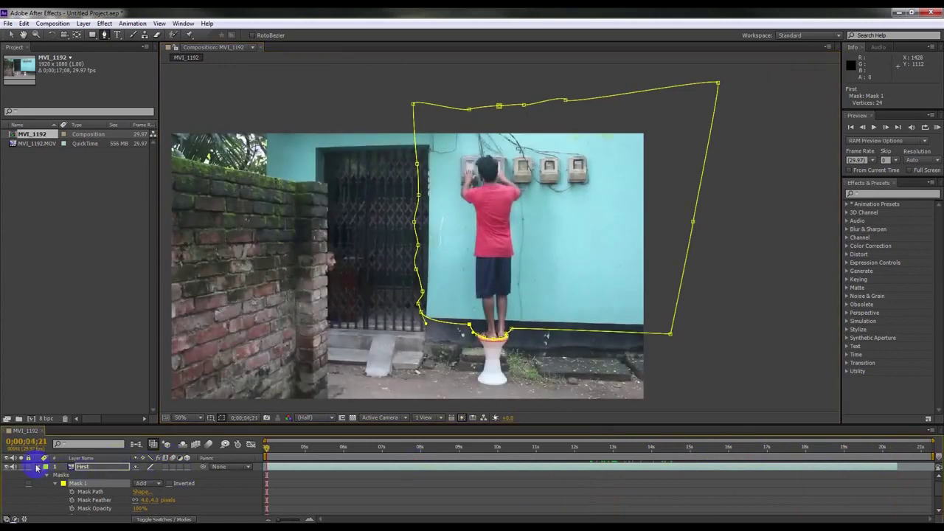
- Collapse the First layer's mask properties, enlarge the Timeline panel, and run a RAM preview
{"action": "left_click", "coordinate": [42, 467]}
{"action": "left_click", "coordinate": [38, 467]}
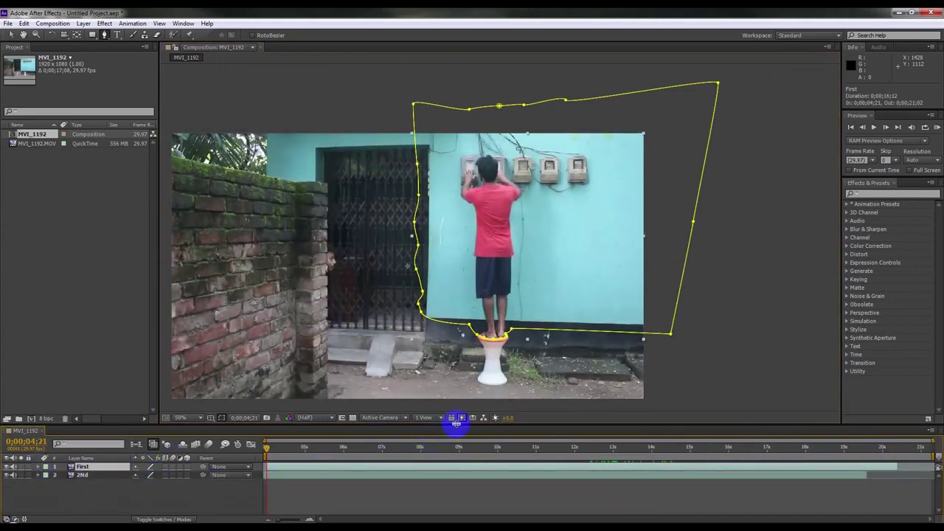
{"action": "left_click_drag", "start_coordinate": [457, 424], "coordinate": [293, 396]}
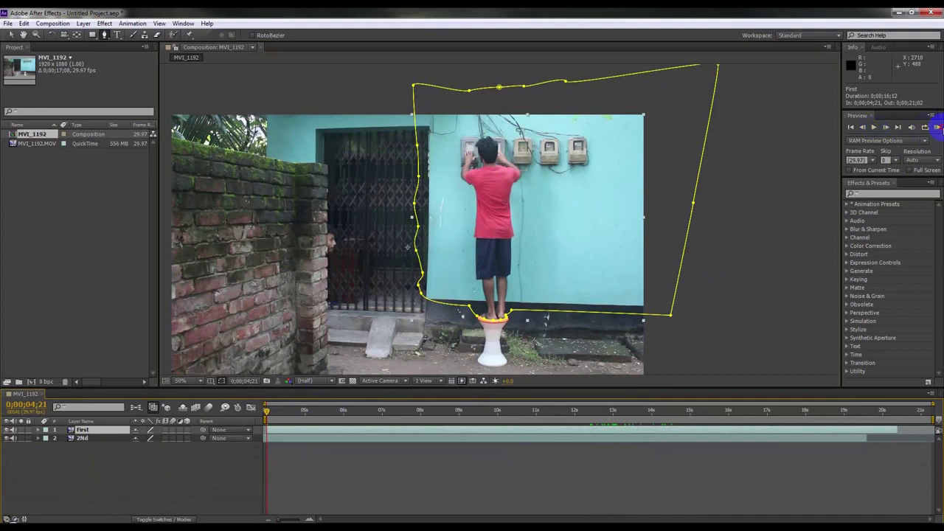
{"action": "left_click", "coordinate": [936, 128]}
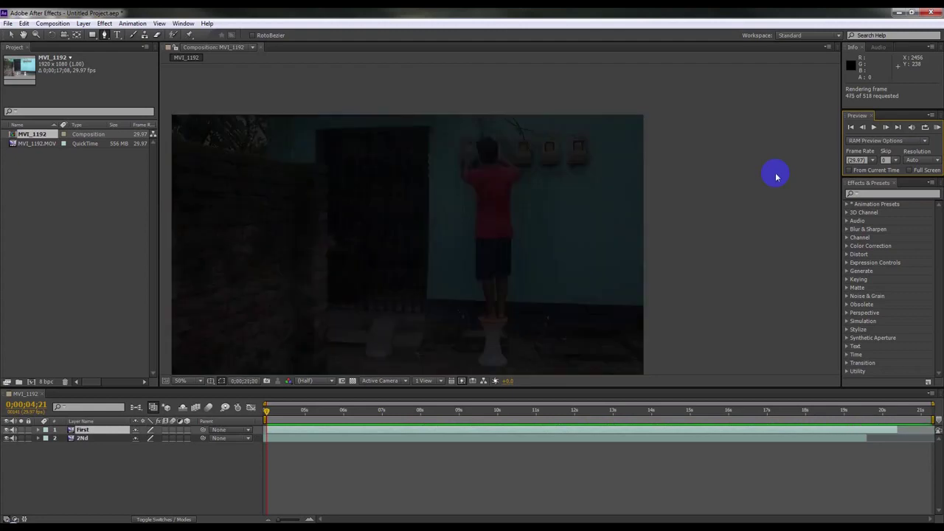
- Set the work area end to 0;00;20;06 and trim the comp to the work area
{"action": "left_click", "coordinate": [868, 415]}
{"action": "left_click", "coordinate": [864, 412]}
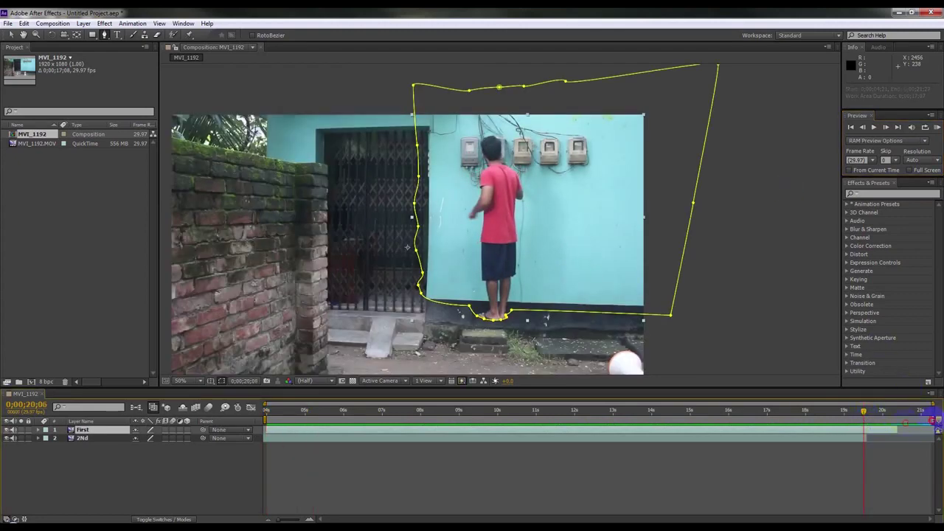
{"action": "left_click_drag", "start_coordinate": [933, 420], "coordinate": [865, 428]}
{"action": "right_click", "coordinate": [859, 421]}
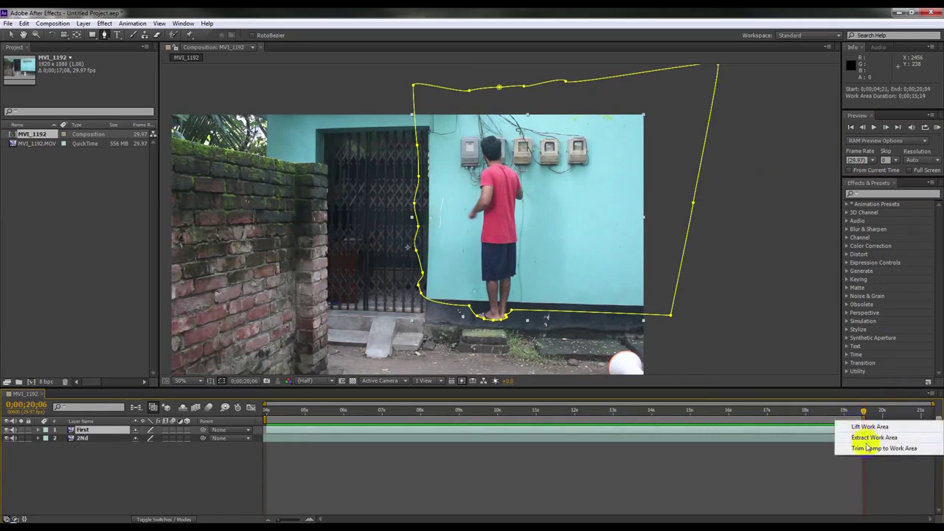
{"action": "left_click", "coordinate": [867, 448]}
- Review the trimmed footage around 0;00;15;26, then select both the First and 2Nd layers
{"action": "left_click_drag", "start_coordinate": [561, 421], "coordinate": [722, 434]}
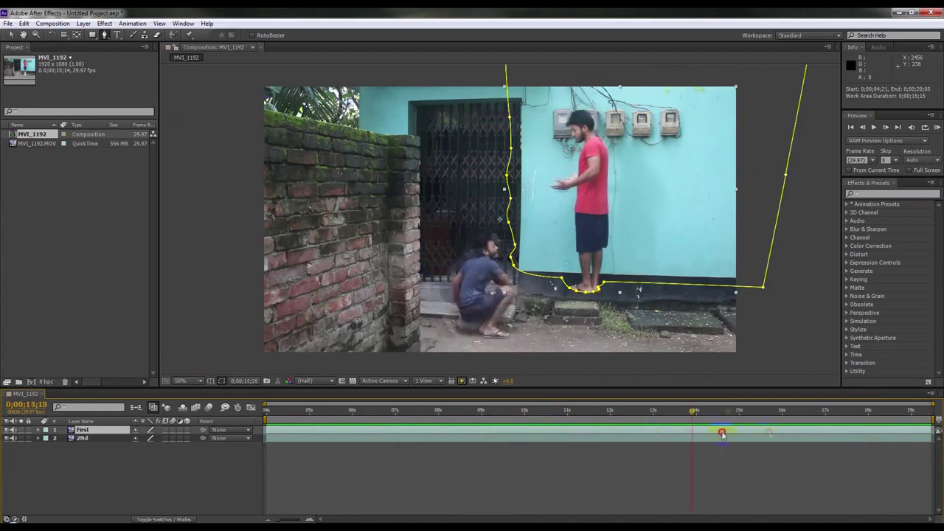
{"action": "left_click_drag", "start_coordinate": [722, 433], "coordinate": [746, 434]}
{"action": "left_click", "coordinate": [147, 407]}
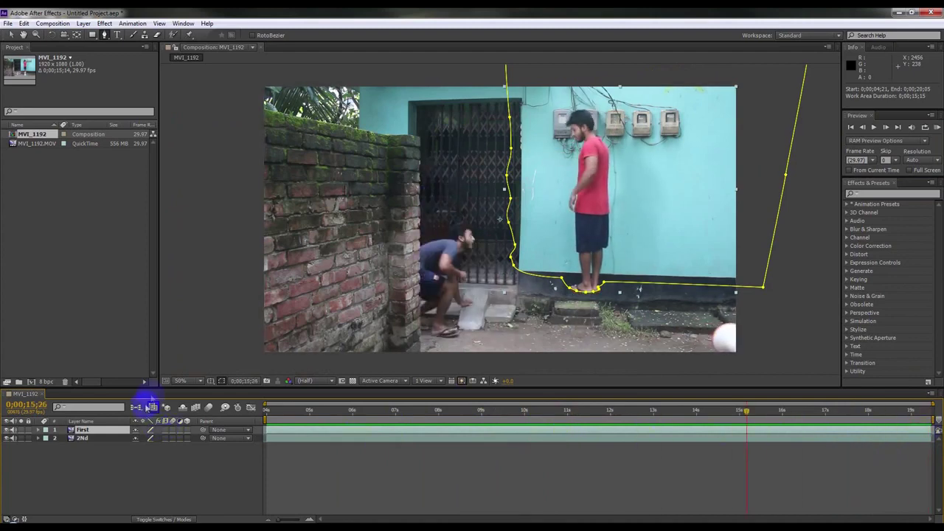
{"action": "left_click_drag", "start_coordinate": [174, 386], "coordinate": [174, 399]}
{"action": "left_click_drag", "start_coordinate": [121, 472], "coordinate": [89, 436]}
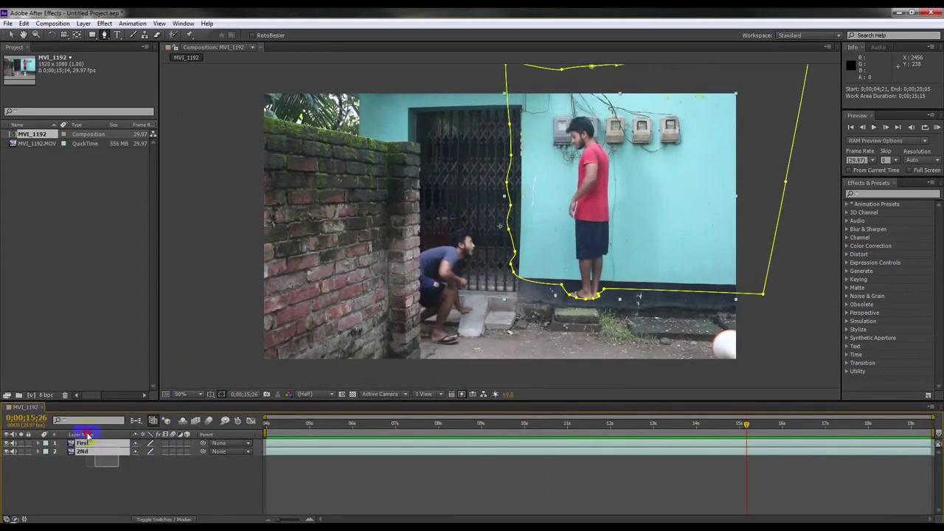
{"action": "right_click", "coordinate": [115, 437]}
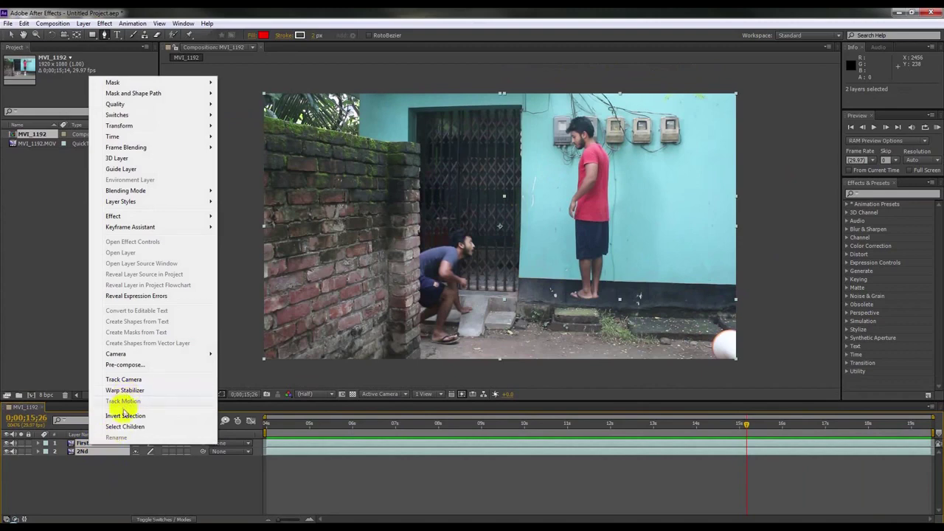
- Pre-compose First and 2Nd into a new 'Main' composition and expand Main's Transform properties
{"action": "left_click", "coordinate": [127, 366]}
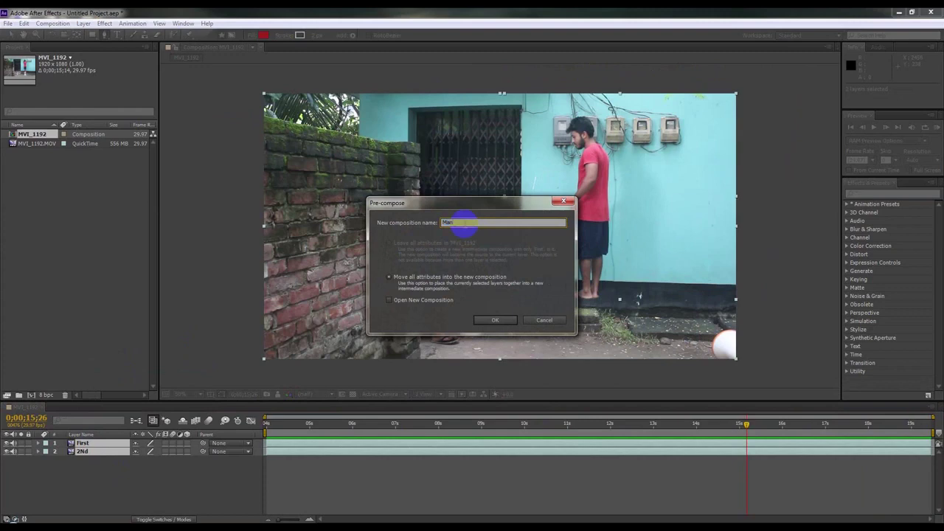
{"action": "left_click", "coordinate": [498, 321]}
{"action": "left_click", "coordinate": [265, 423]}
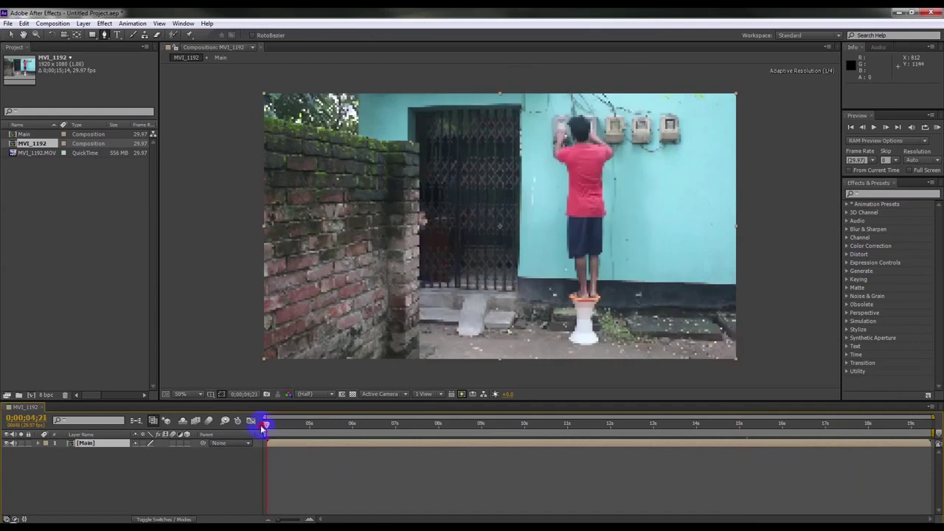
{"action": "left_click", "coordinate": [46, 444]}
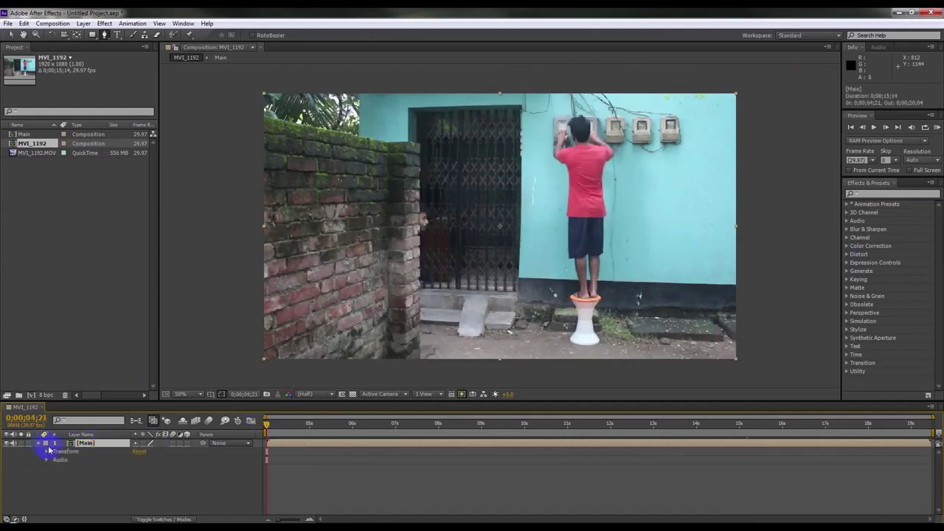
{"action": "left_click", "coordinate": [48, 451]}
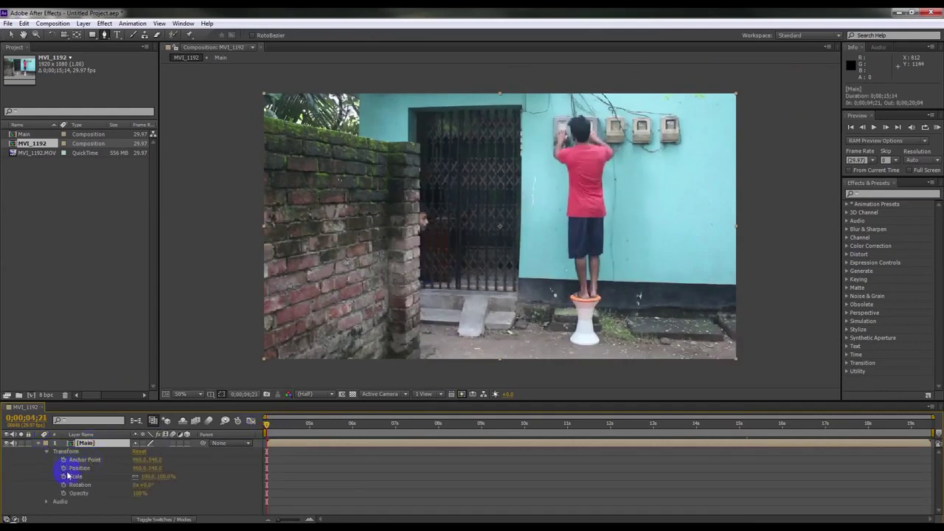